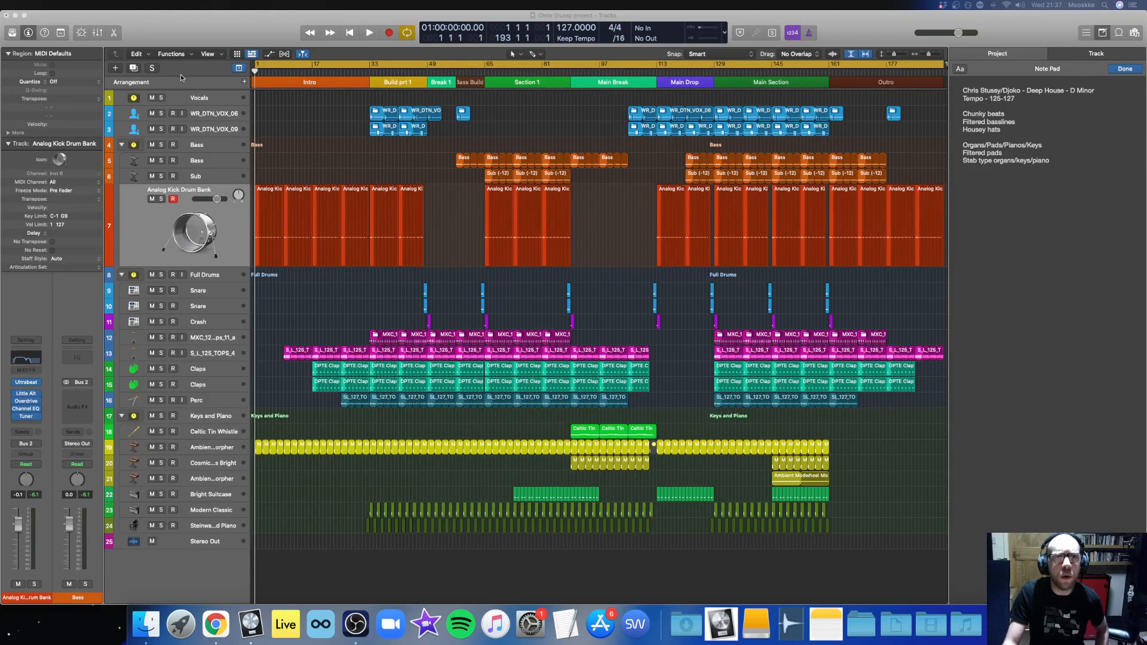
Open the Ultrabeat instrument on the Analog Kick Drum Bank track, then solo the track and audition the kick.
click(621, 194)
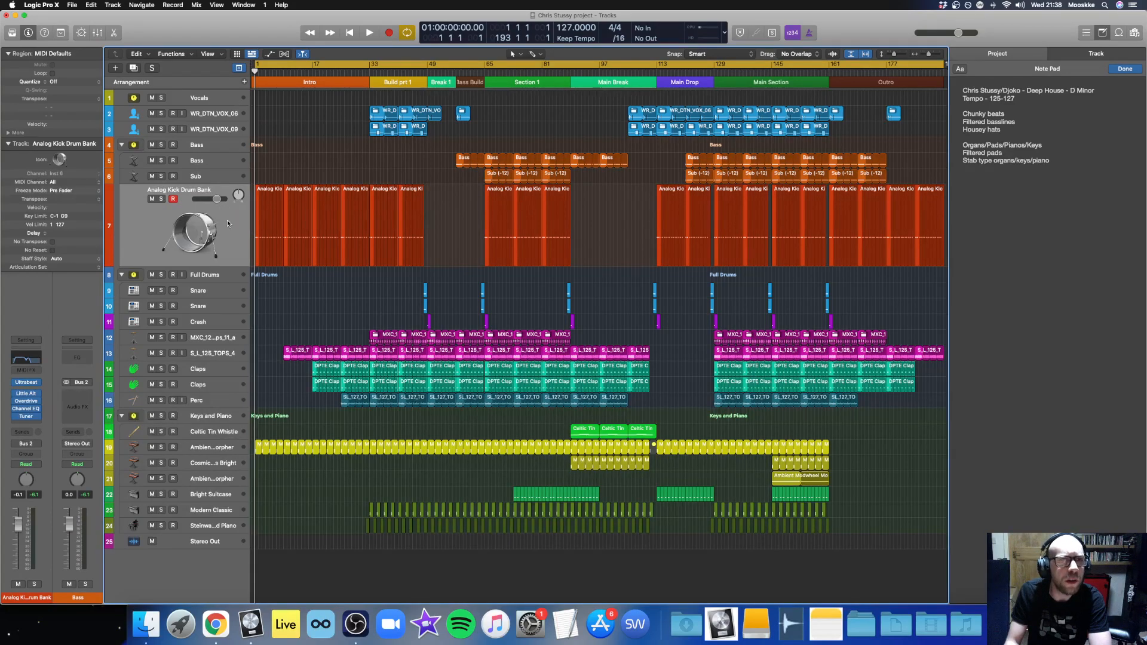
click(27, 386)
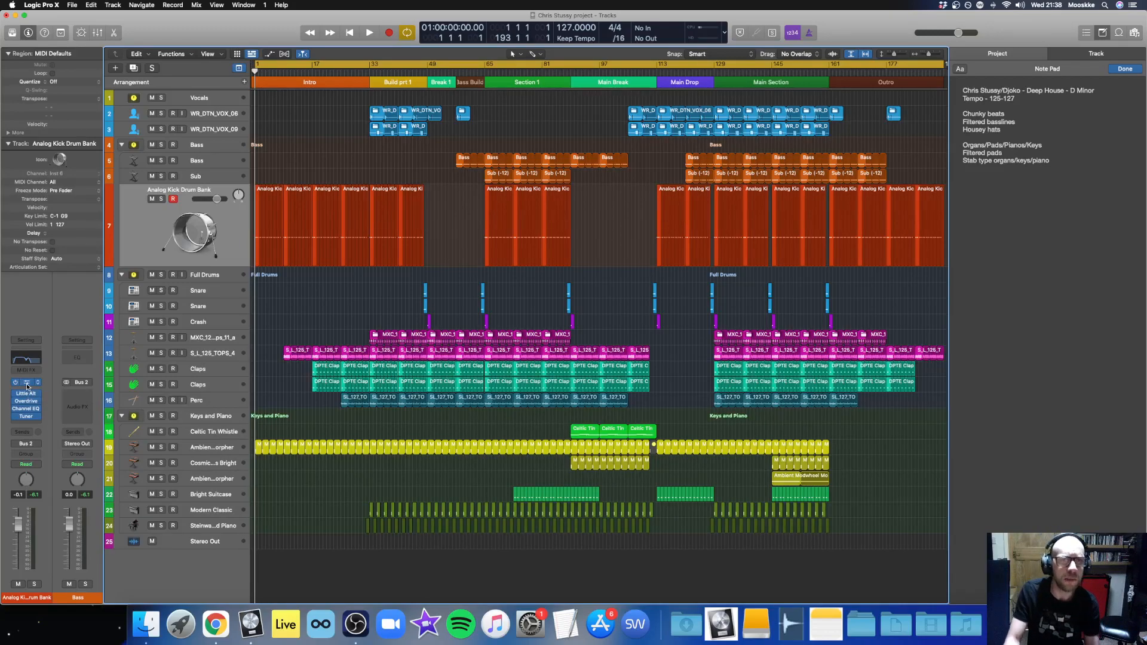
drag(642, 131, 907, 211)
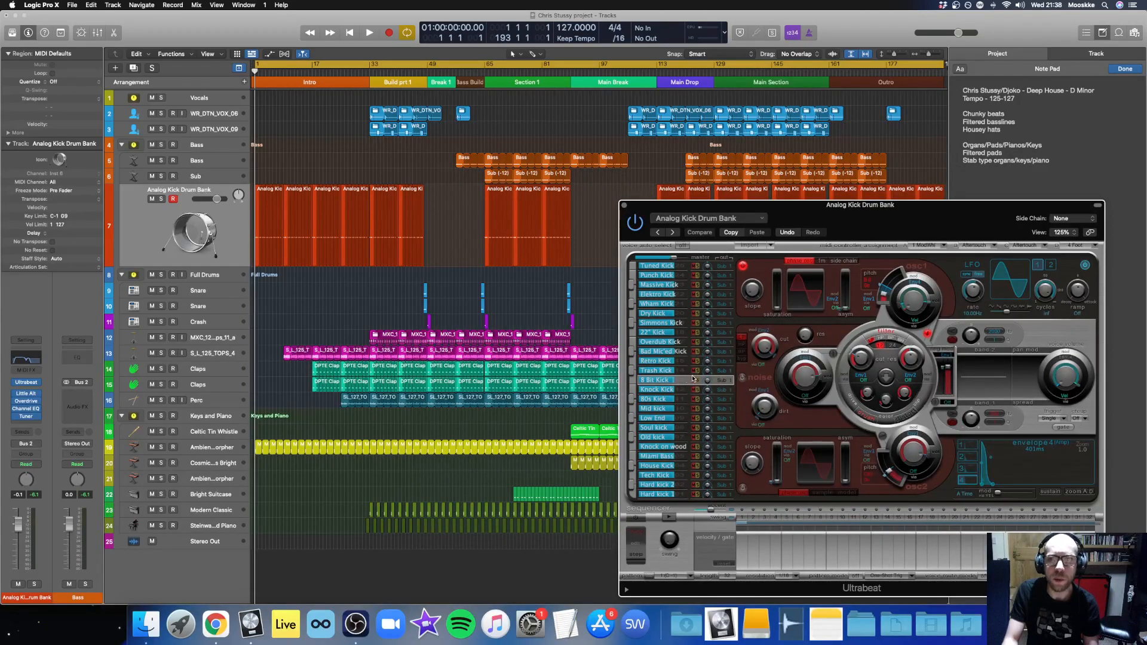
click(161, 199)
key(space)
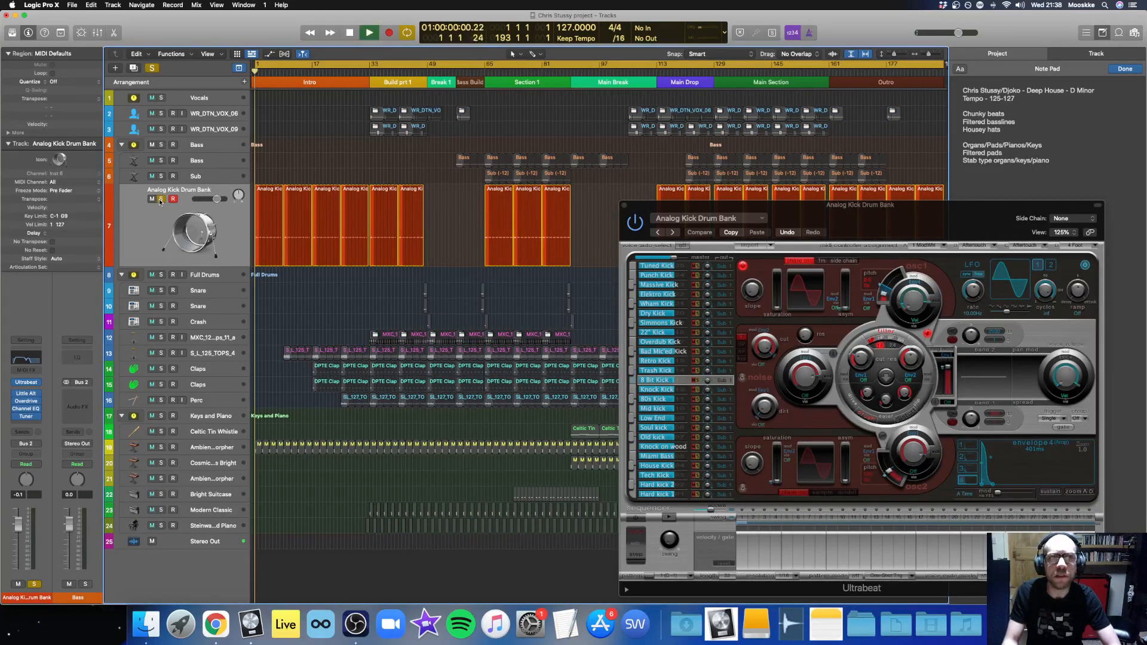
key(space)
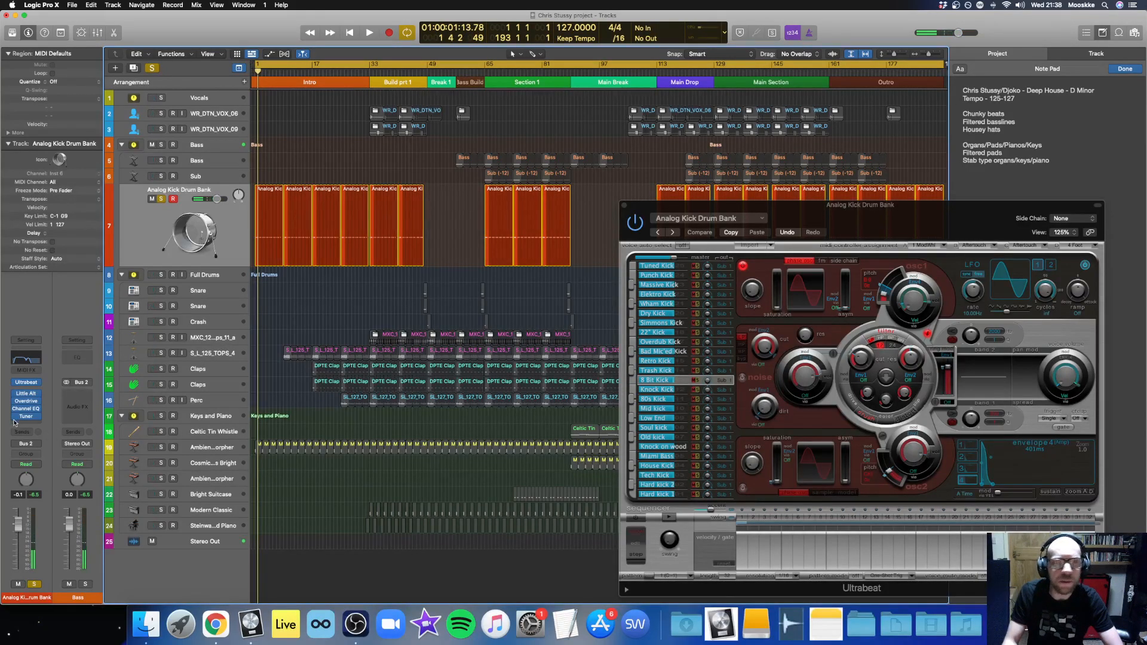
Bypass the kick track's Channel EQ to audition the kick without it, then re-enable the EQ.
mouse_move(16, 409)
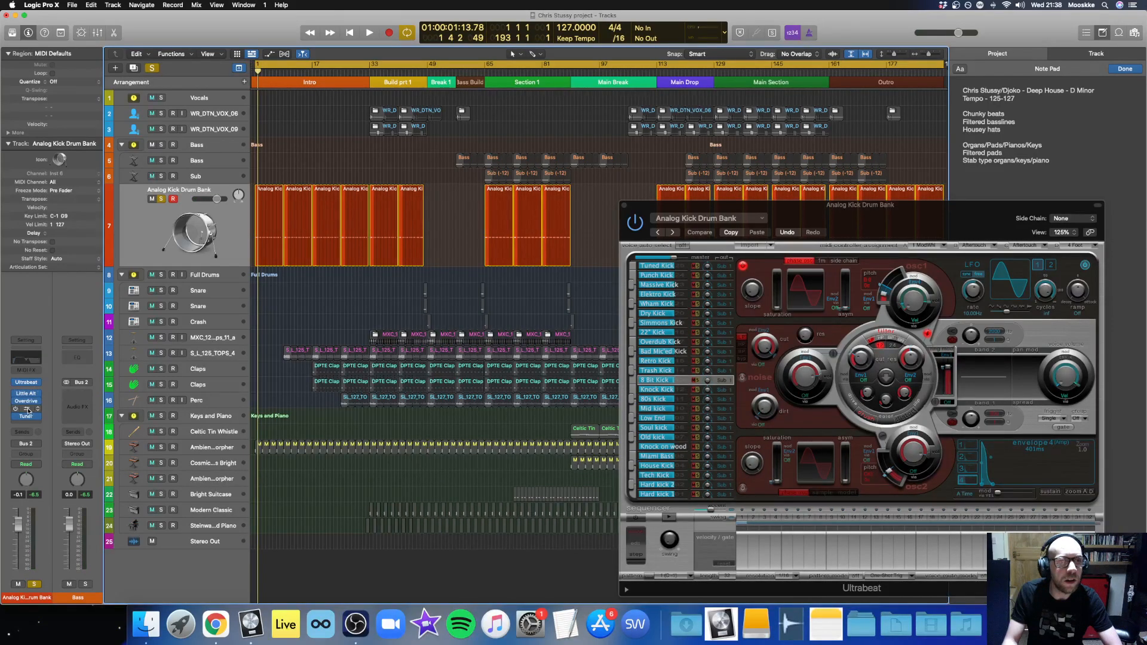
click(16, 408)
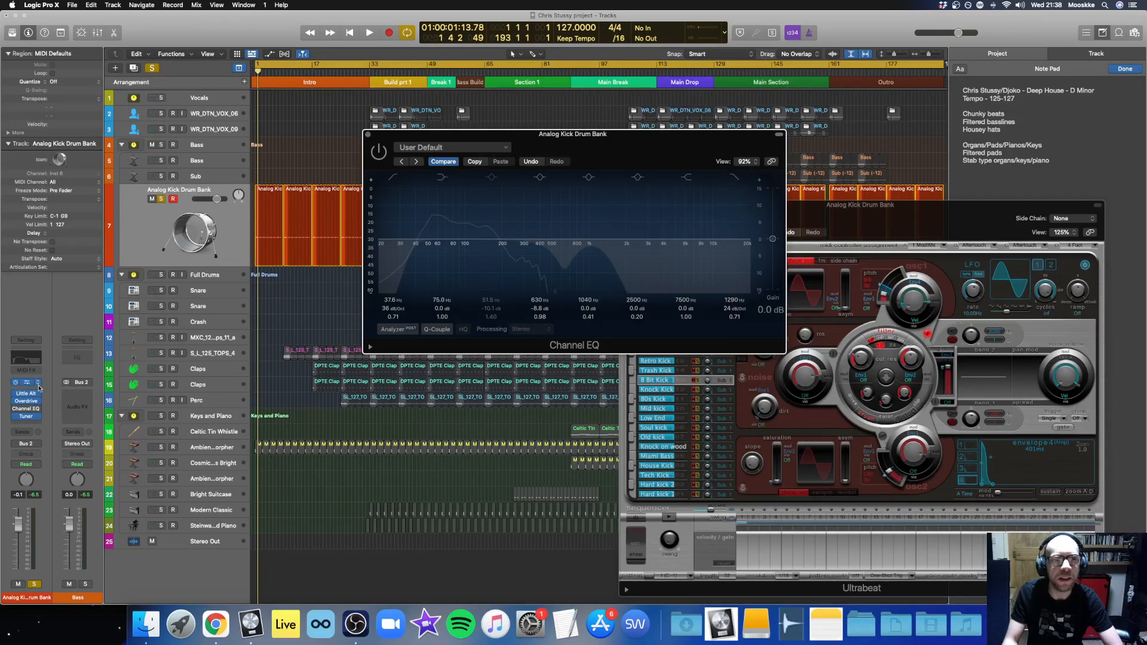
click(14, 395)
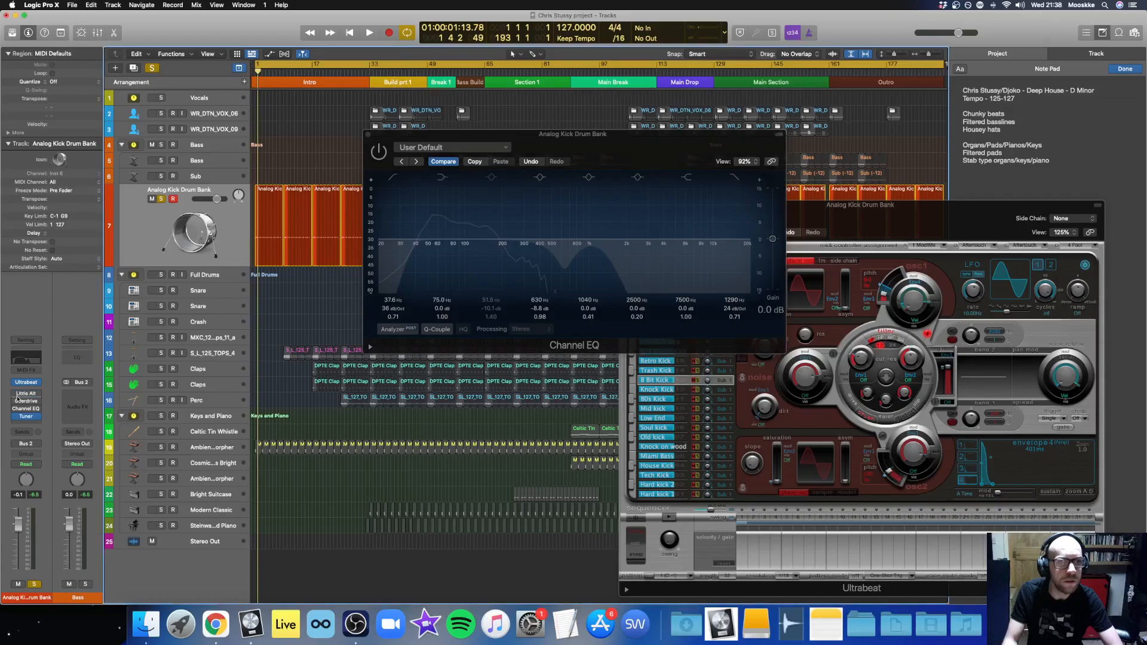
key(space)
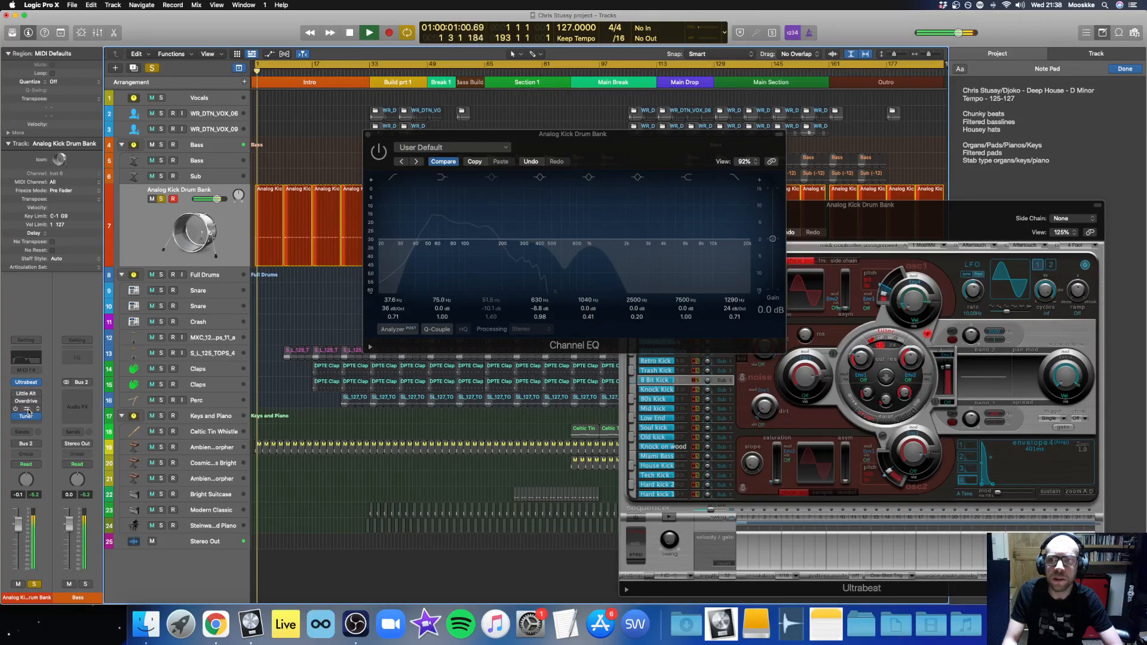
key(space)
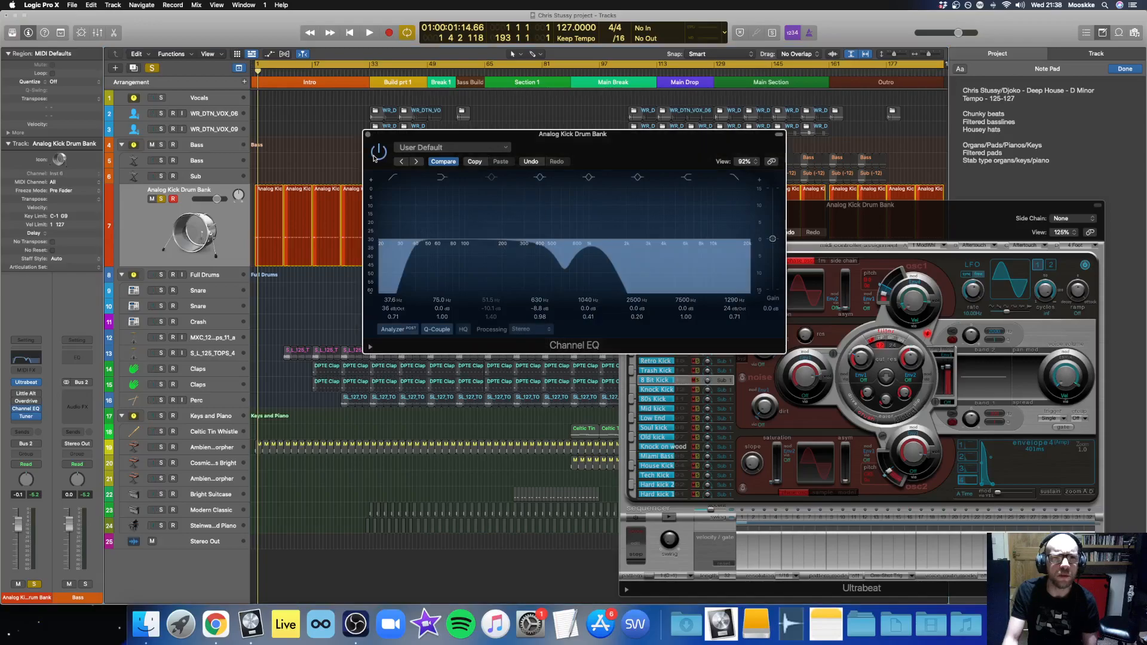
Inspect the kick track's Little AlterBoy and Overdrive settings and play the kick with the Overdrive window open.
click(26, 394)
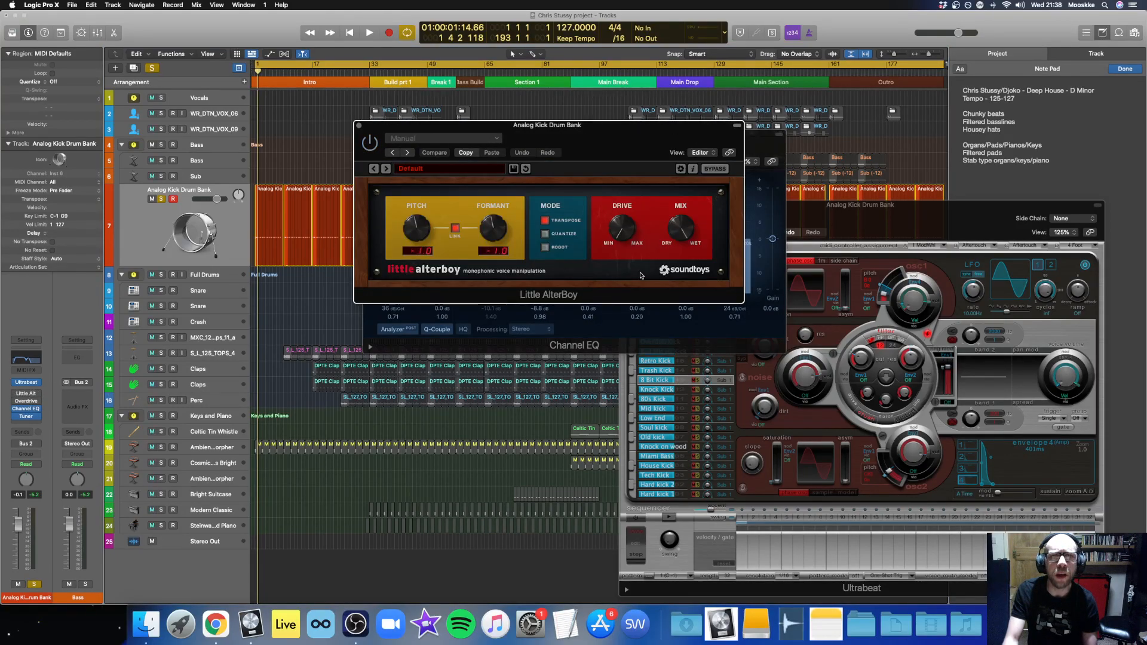
click(357, 124)
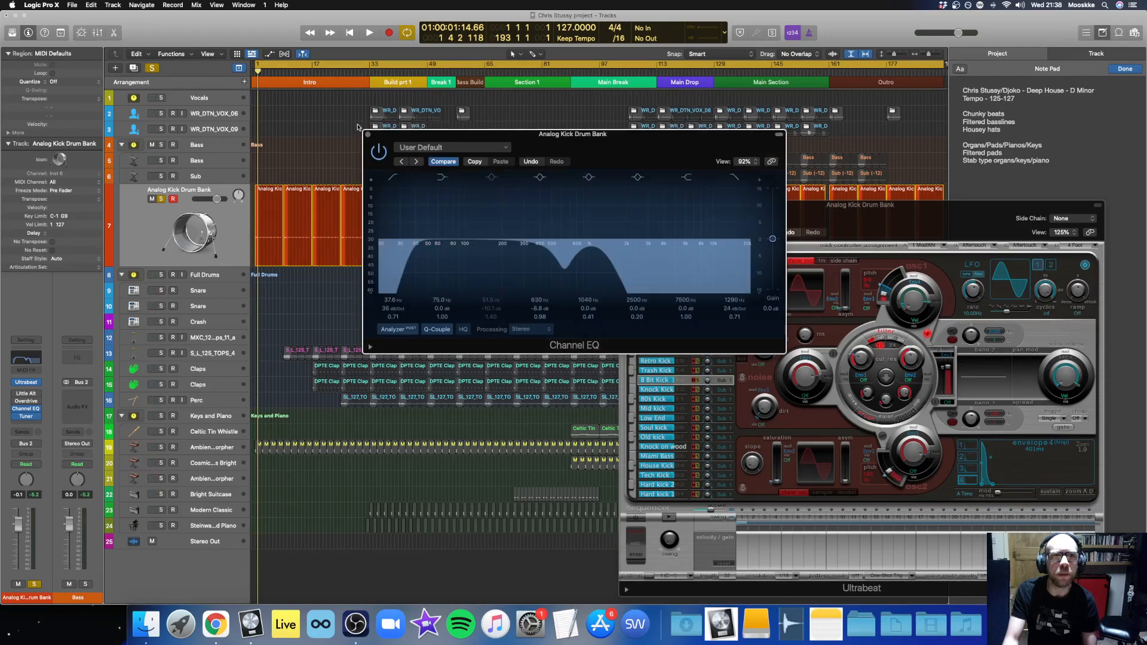
click(24, 402)
click(24, 402)
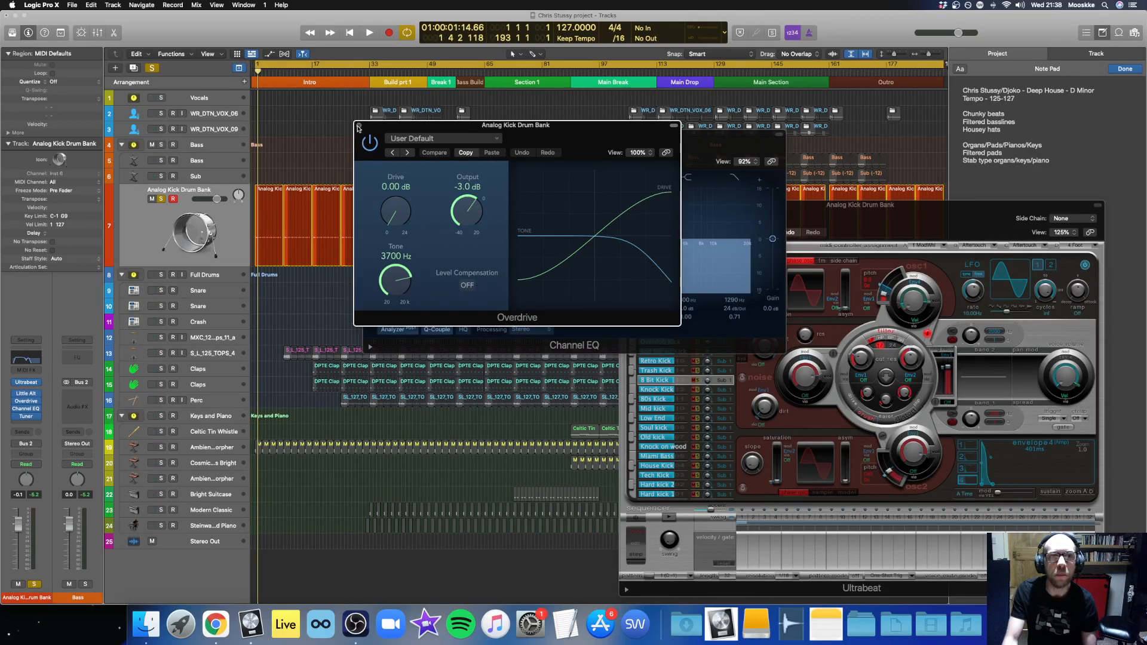
click(369, 143)
key(space)
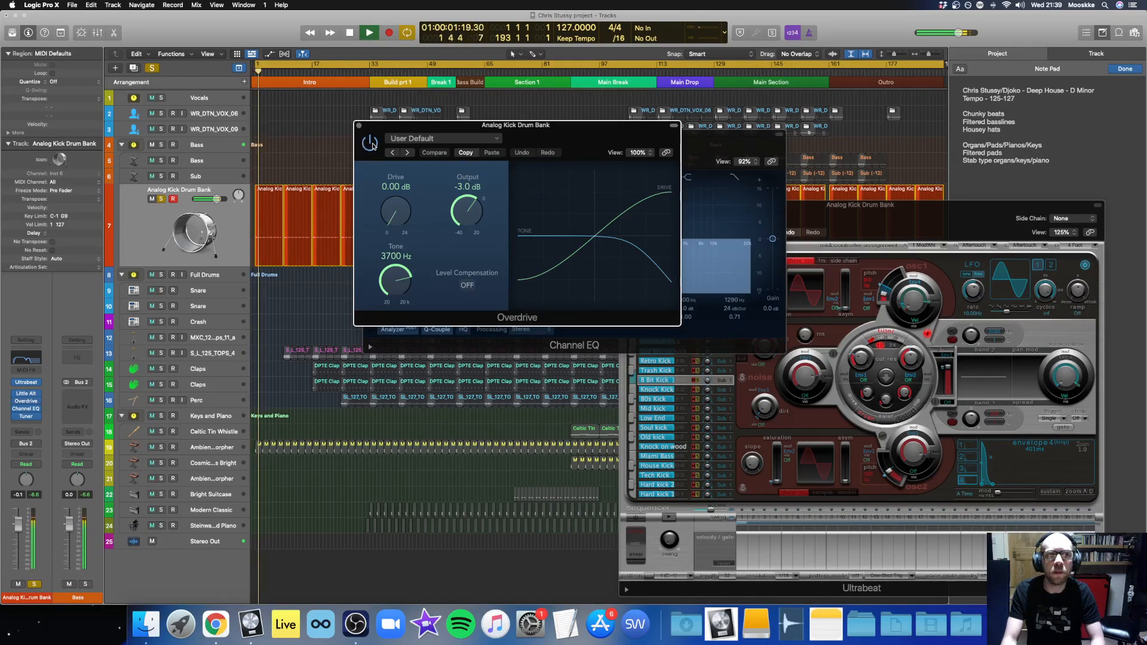
key(space)
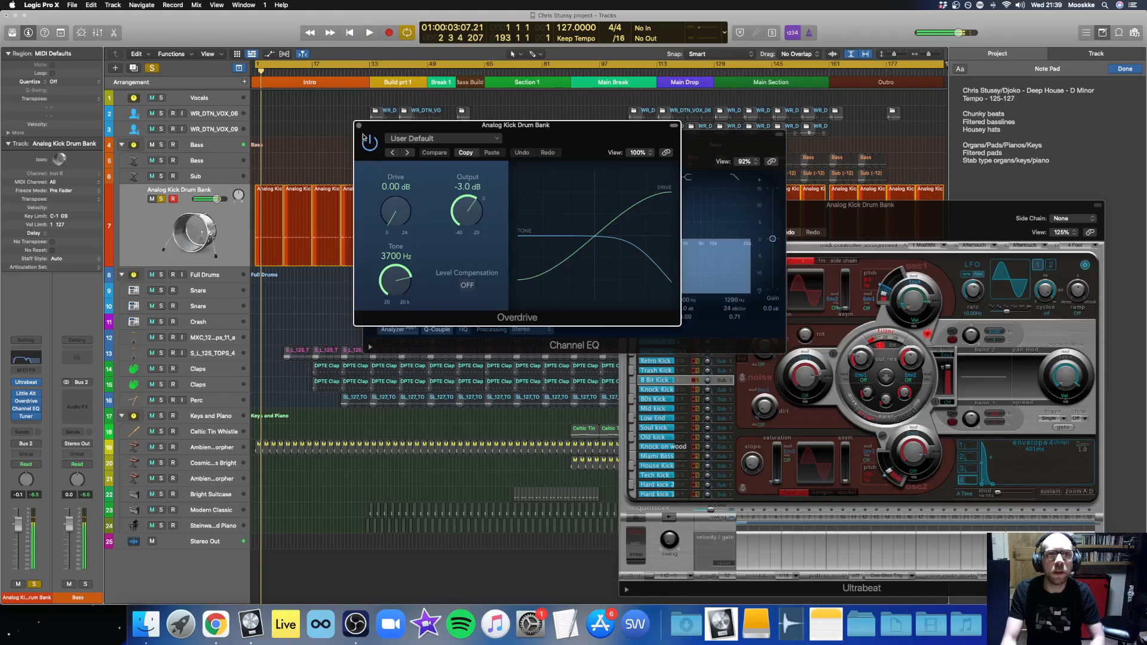
Close the Overdrive, Channel EQ and Ultrabeat plug-in windows.
click(359, 125)
click(368, 135)
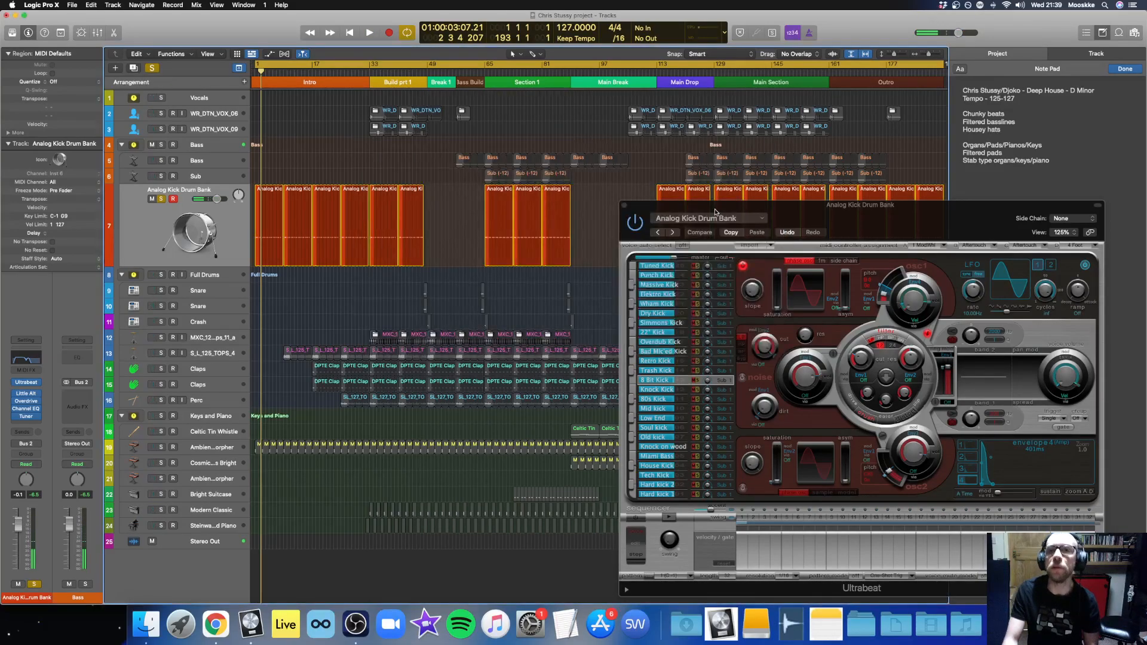
click(624, 206)
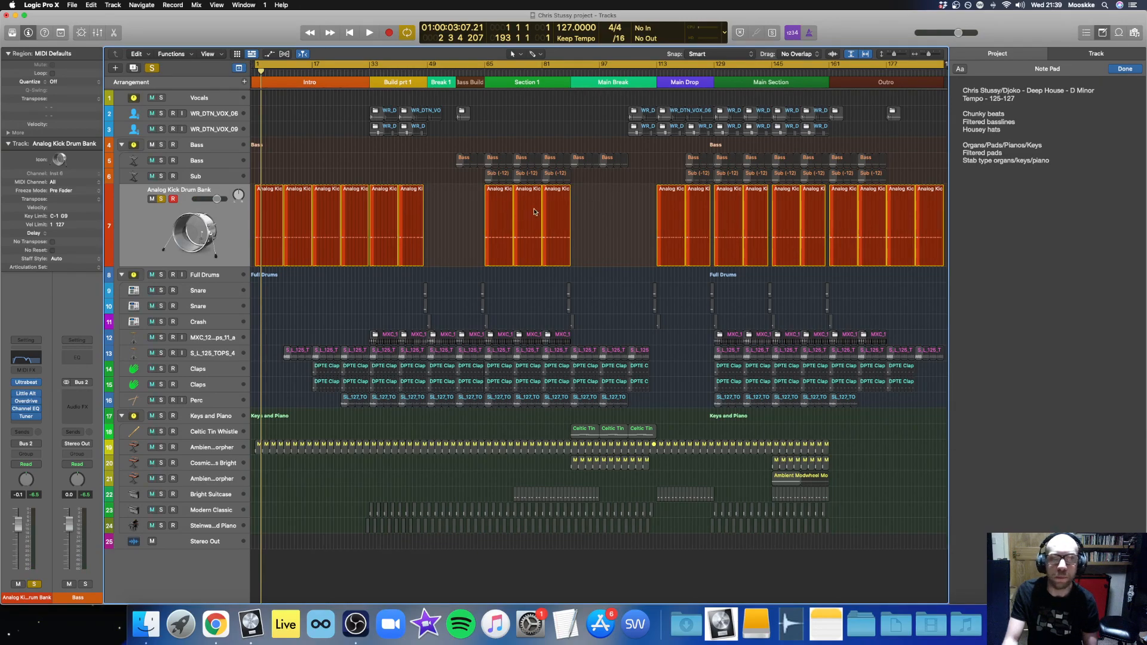
Solo the Bass track alongside the kick and, with cycle mode off, move the playhead to the start of Section 1.
click(199, 166)
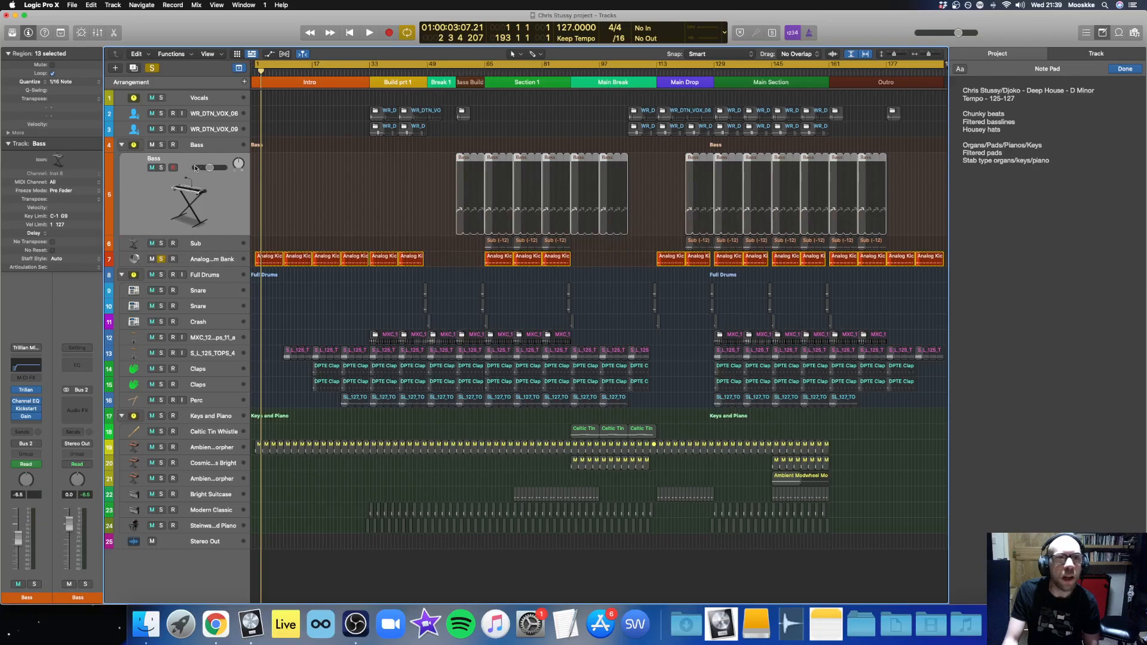
click(161, 168)
click(503, 72)
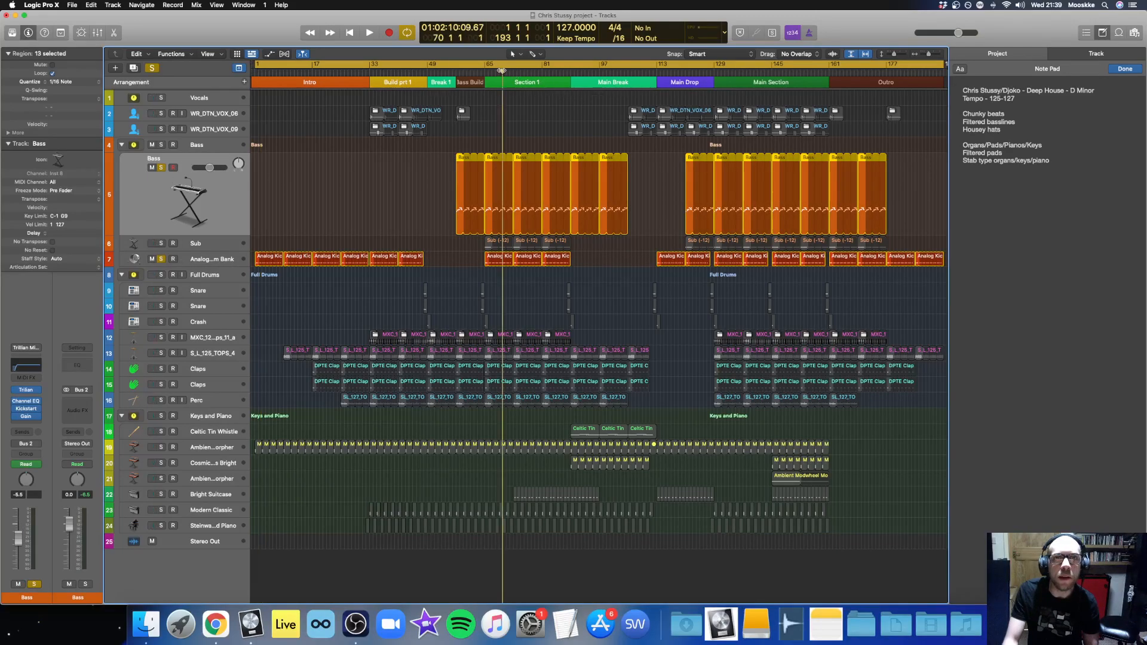
click(500, 65)
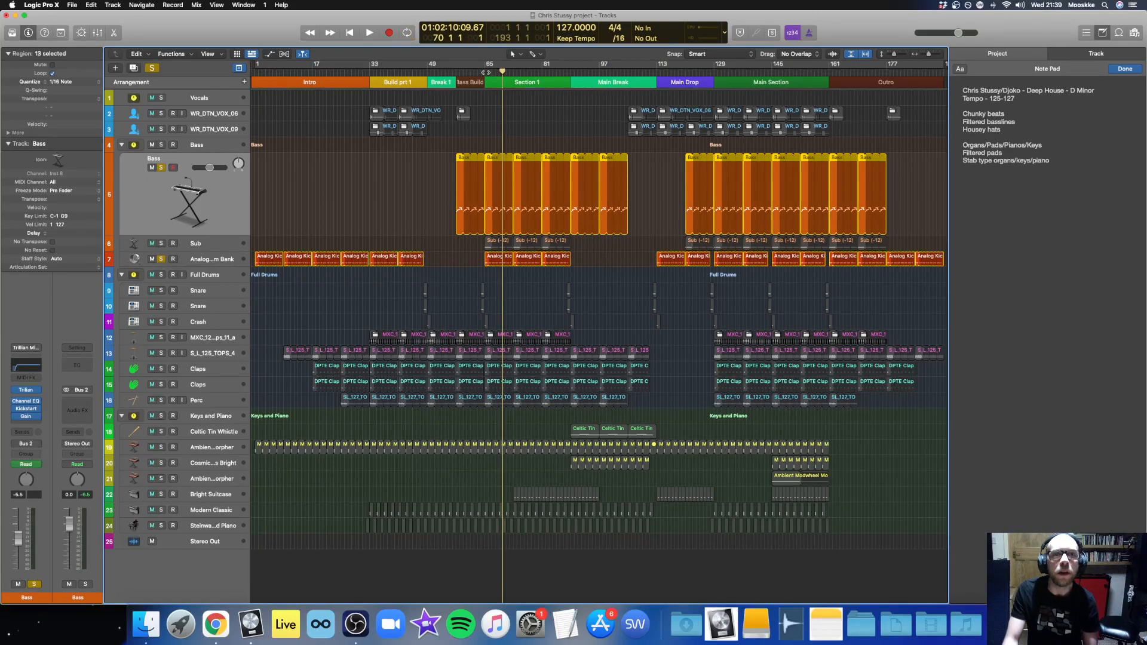
drag(502, 71, 486, 72)
Play Section 1 and add the Sub track to the soloed kick and bass before stopping playback.
key(space)
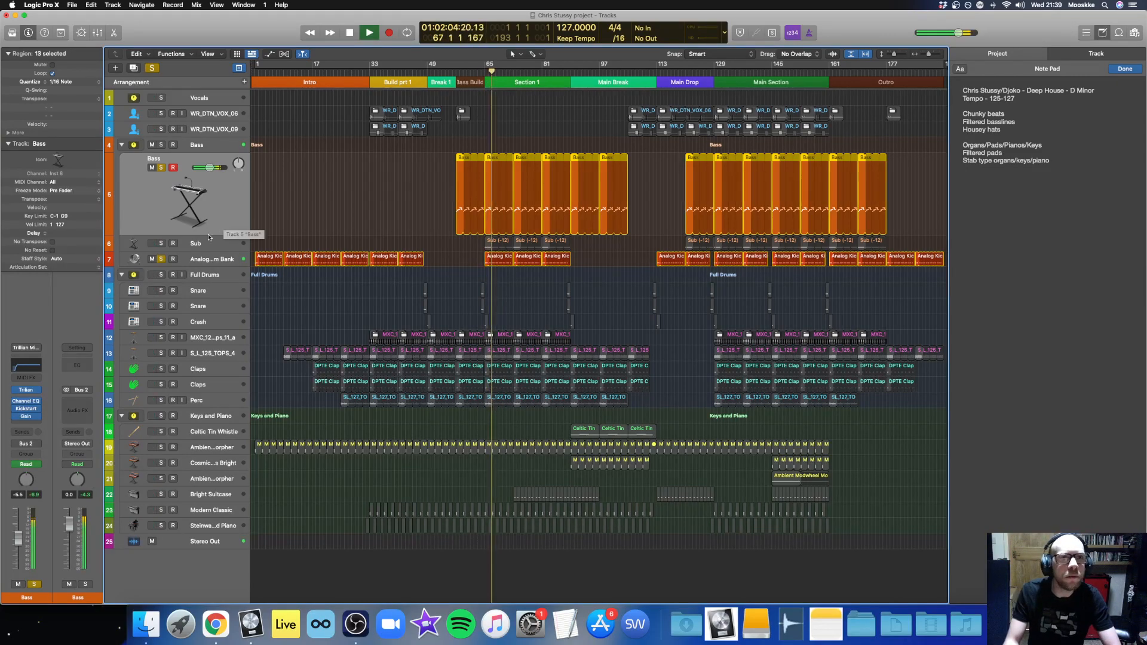
click(162, 243)
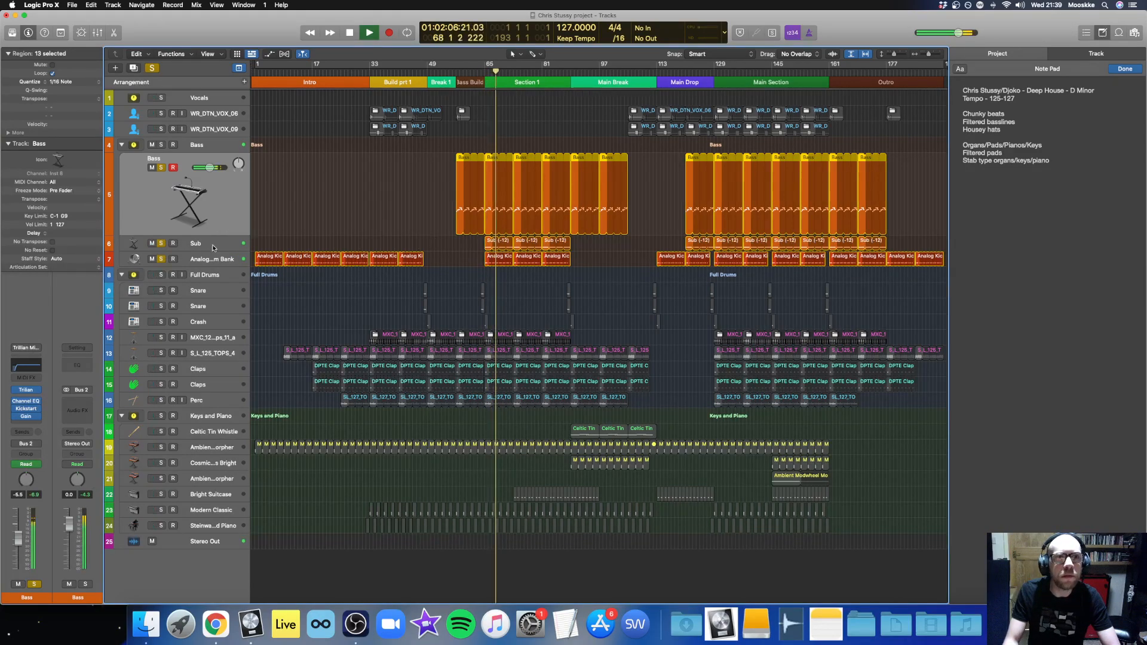
key(space)
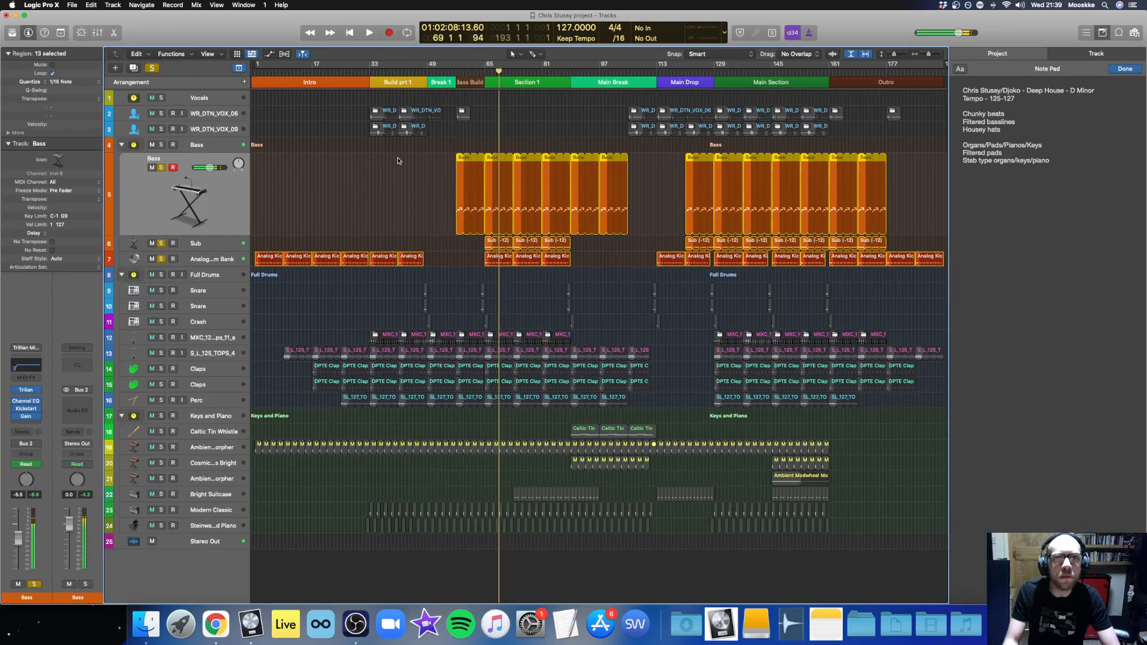
Open the Bass region at the start of Section 1 in the Piano Roll.
click(398, 160)
scroll(477, 169, up, 5)
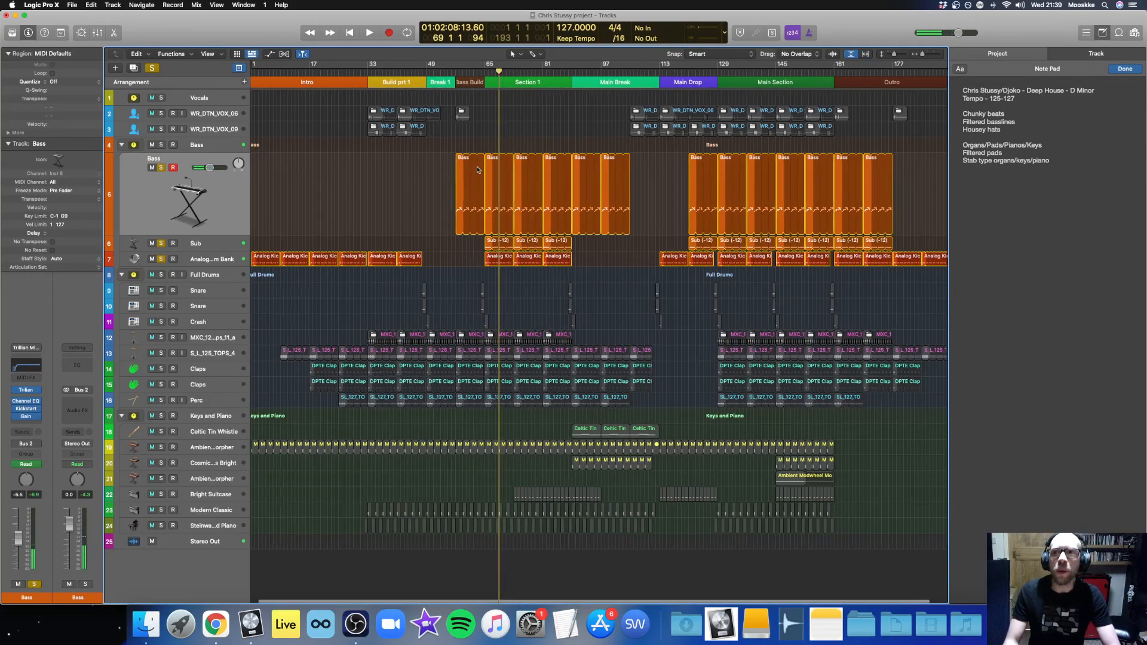
click(443, 163)
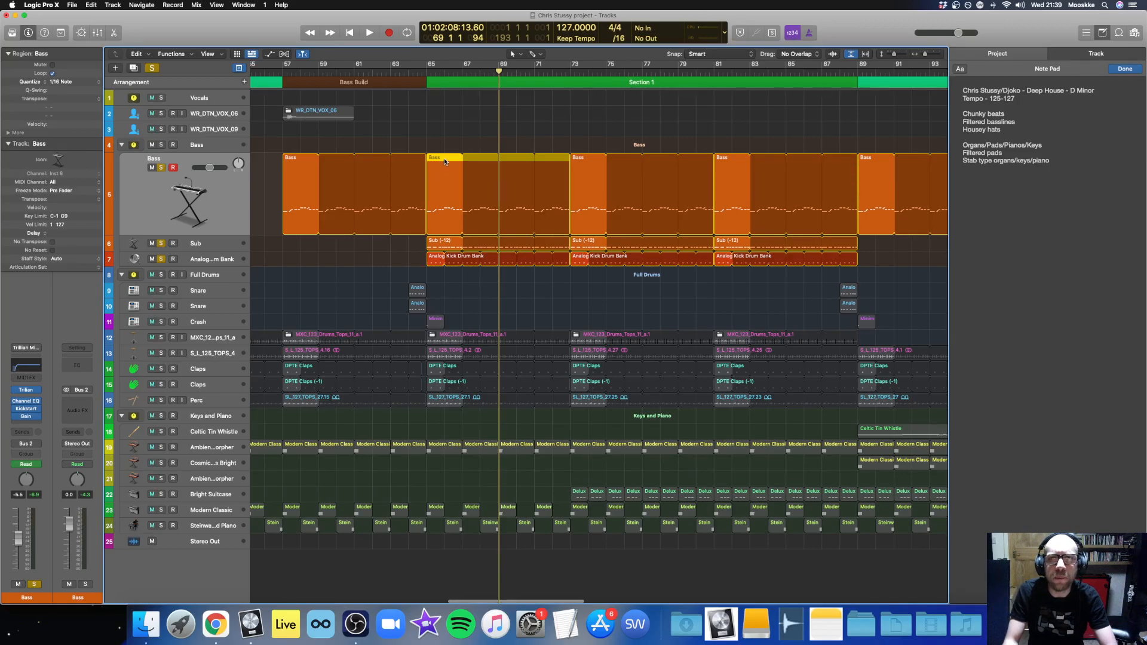
double_click(443, 158)
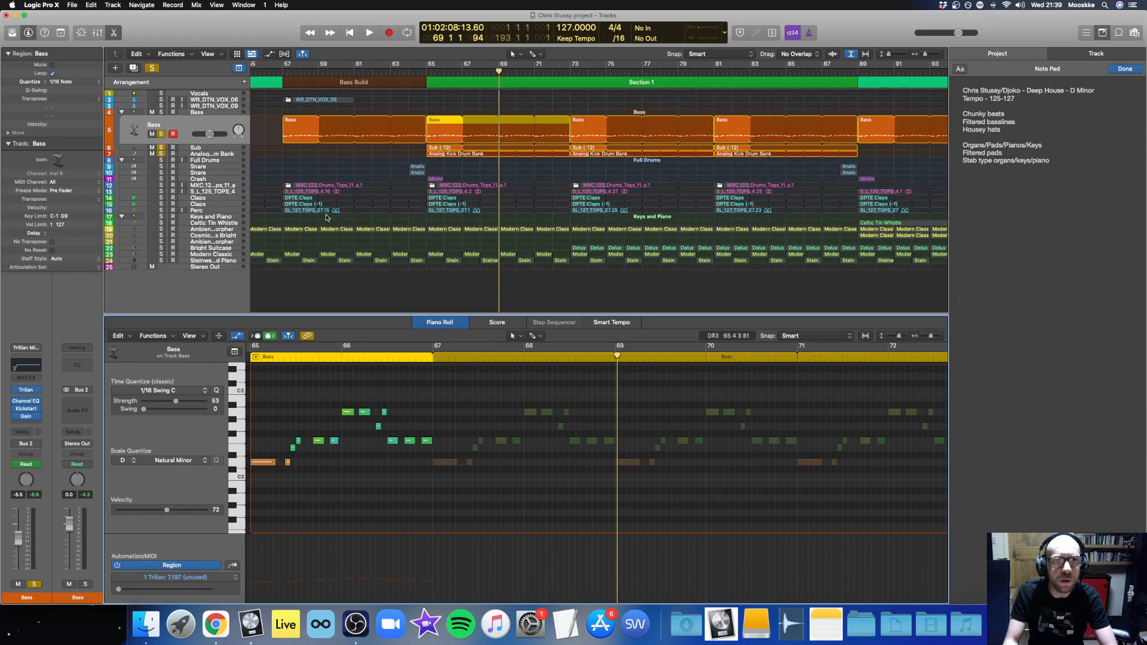
Unsolo the Analog Kick Drum Bank and Sub tracks and audition the Bass track on its own.
click(161, 155)
click(160, 154)
click(161, 154)
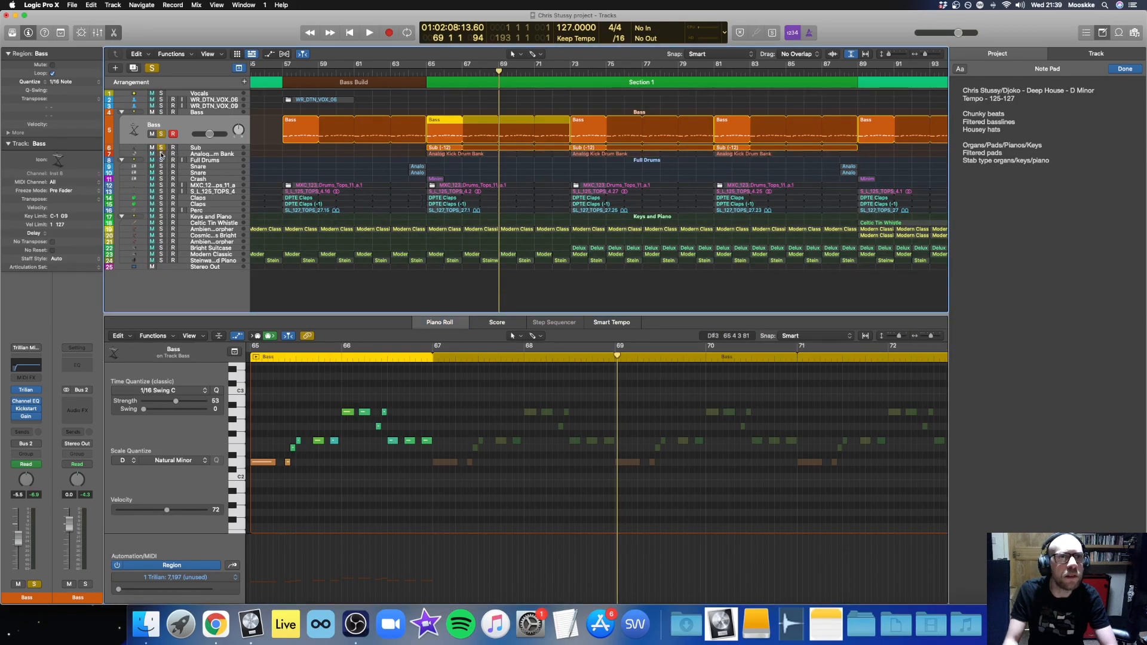
click(161, 147)
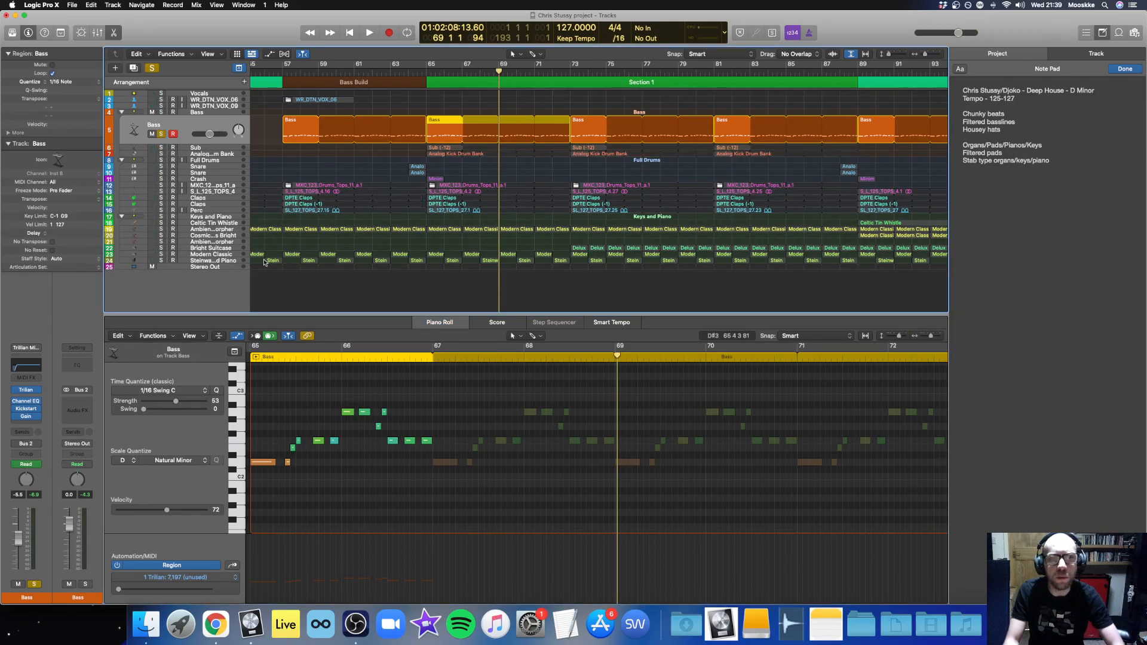
key(space)
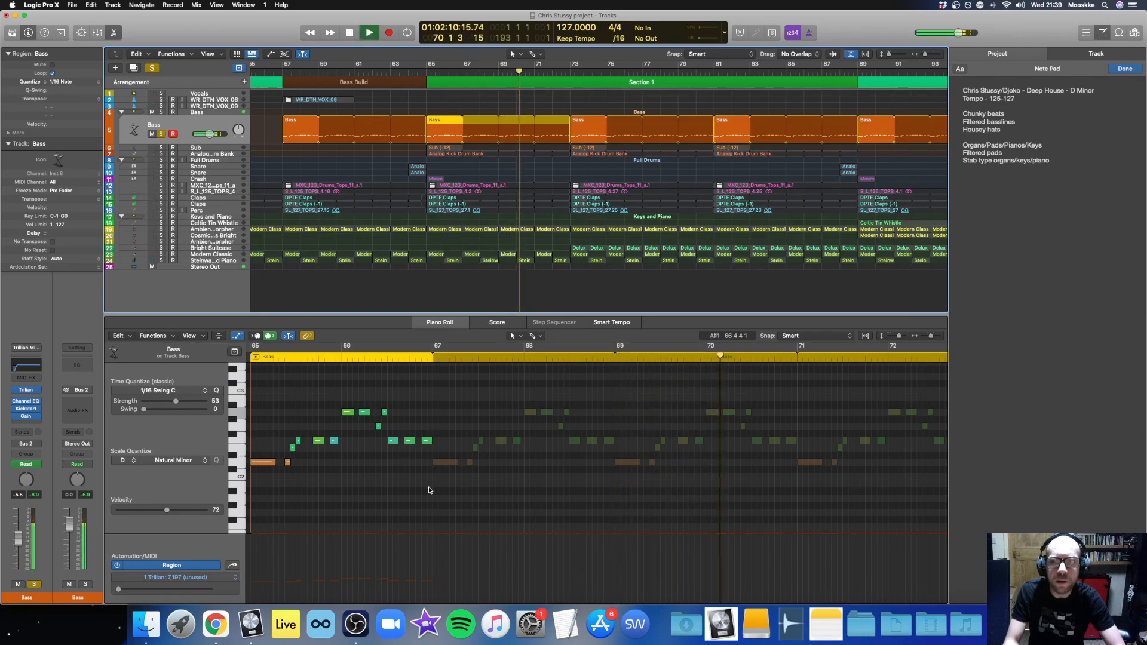
key(space)
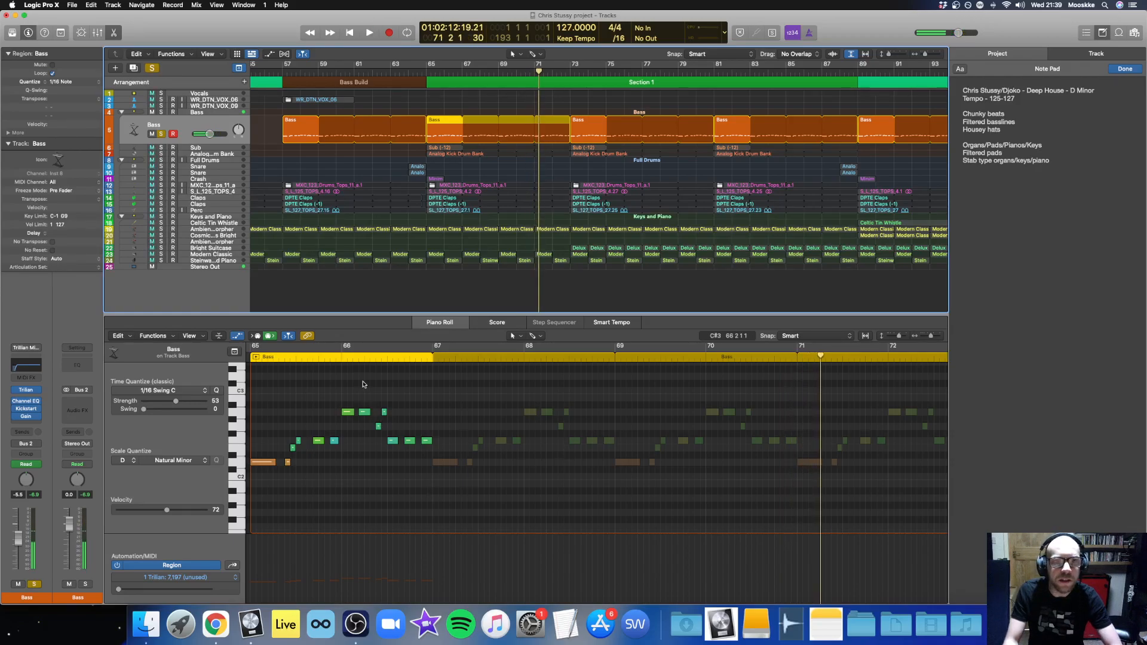
Play the bassline again from bar 66, then close the Piano Roll.
click(444, 70)
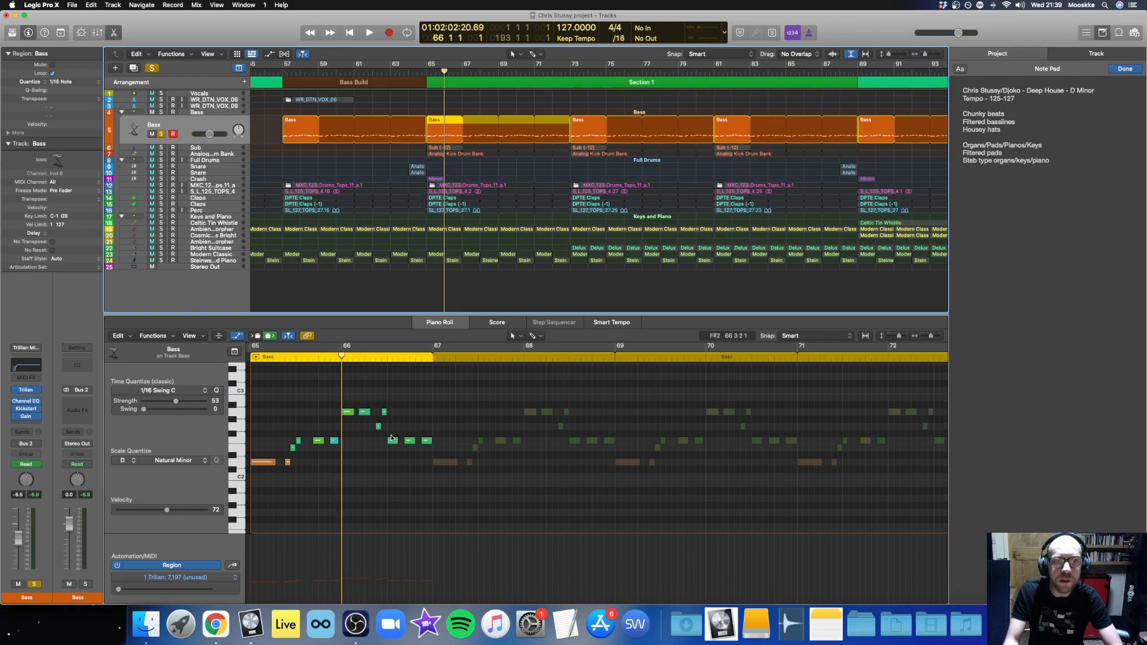
key(space)
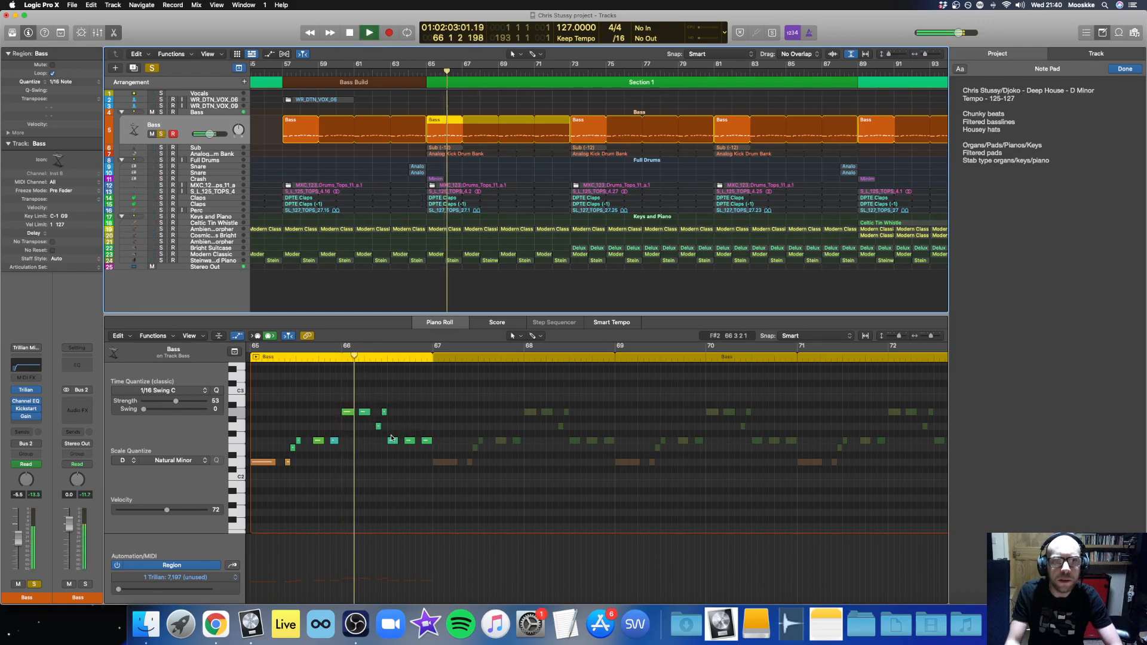
key(space)
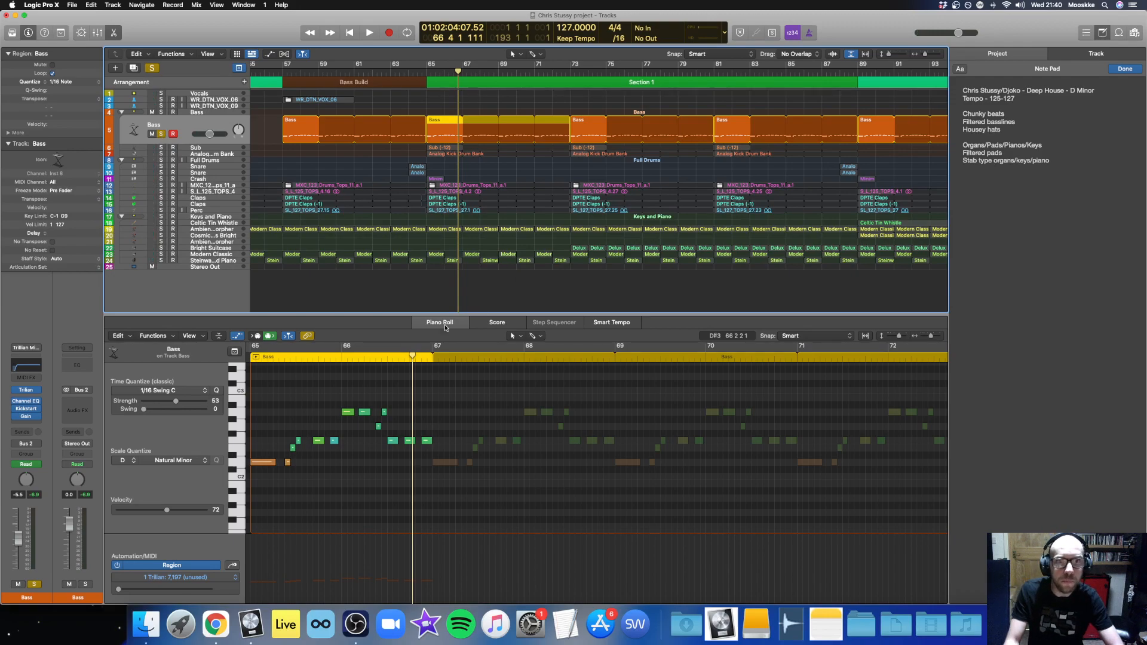
double_click(444, 327)
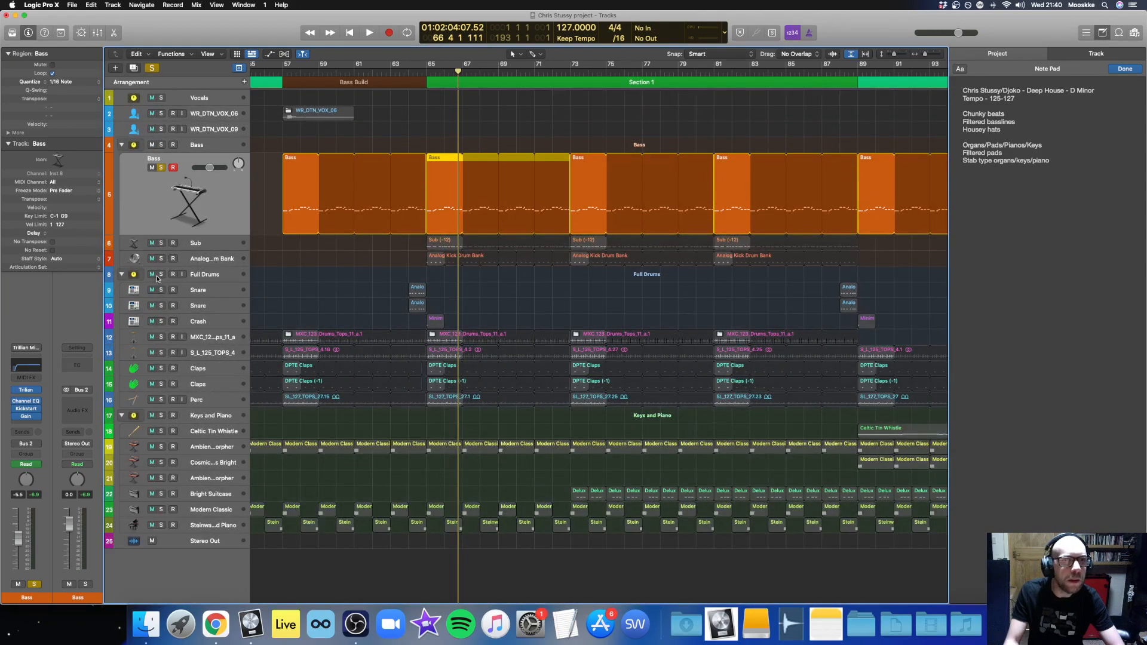
Switch the solo from the Bass track to the Full Drums stack and start playback.
click(159, 276)
click(160, 167)
key(space)
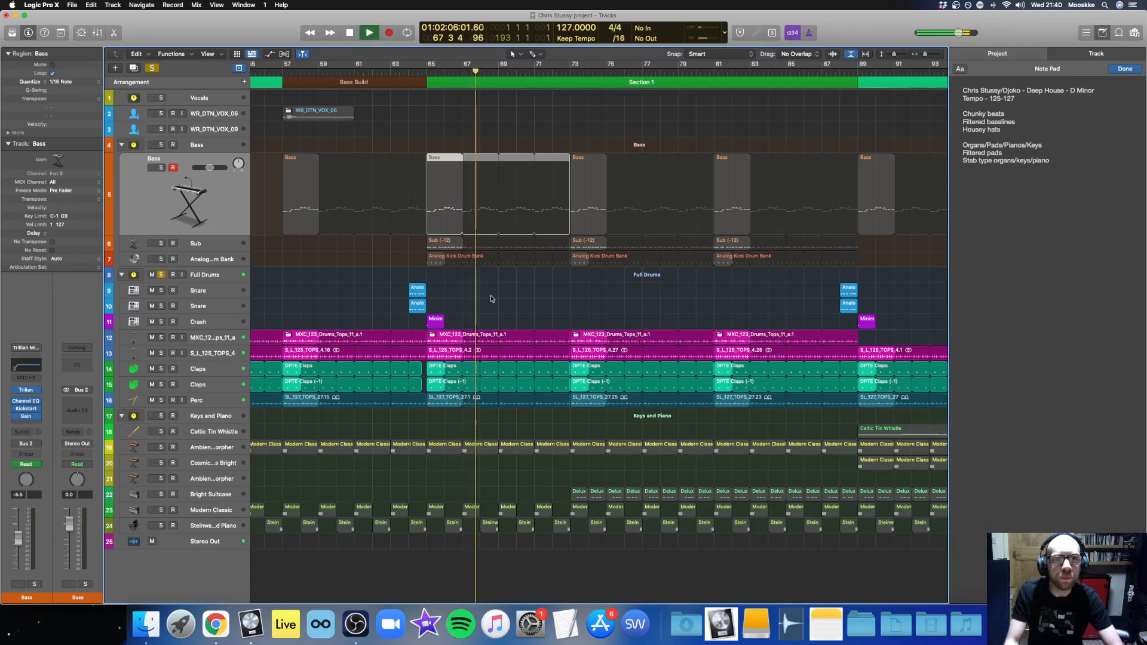
Stop playback and look at the regions of the MXC_123_Drums_Tops_11_a and S_L_125_TOPS_4 tracks in turn.
key(space)
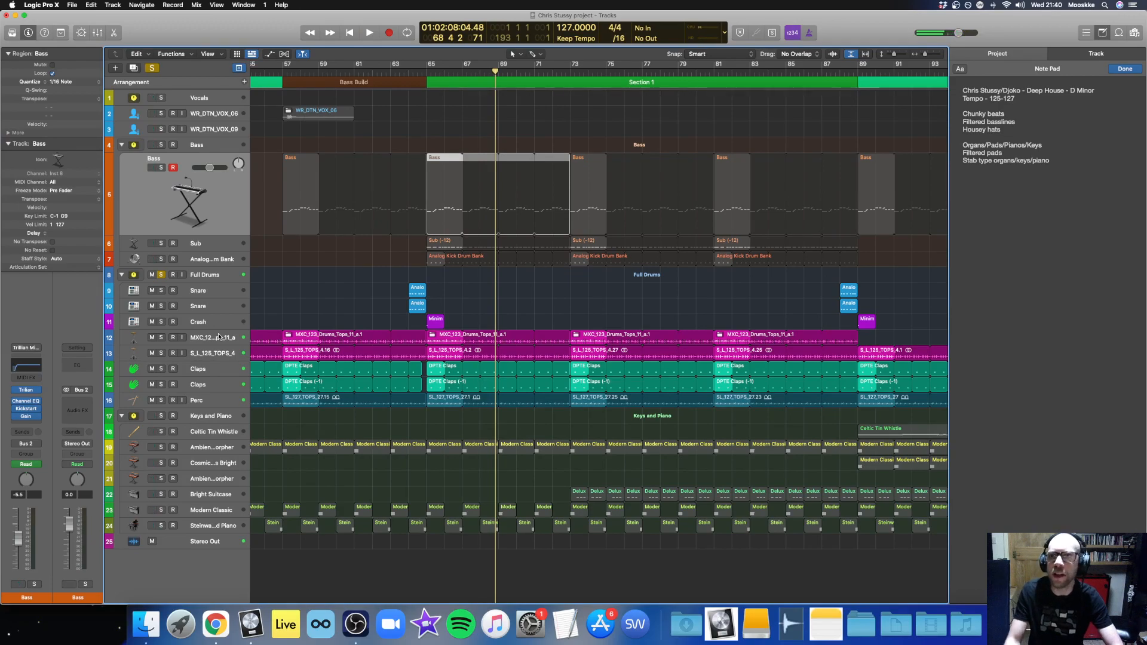
click(219, 337)
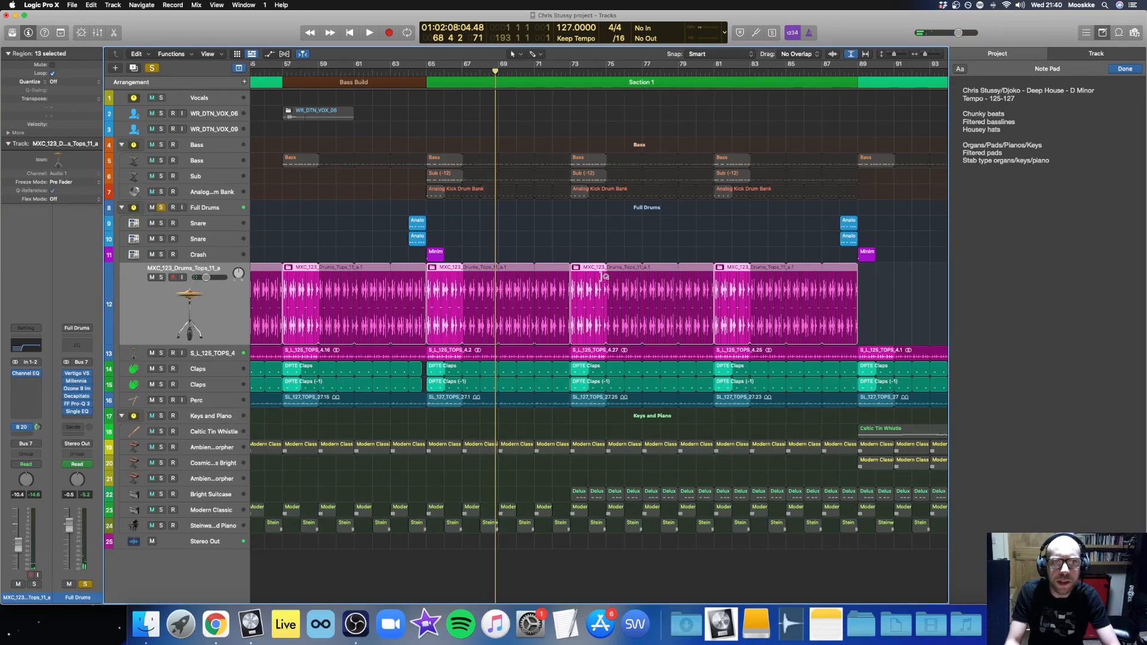
key(Down)
key(Down)
key(Up)
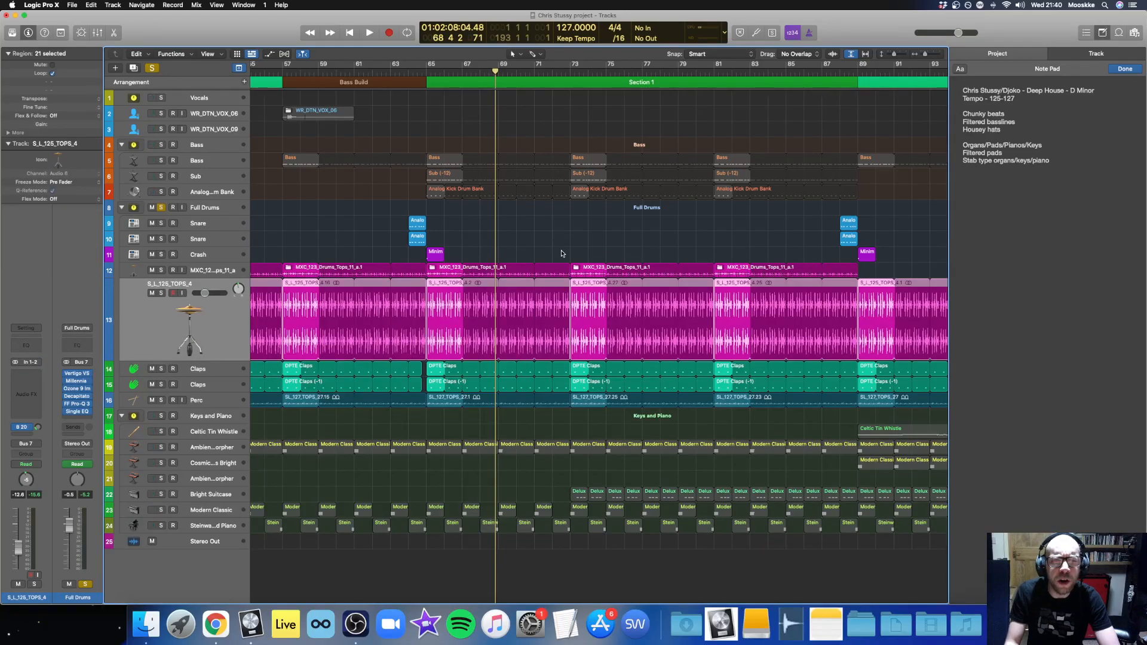
key(Up)
Switch the solo from the Full Drums stack to the MXC_123_Drums_Tops_11_a track and start playback.
click(161, 278)
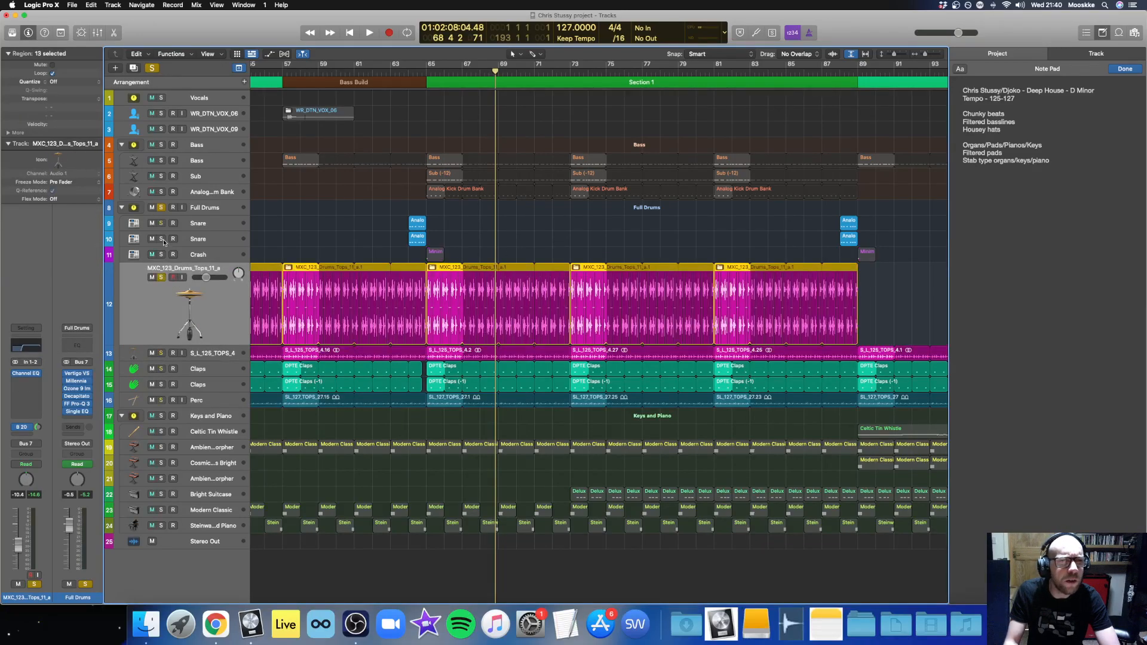
click(161, 213)
click(161, 245)
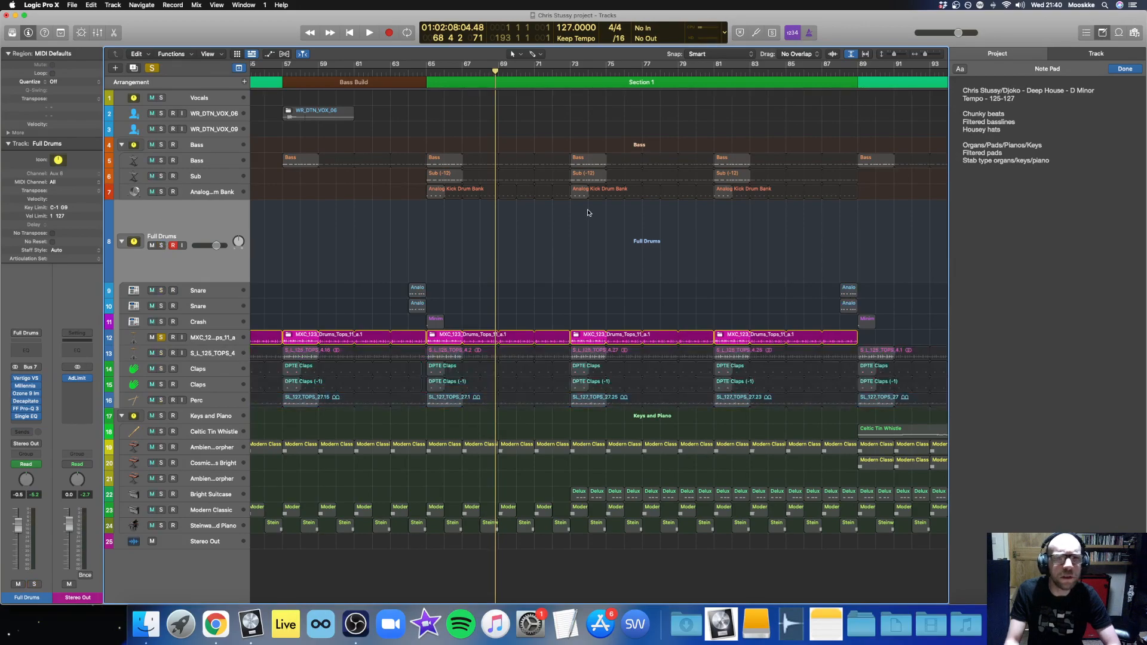
key(space)
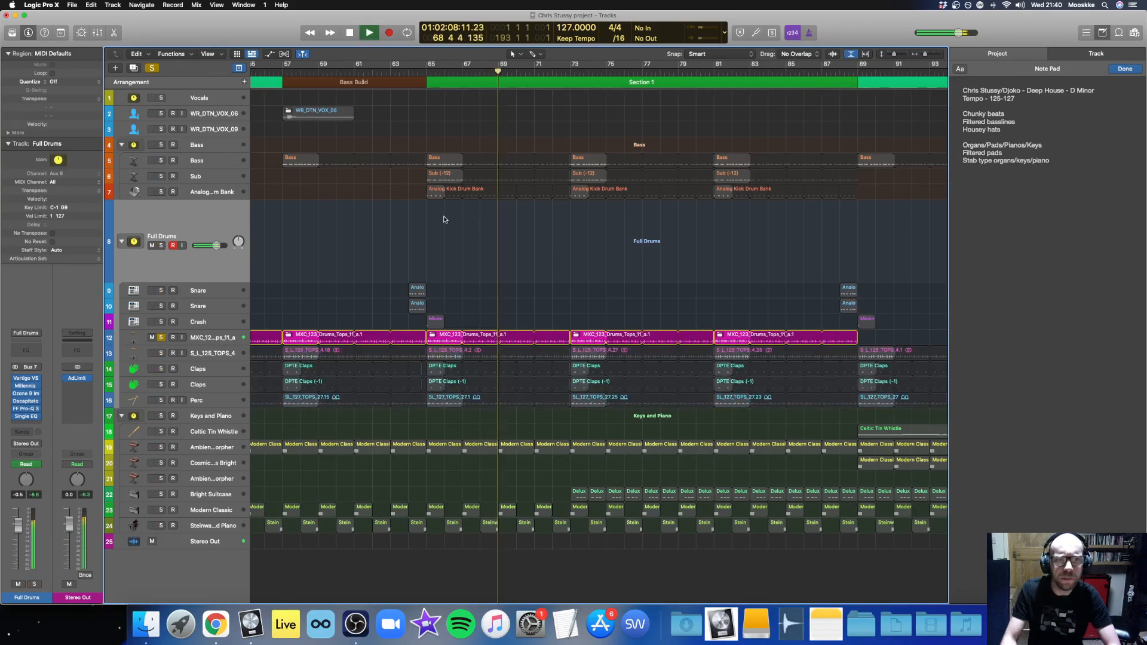
Add the S_L_125_TOPS_4 track and both Claps tracks to the solo one by one during playback, then stop.
click(161, 353)
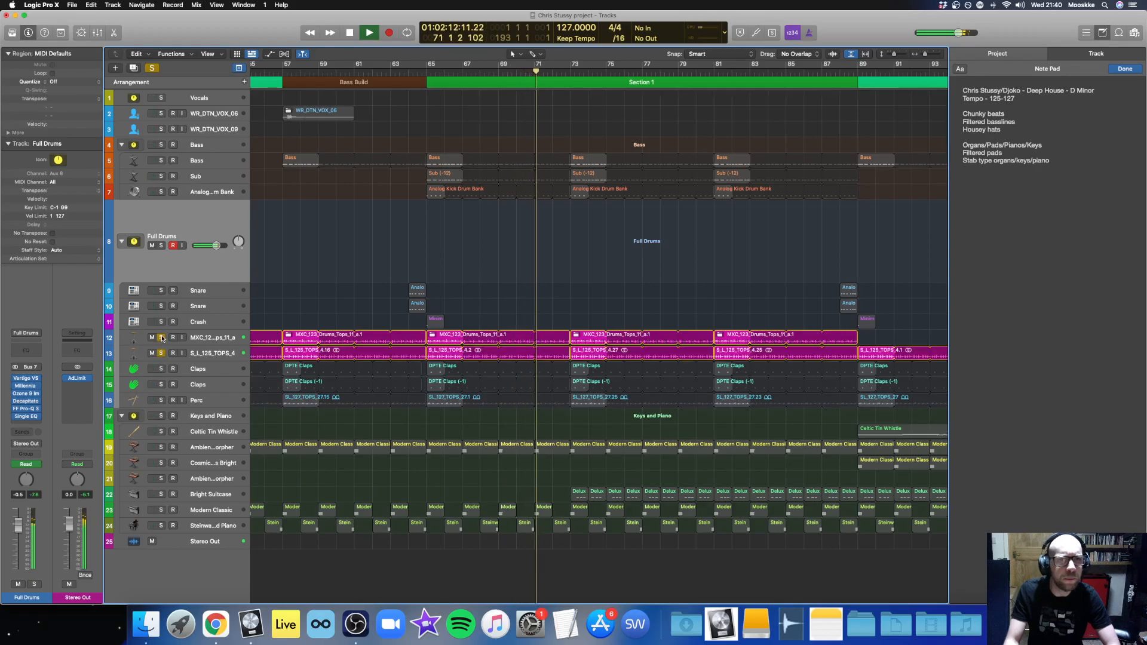
click(161, 368)
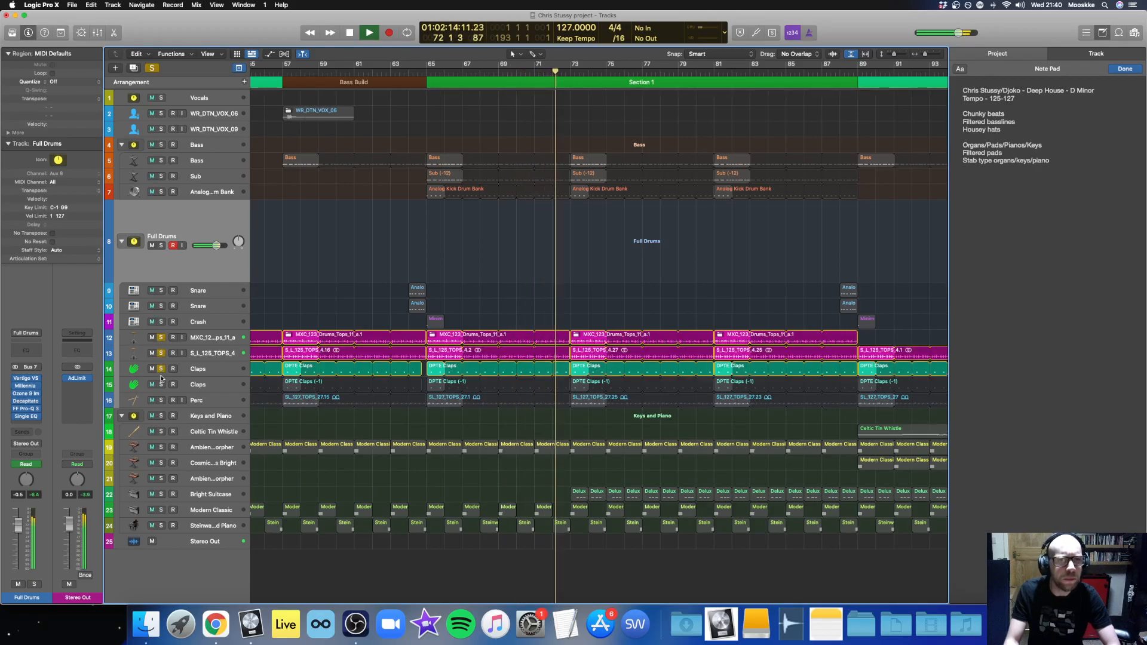
click(161, 384)
key(space)
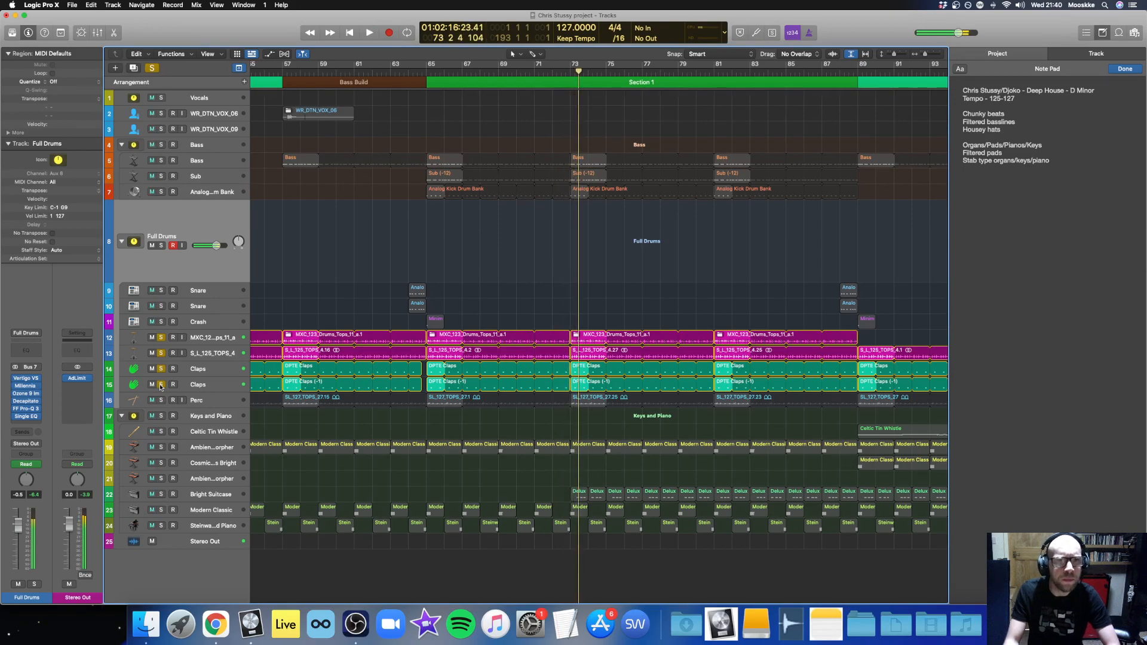
Switch the solo from the two tops loops and both Claps tracks to the Perc track and place the playhead at bar 73.
click(239, 405)
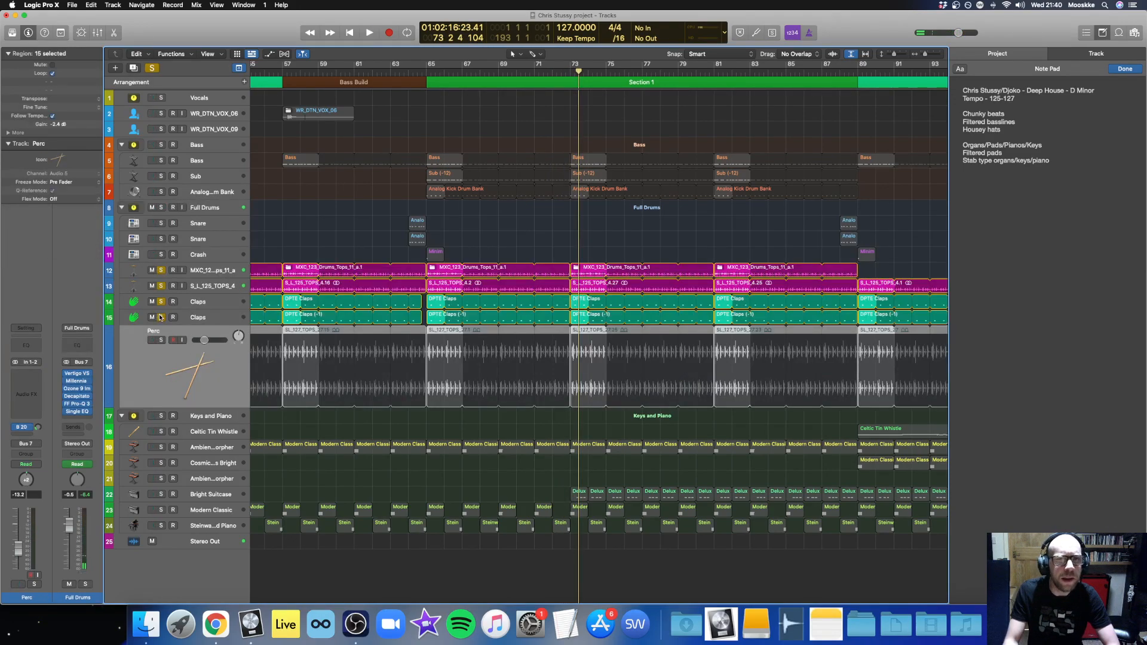
click(161, 270)
click(161, 286)
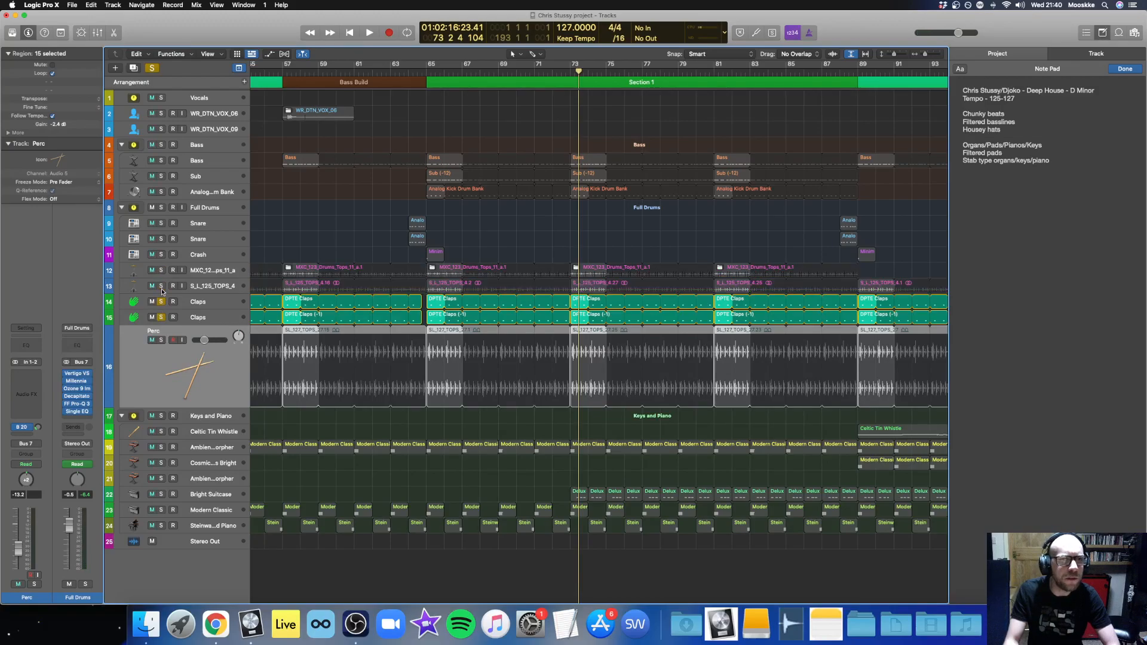
click(161, 302)
click(161, 317)
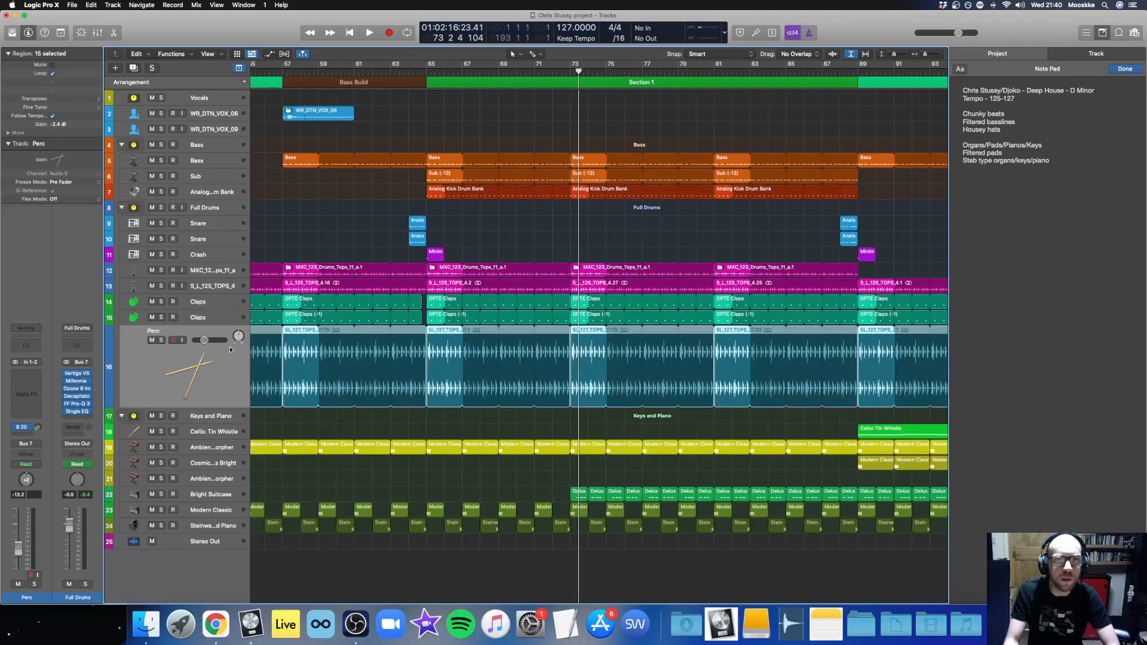
click(161, 340)
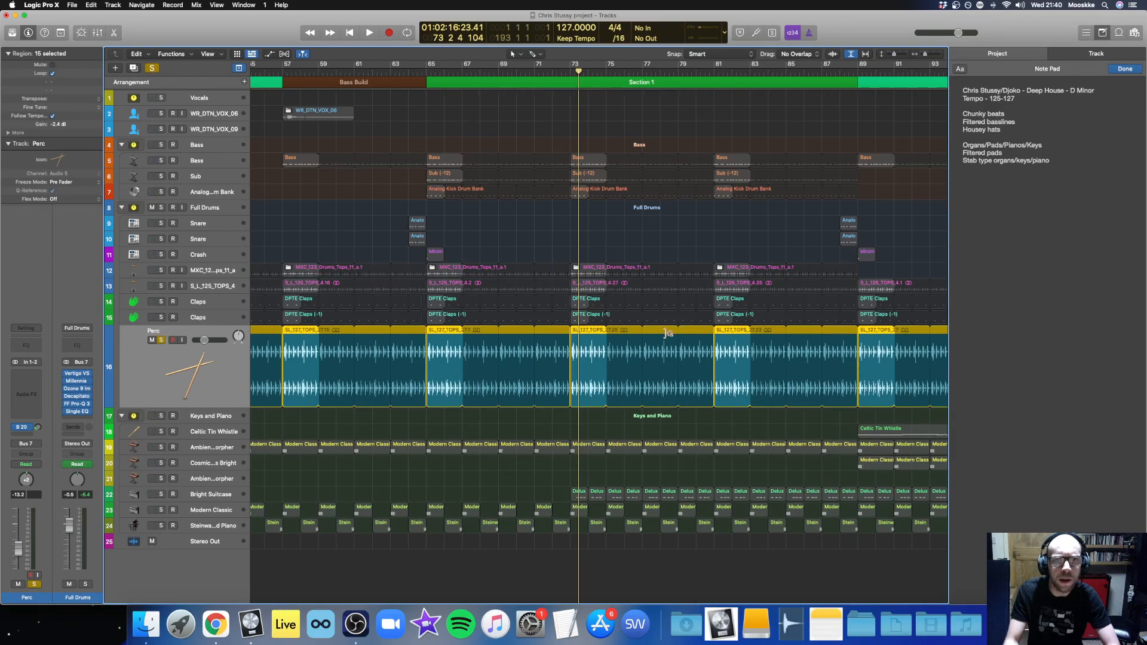
click(569, 73)
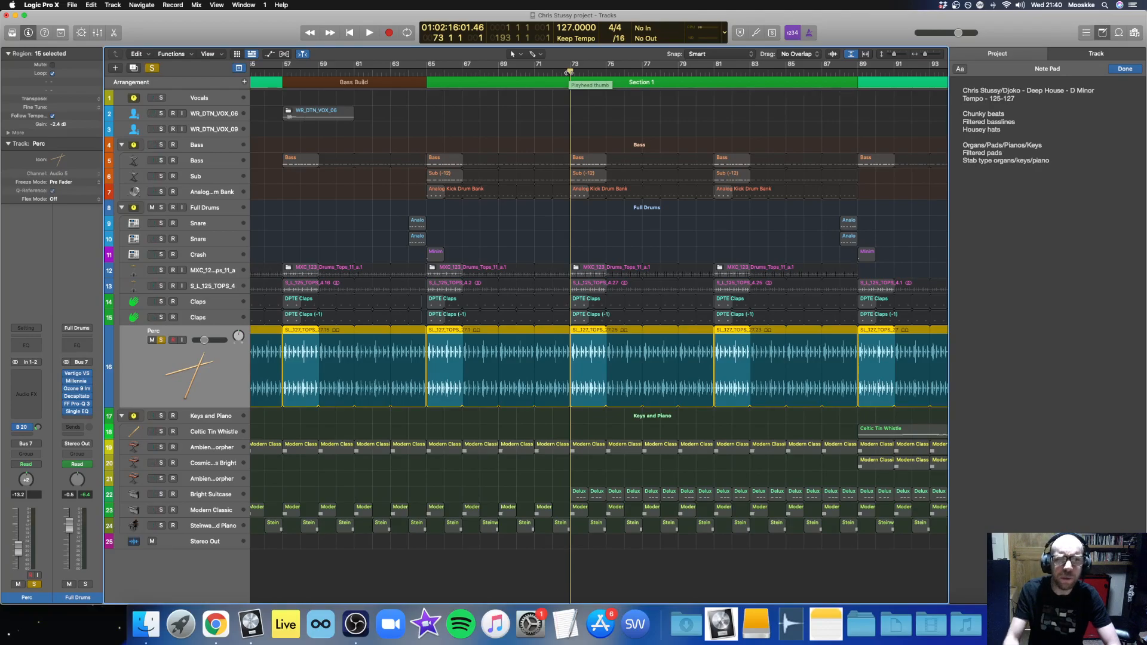
Insert a Channel EQ on the Perc track and raise its low-cut frequency to filter out the lows while the loop plays.
click(26, 346)
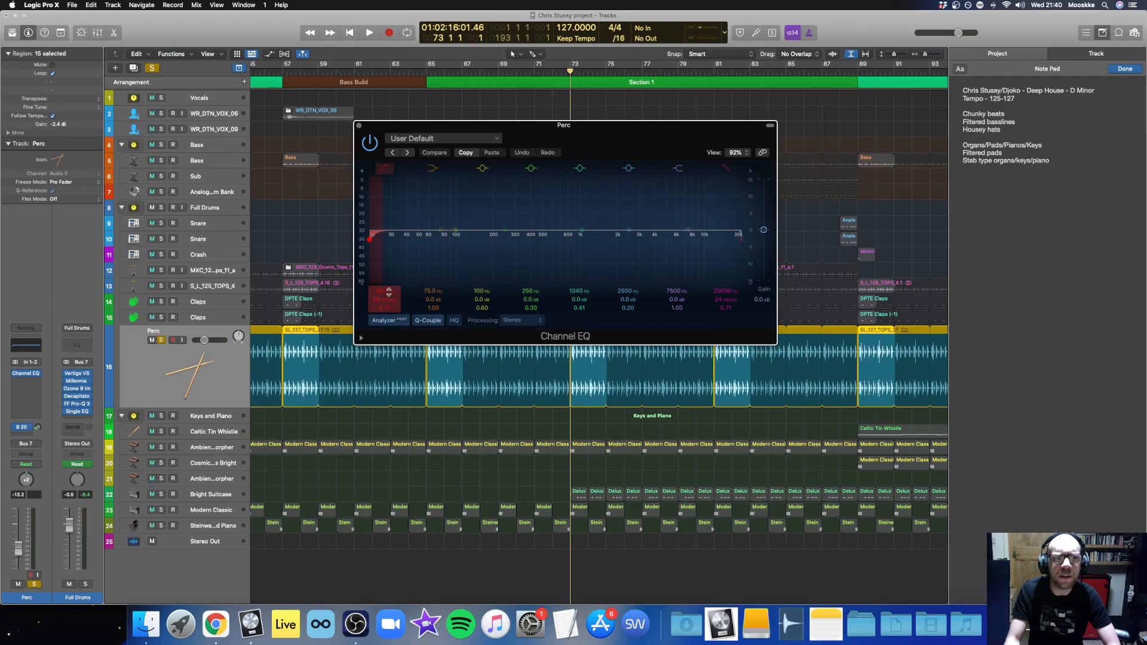
key(space)
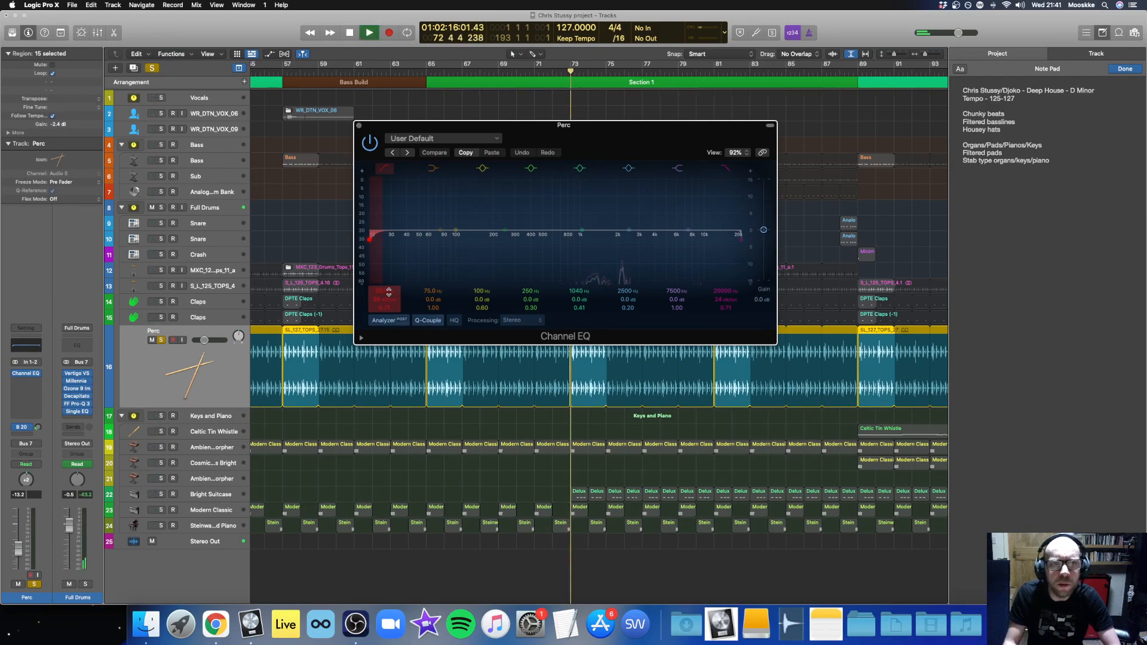
drag(362, 255, 363, 206)
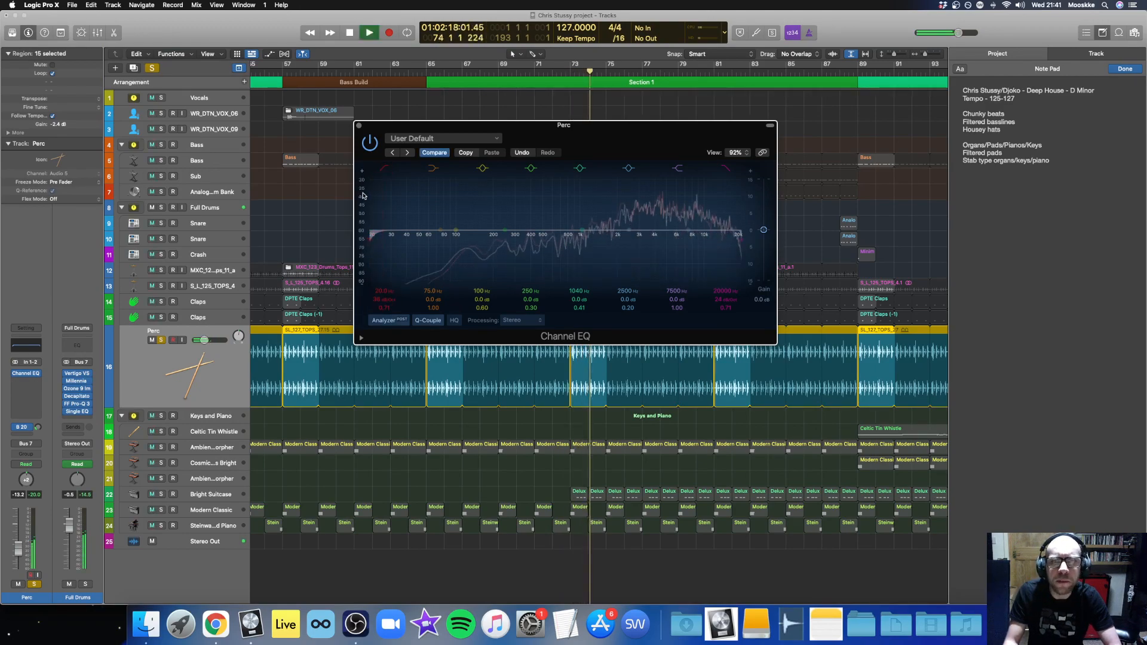
drag(391, 291, 391, 258)
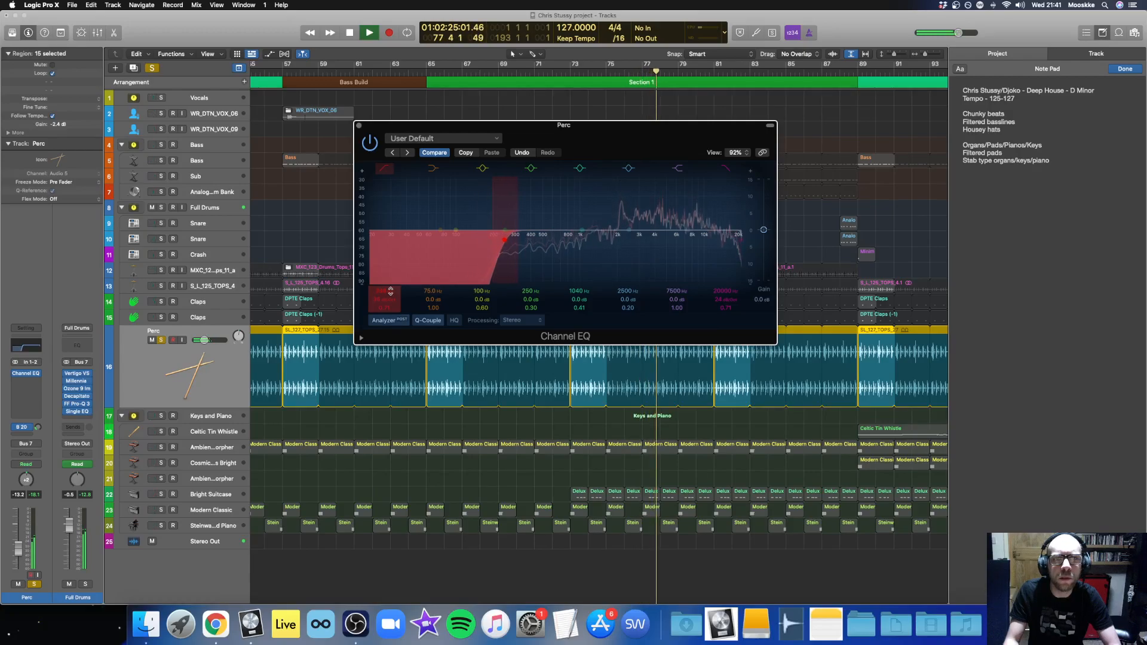
click(359, 126)
key(space)
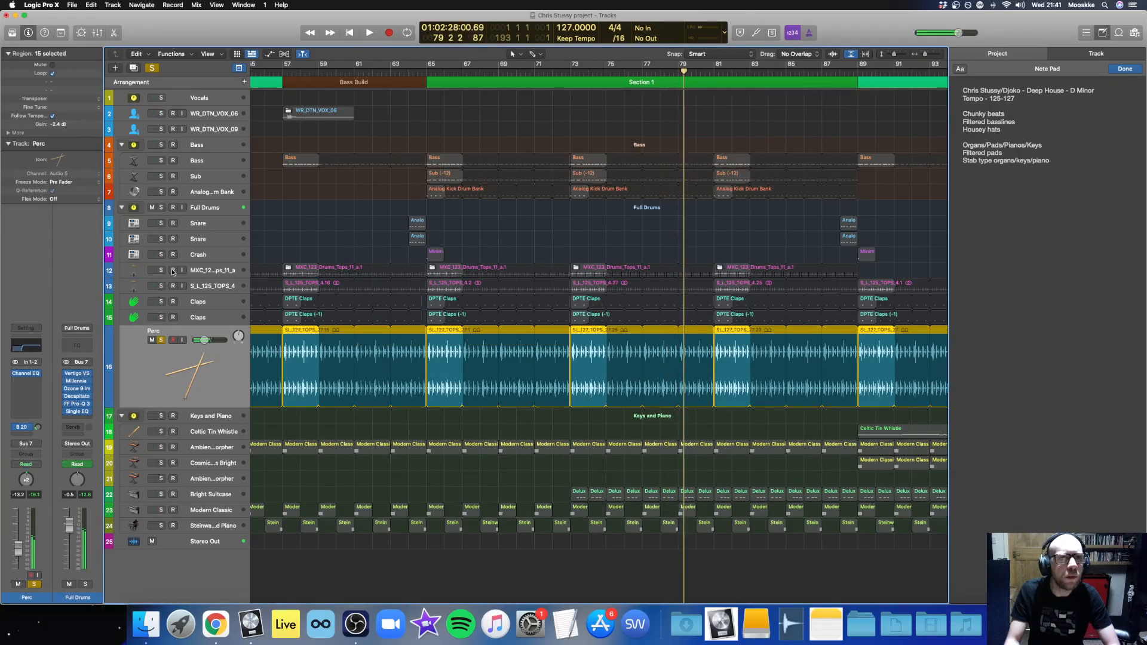
Switch the solo from Perc to the Full Drums stack, play it, and add the Analog Kick Drum Bank track to the solo.
click(161, 207)
click(161, 340)
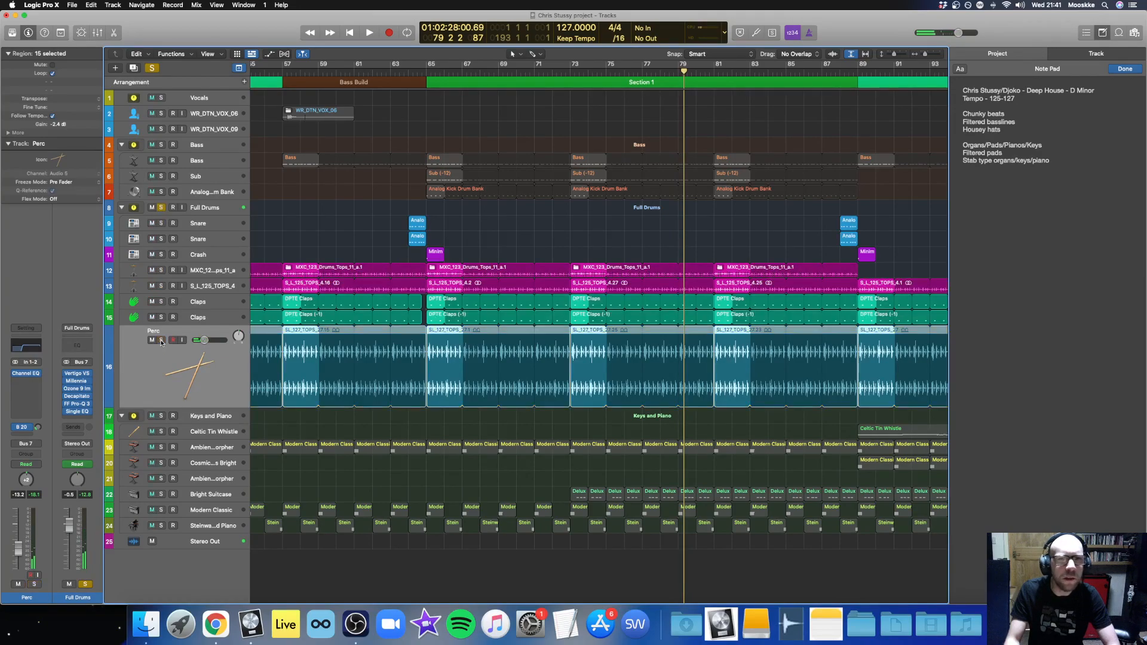
key(space)
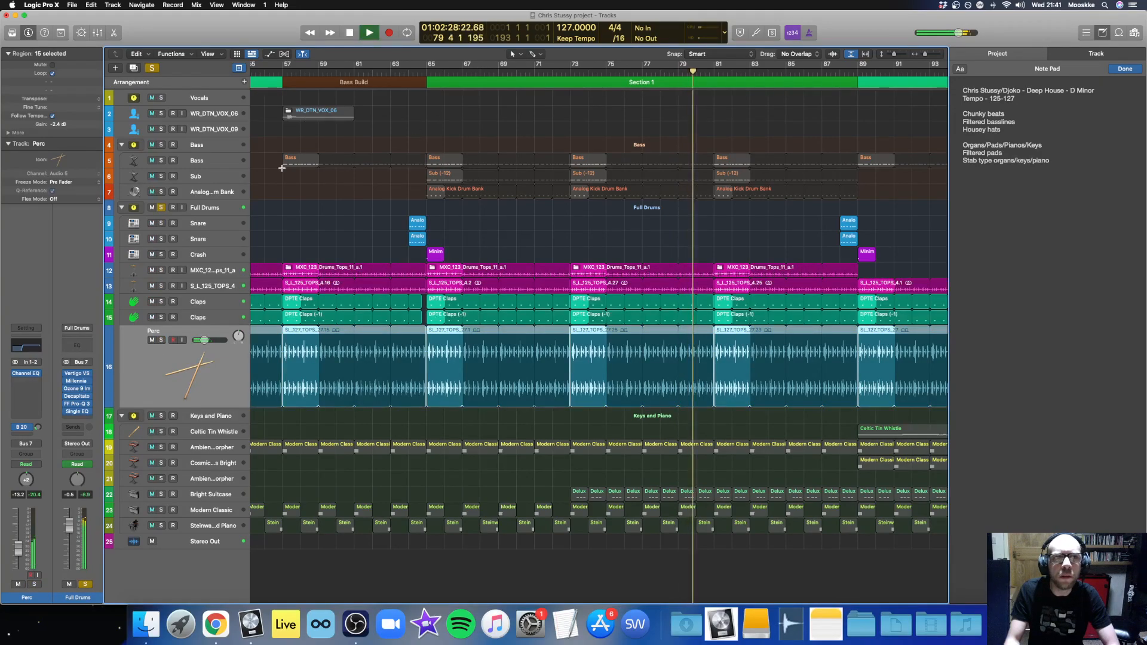
click(160, 192)
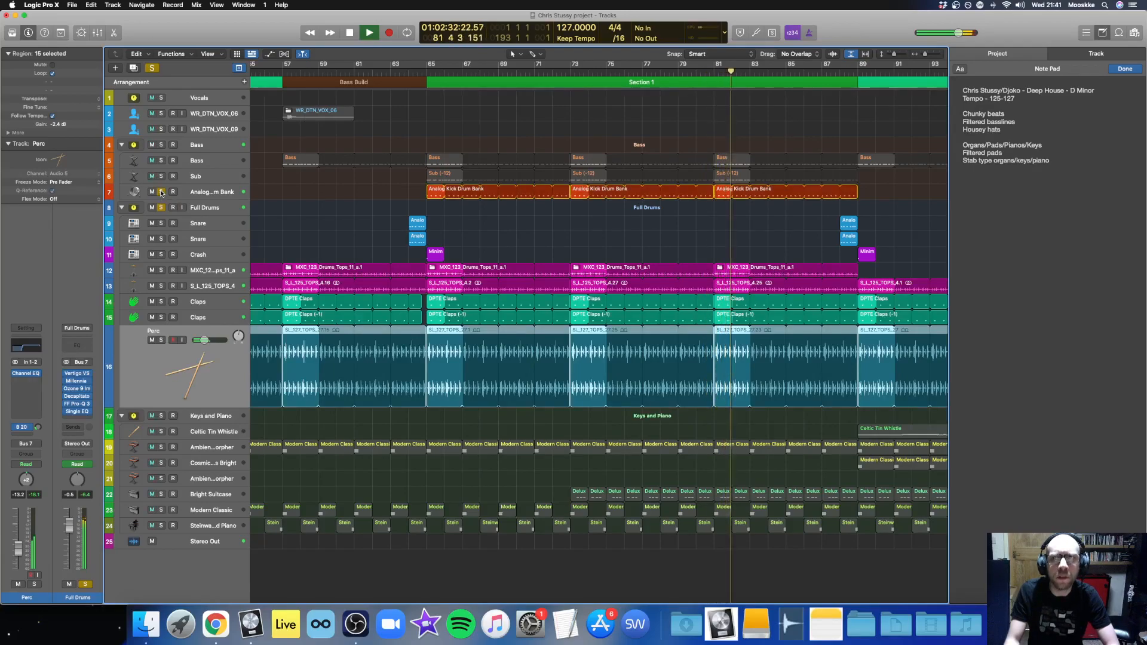
key(space)
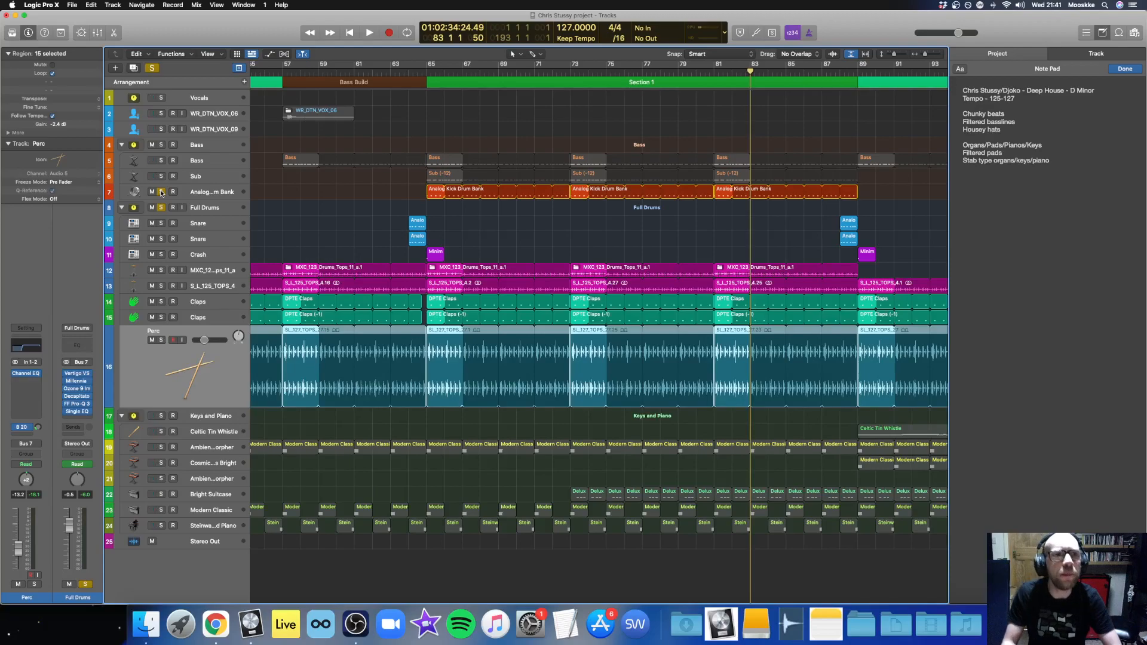
Solo the whole Bass stack instead of just the kick and audition it with the Full Drums from bar 73.
click(161, 144)
click(161, 192)
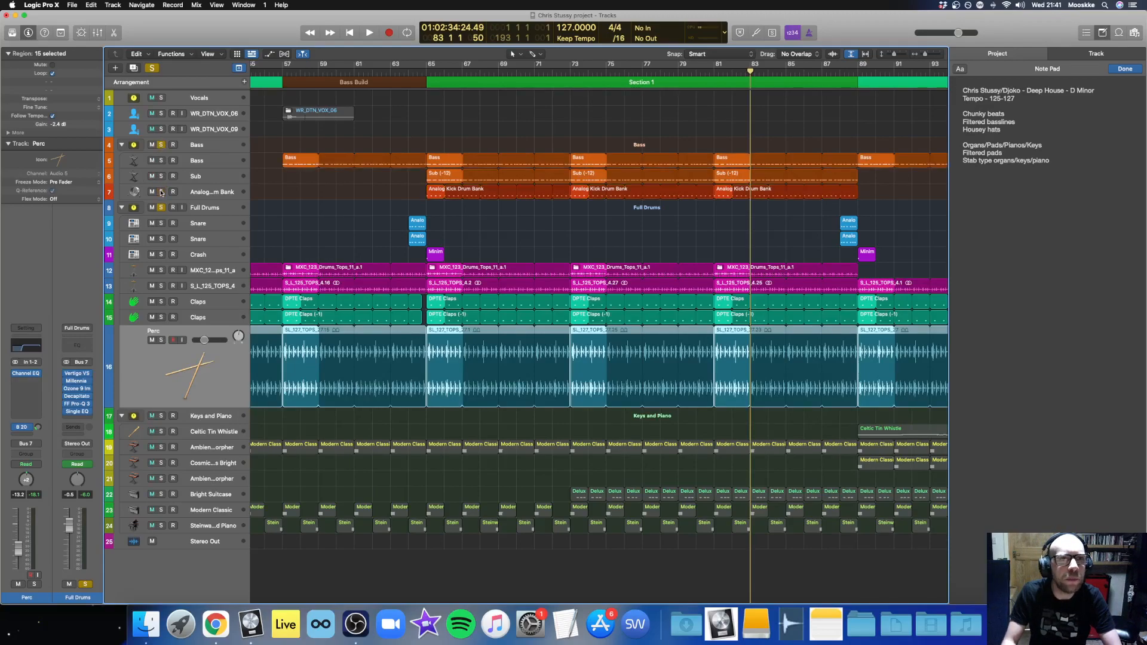
click(573, 75)
key(space)
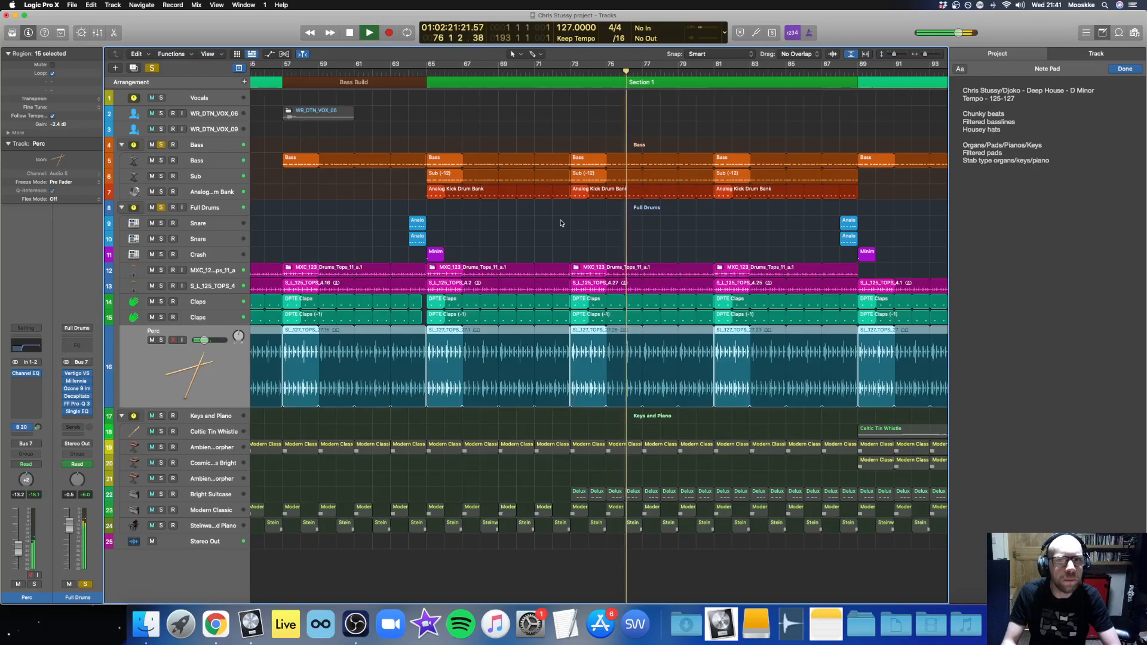
key(space)
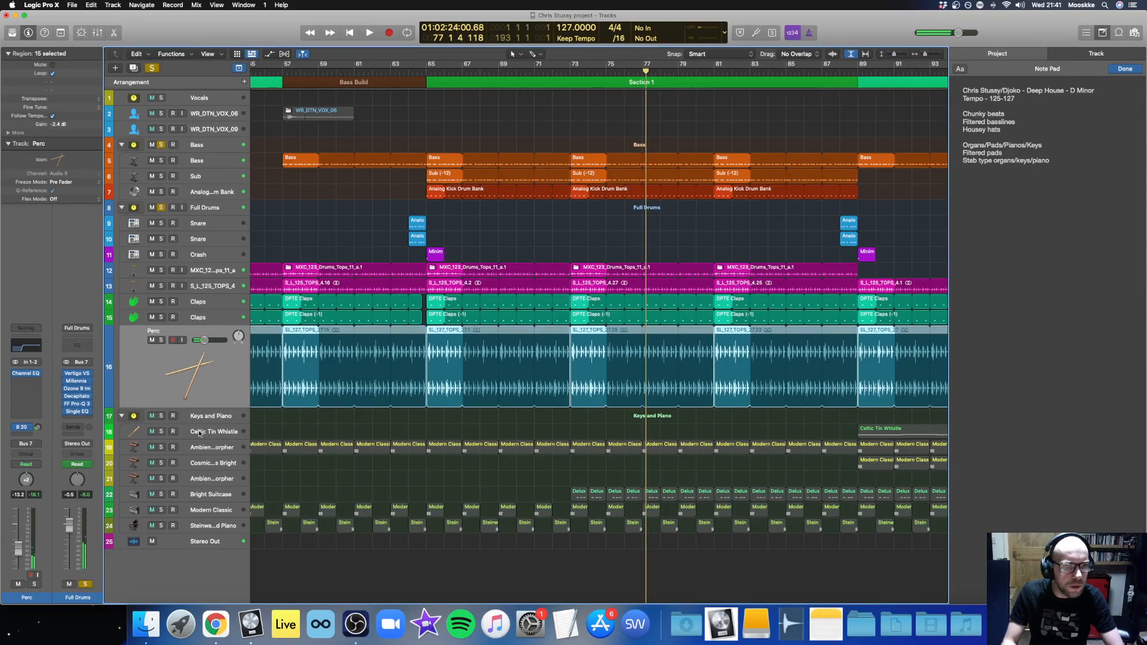
Switch the solo from the Bass and Full Drums stacks to the Keys and Piano stack and show the whole arrangement.
click(161, 416)
click(161, 145)
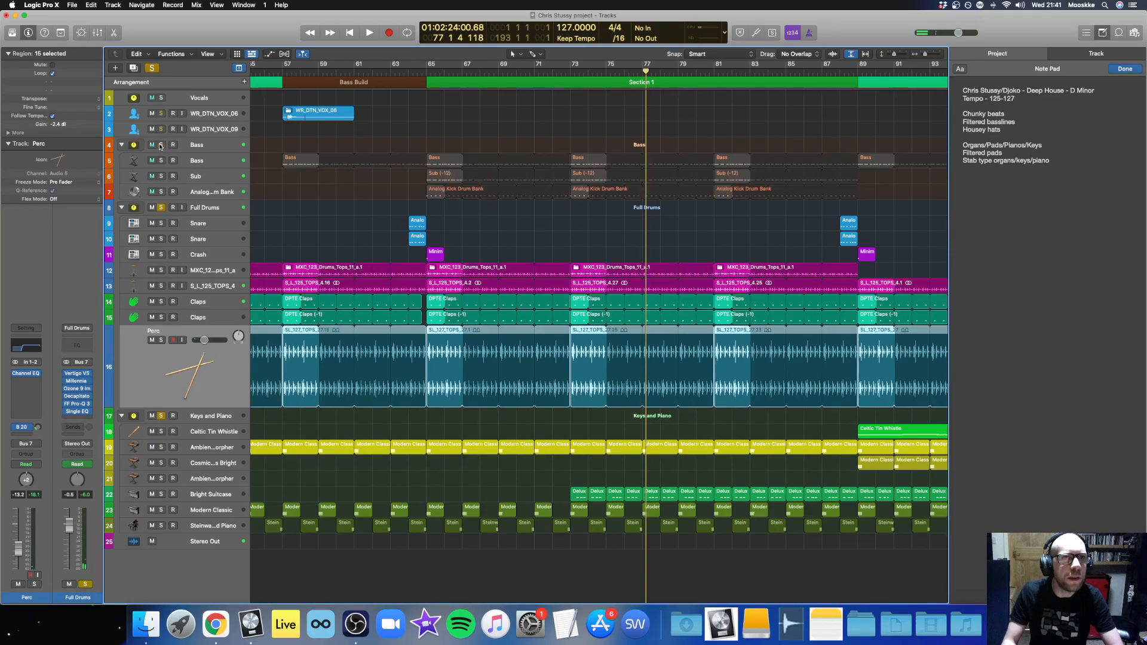
click(162, 208)
key(z)
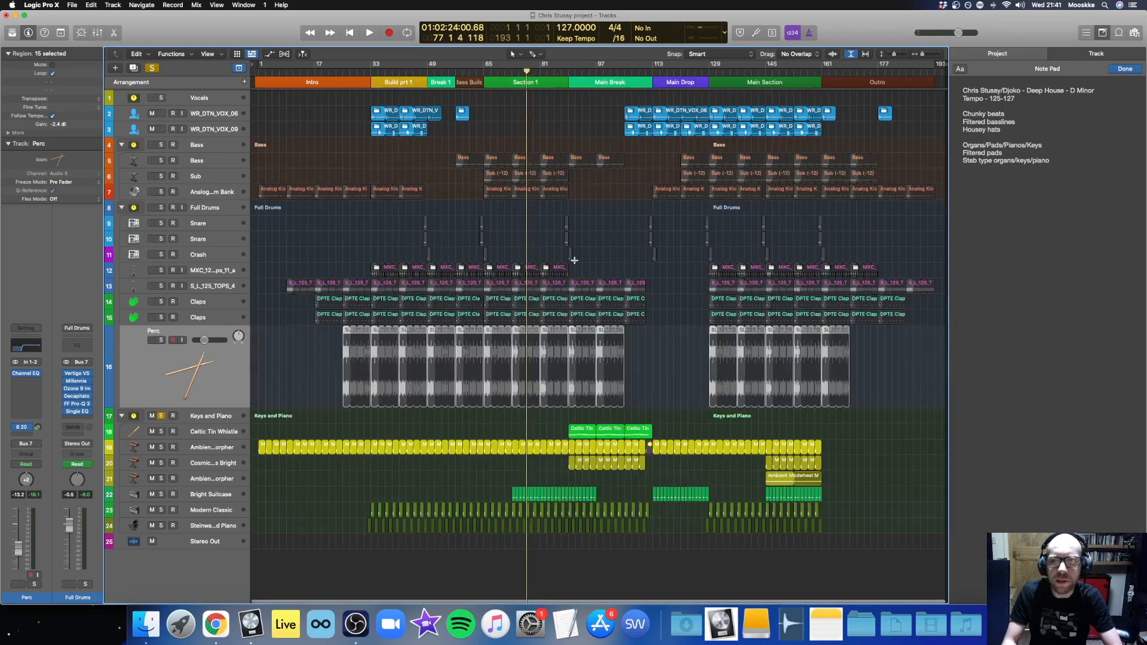
Solo the Ambient Modwheel Morpher track at the start of the Keys and Piano stack and audition it from the song's beginning.
click(218, 448)
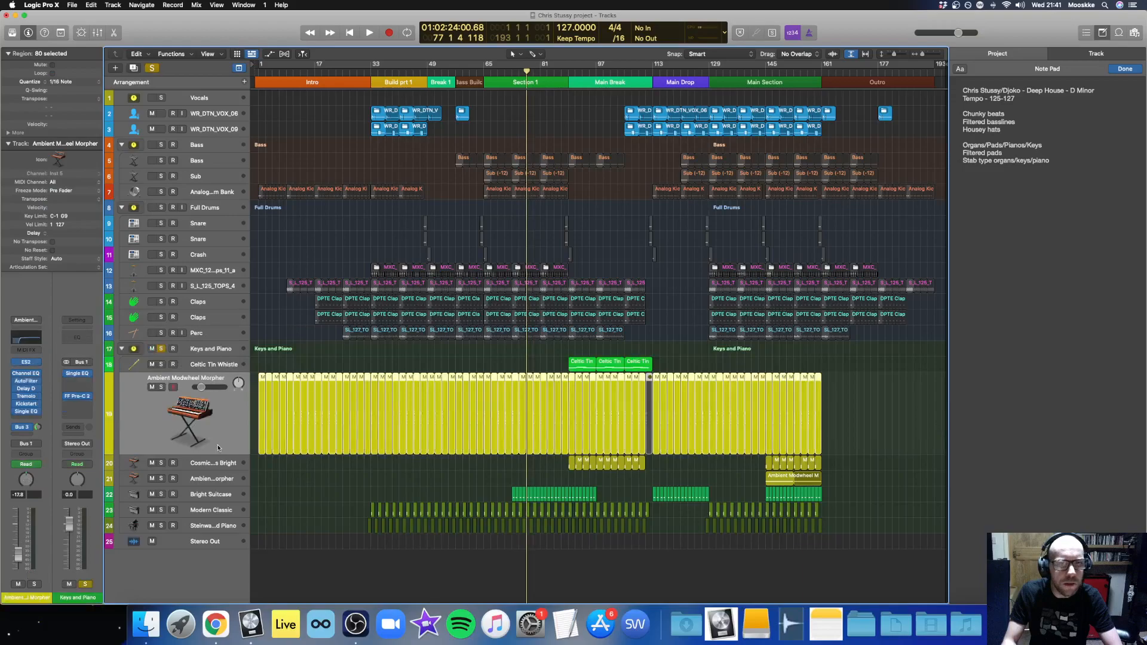
click(853, 388)
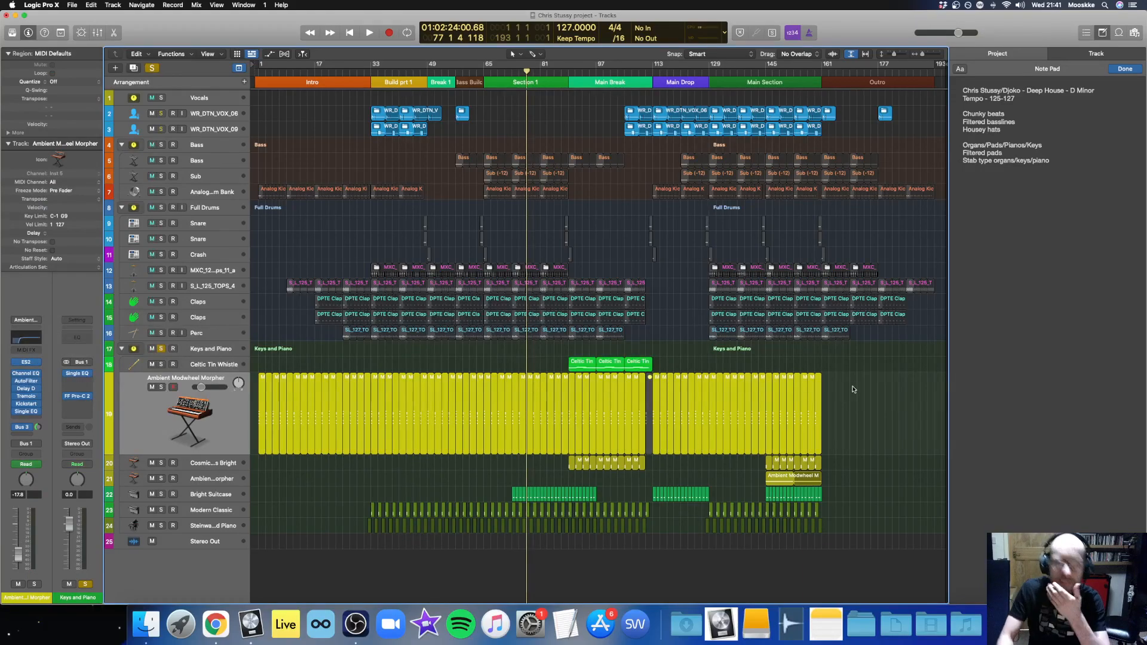
click(161, 387)
click(162, 349)
key(Return)
key(space)
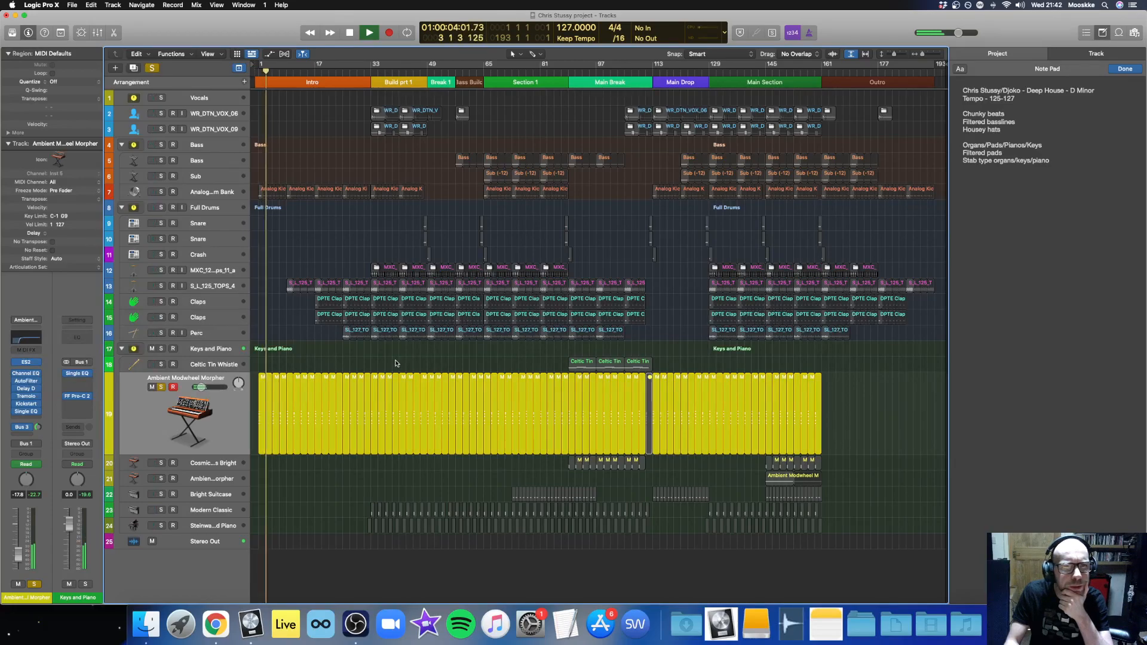
key(space)
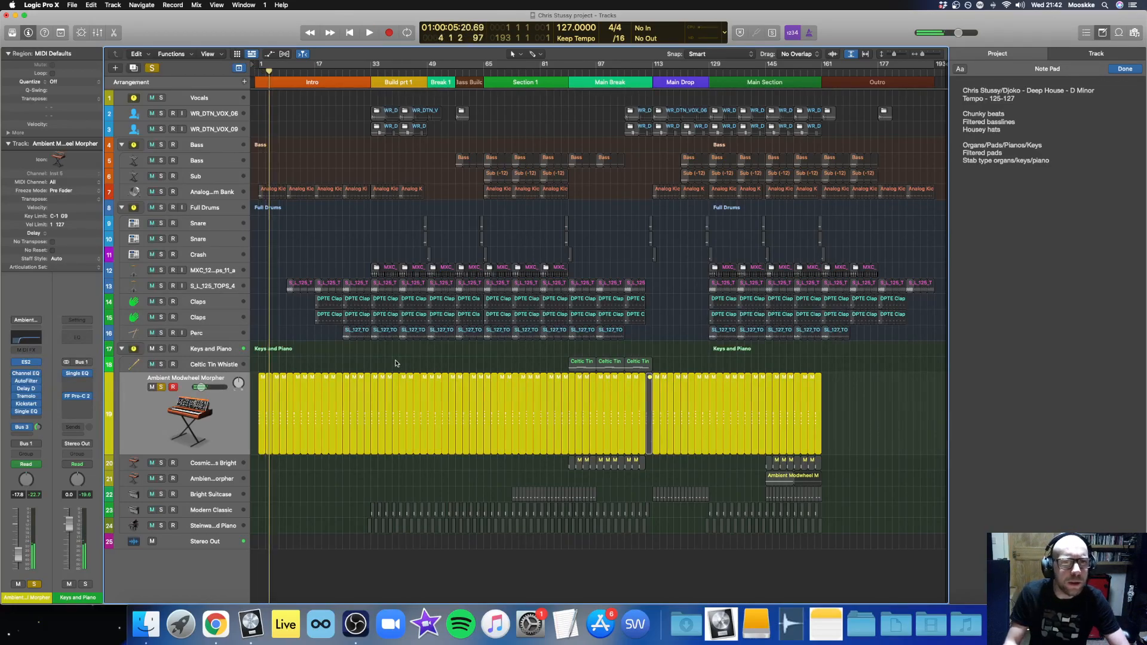
Play the Ambient Modwheel Morpher track from bar 39 and examine its filter frequency automation across the arrangement.
double_click(392, 71)
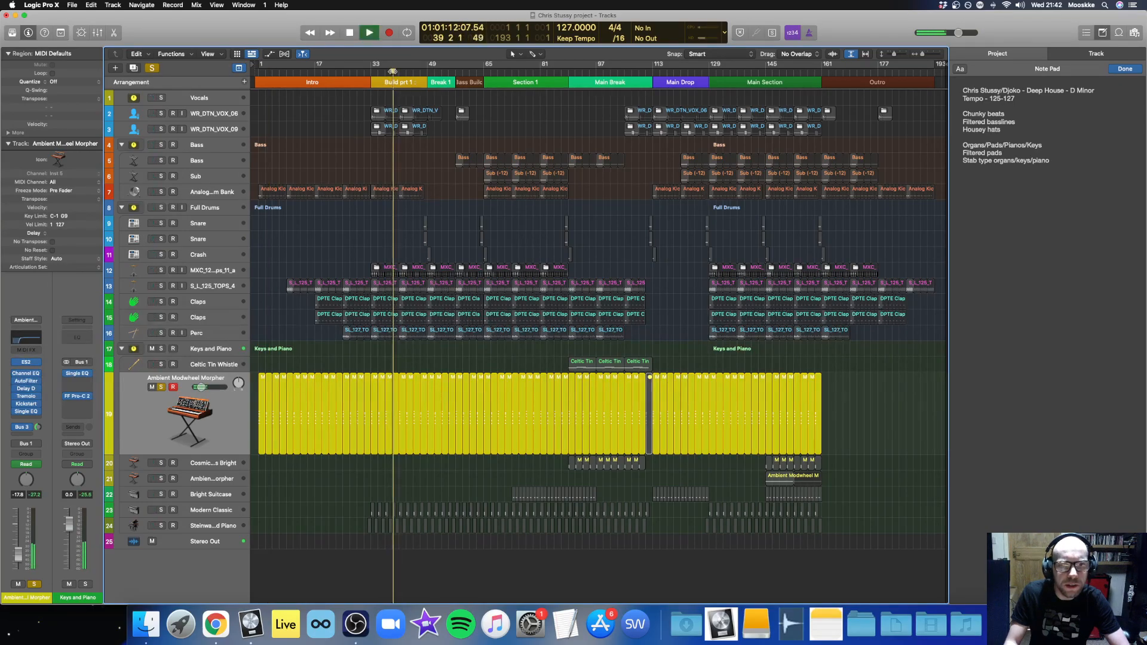
key(a)
scroll(397, 432, down, 10)
scroll(398, 432, down, 2)
key(space)
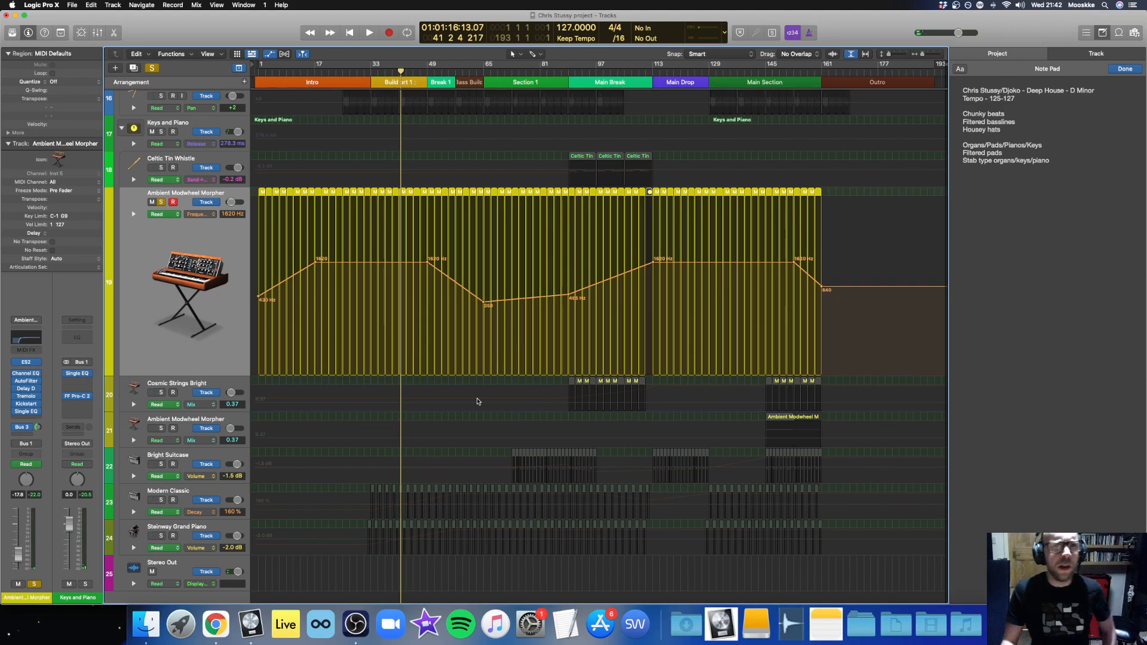
scroll(477, 400, down, 2)
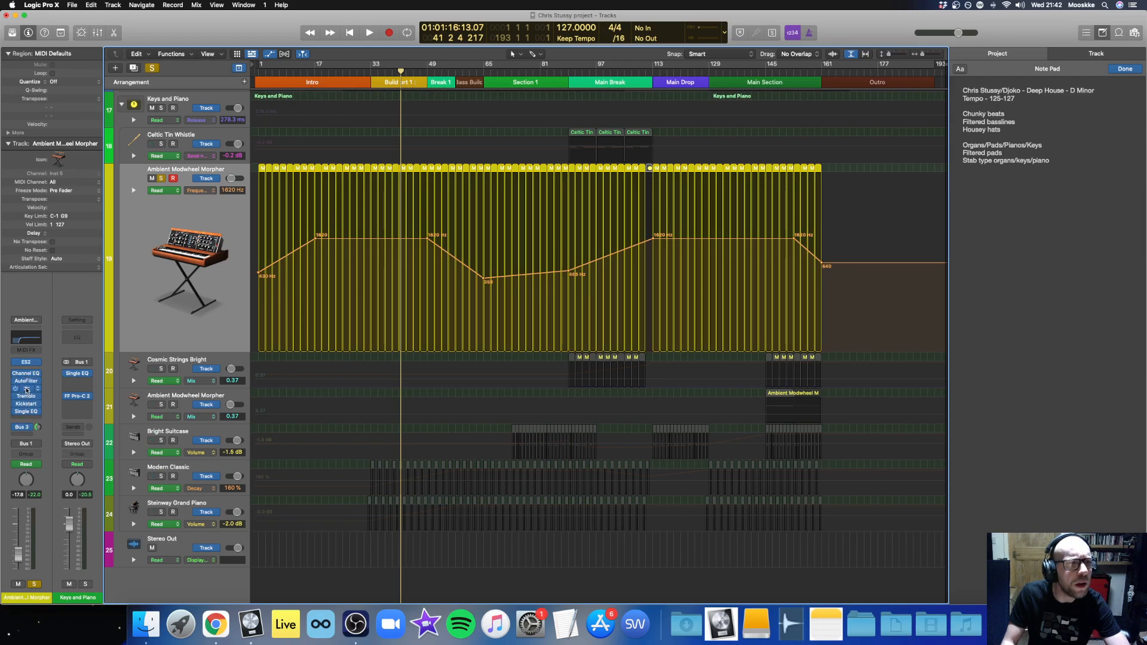
Inspect the Delay Designer and Tremolo plug-in settings on the Ambient Modwheel Morpher track.
click(26, 388)
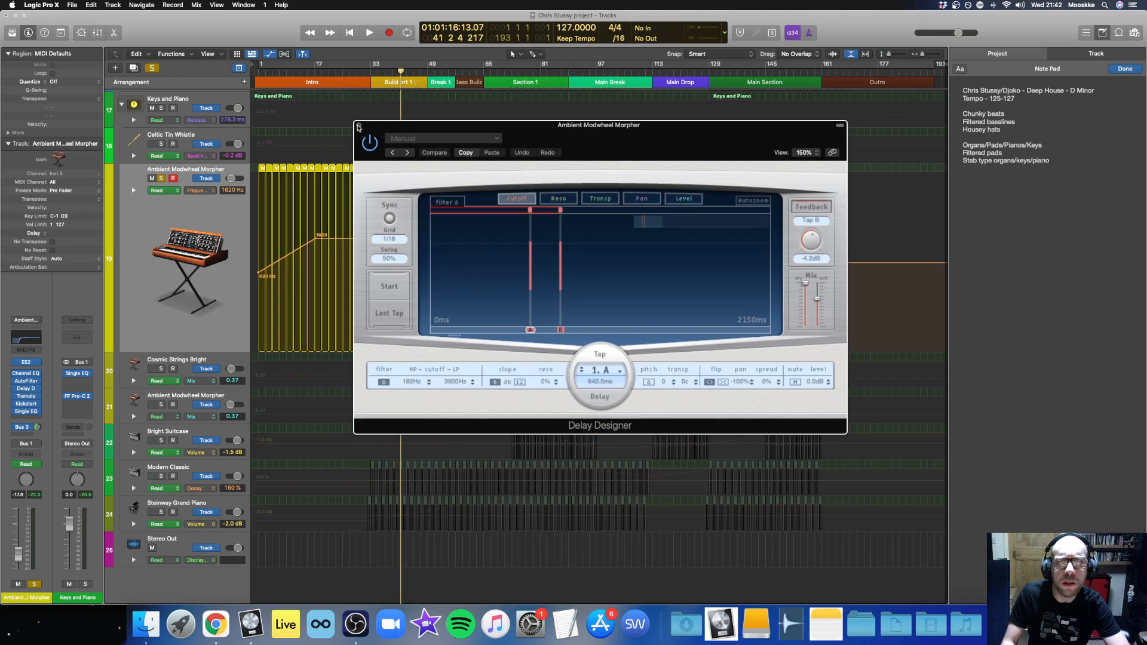
click(359, 126)
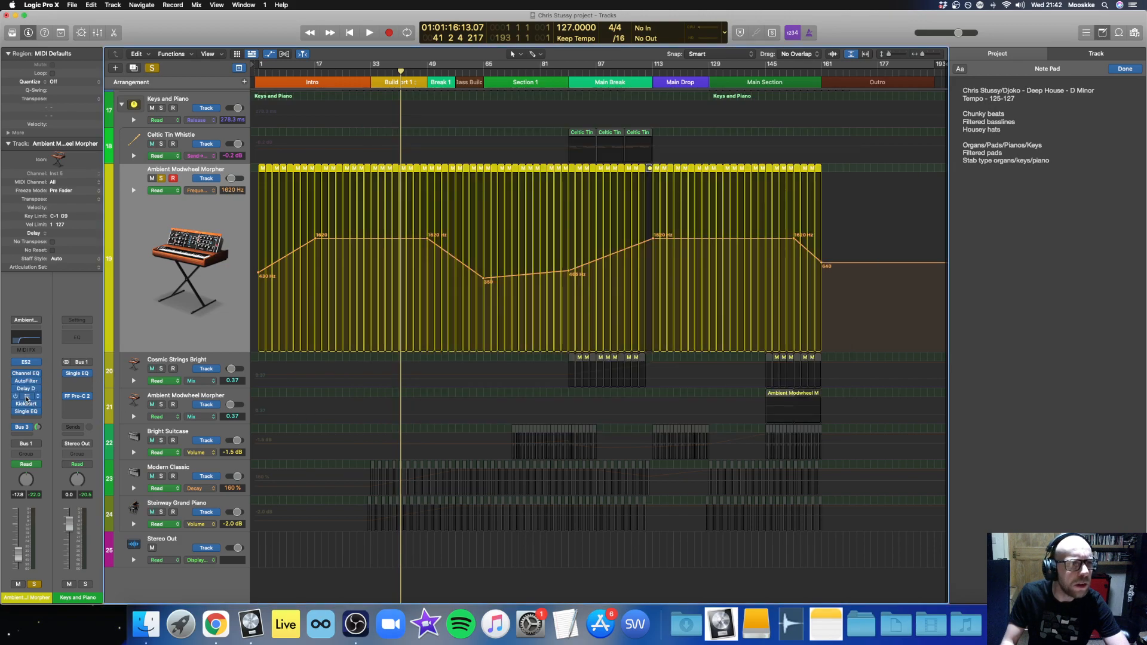
click(26, 397)
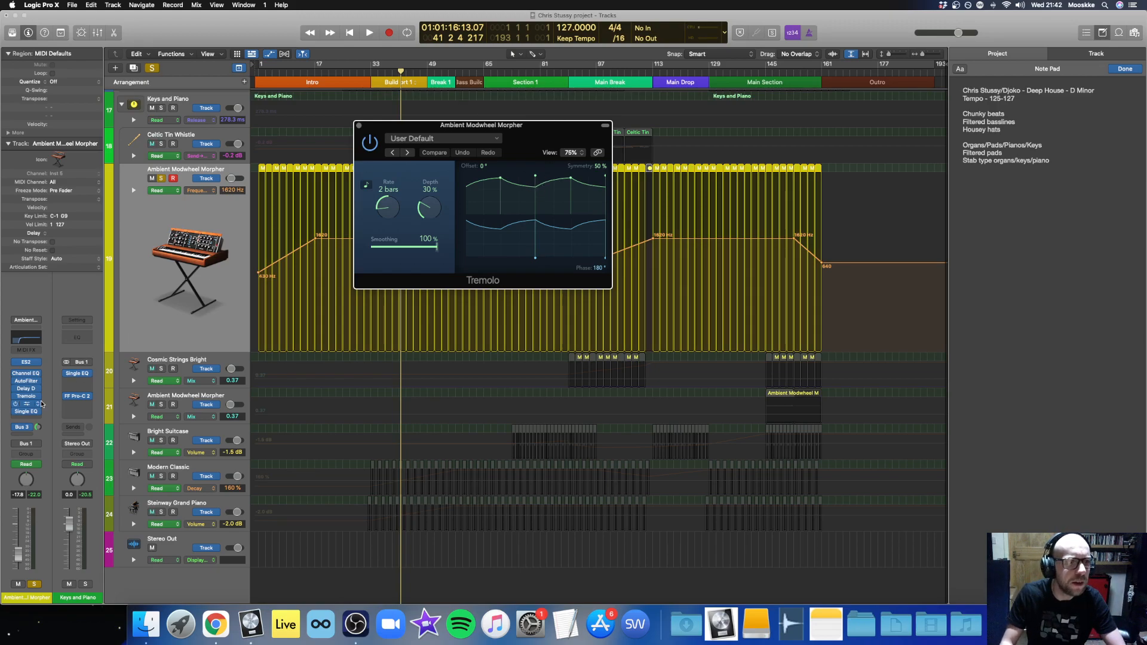
Inspect the Space Designer reverb on the track's Bus 3 send and close the open plug-in windows.
click(25, 431)
click(31, 443)
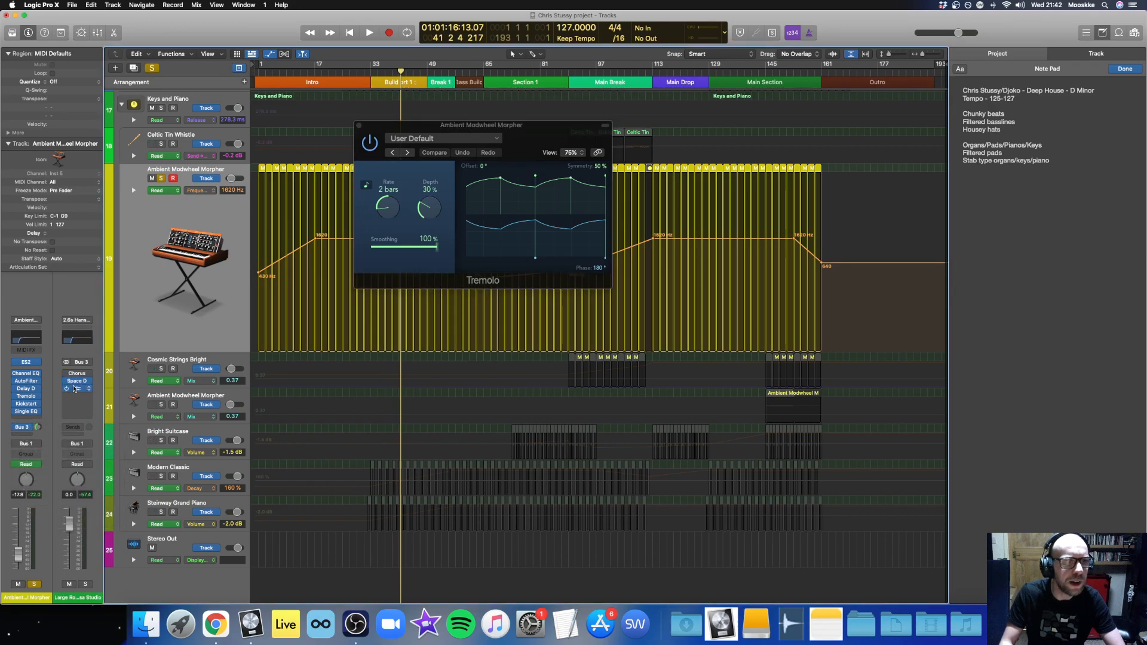
click(77, 380)
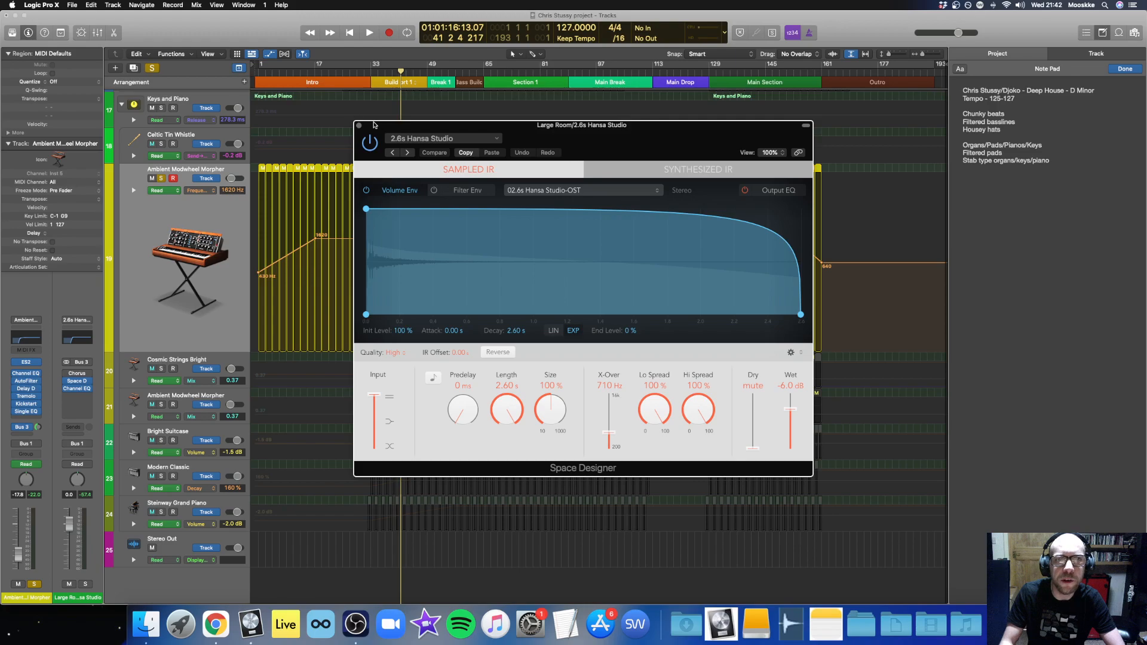
click(360, 126)
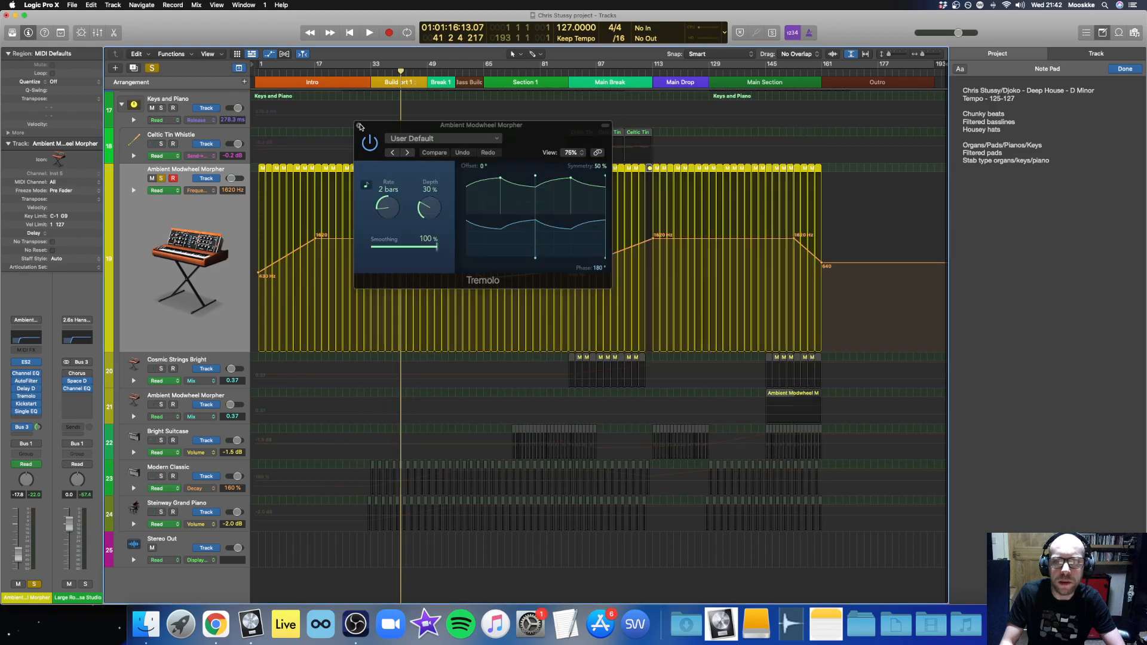
click(360, 127)
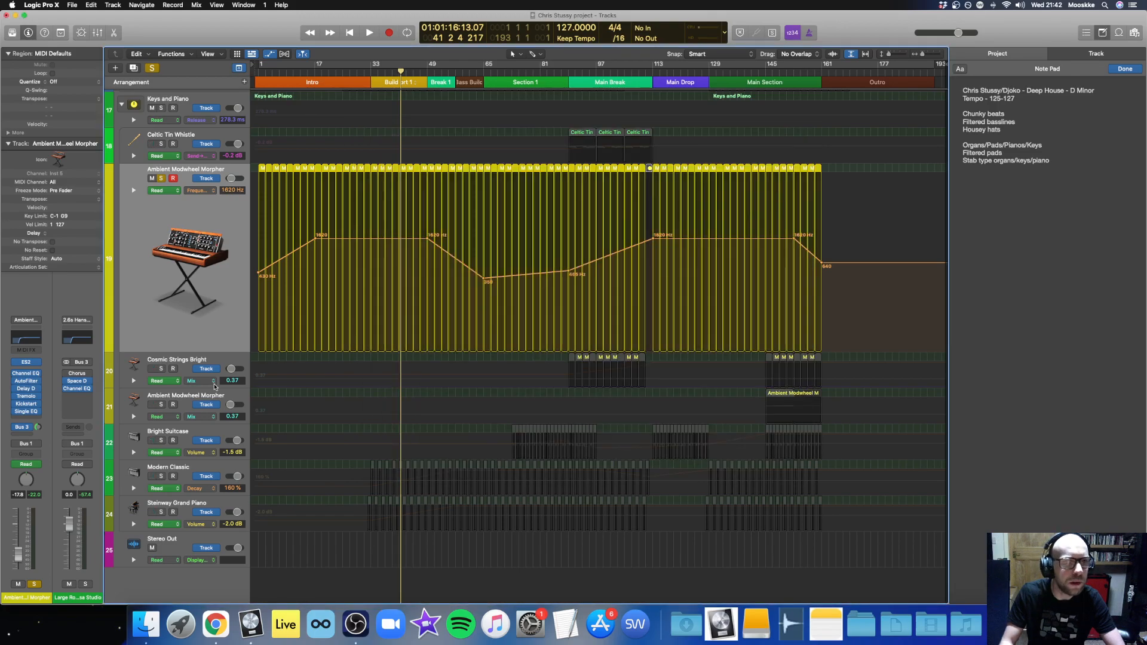
Add Modern Classic and Steinway Grand Piano to the solo, select the Steinway track and hide the automation.
click(161, 476)
click(161, 512)
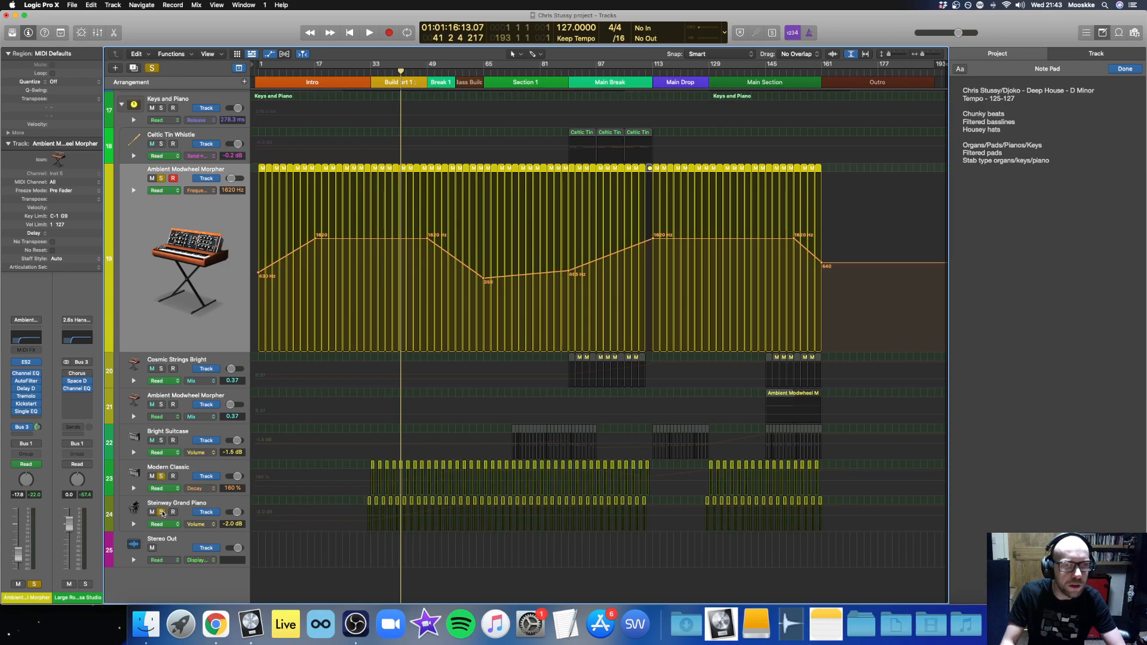
click(185, 476)
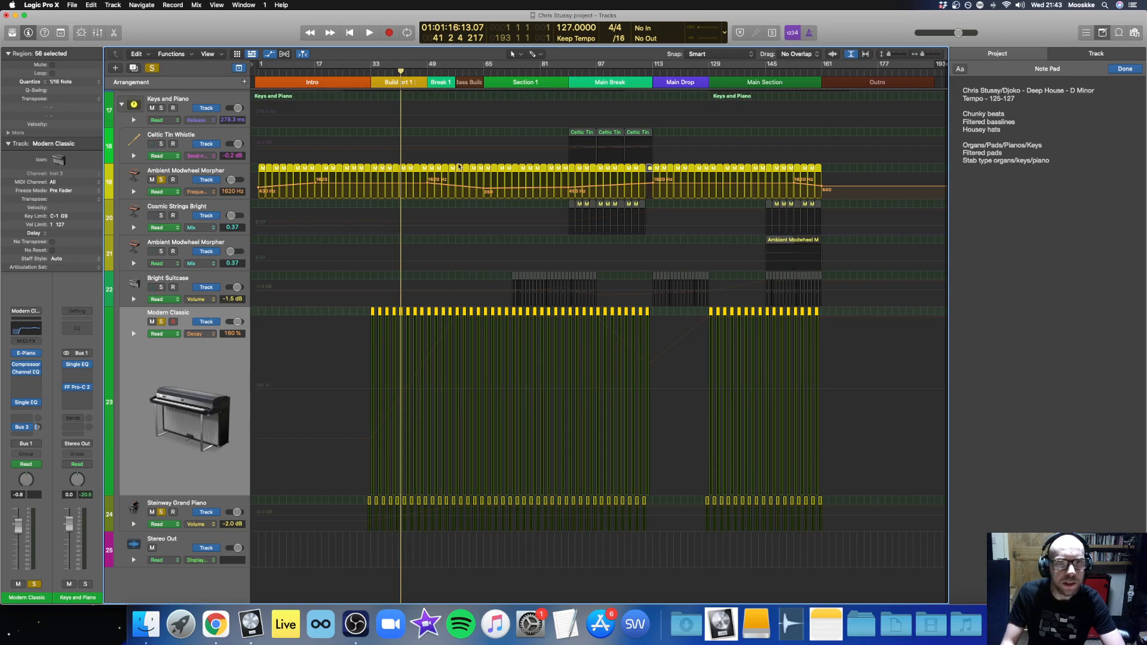
click(203, 507)
key(a)
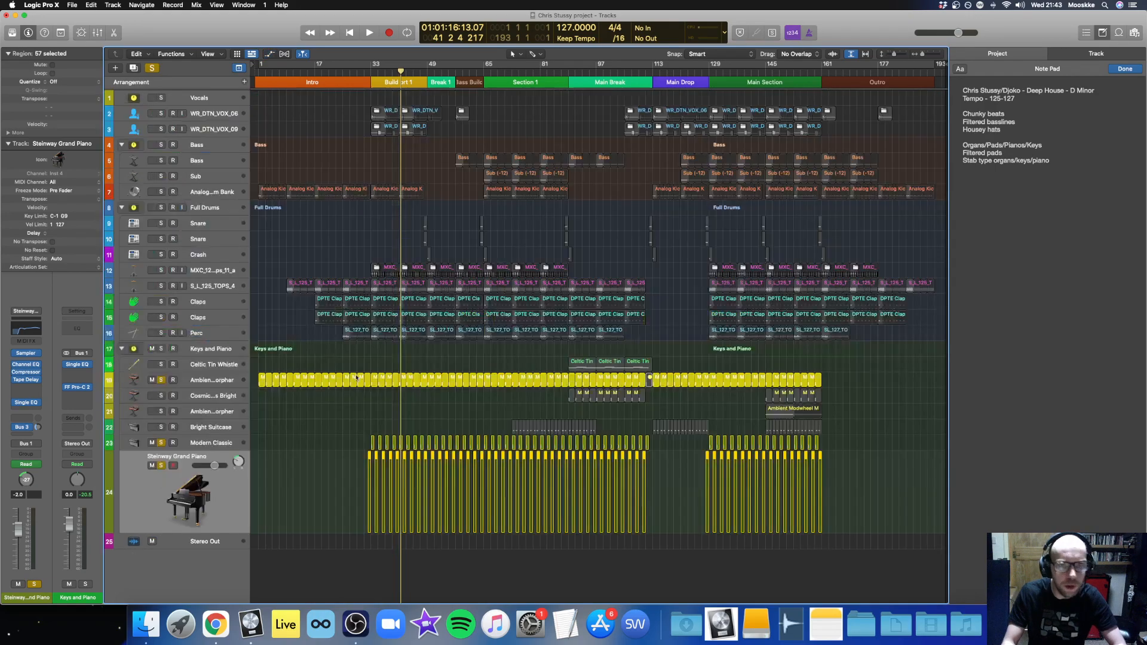
Examine the notes of the Steinway Grand Piano region at bar 40 in the Piano Roll and close the editor.
click(327, 456)
scroll(367, 464, up, 1)
scroll(367, 465, up, 5)
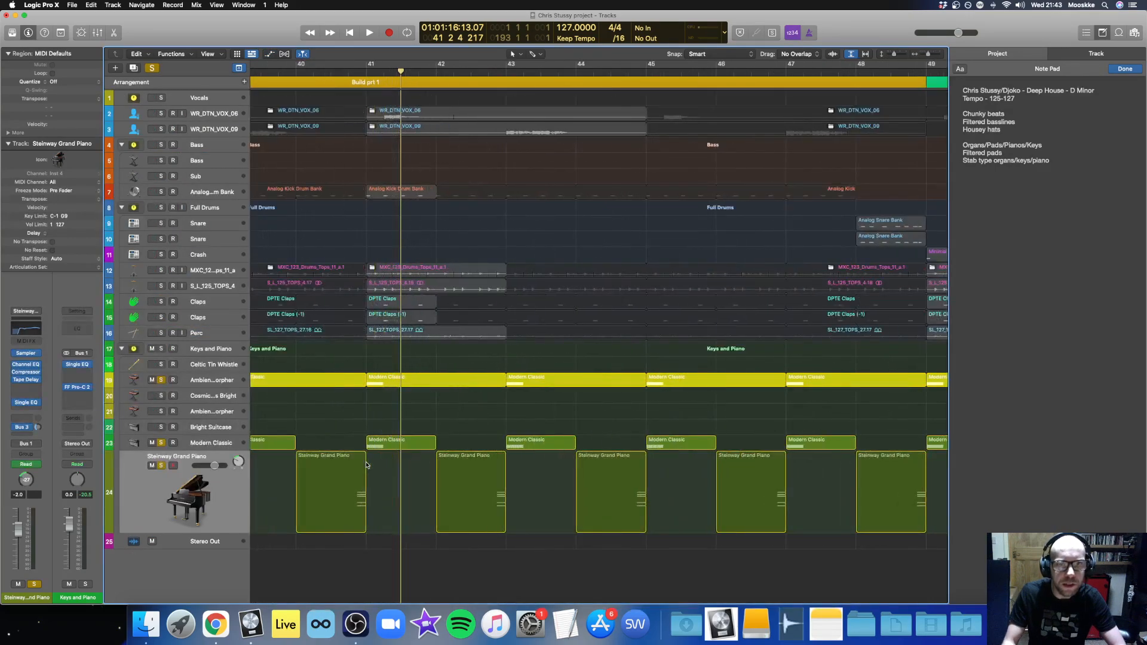
double_click(348, 467)
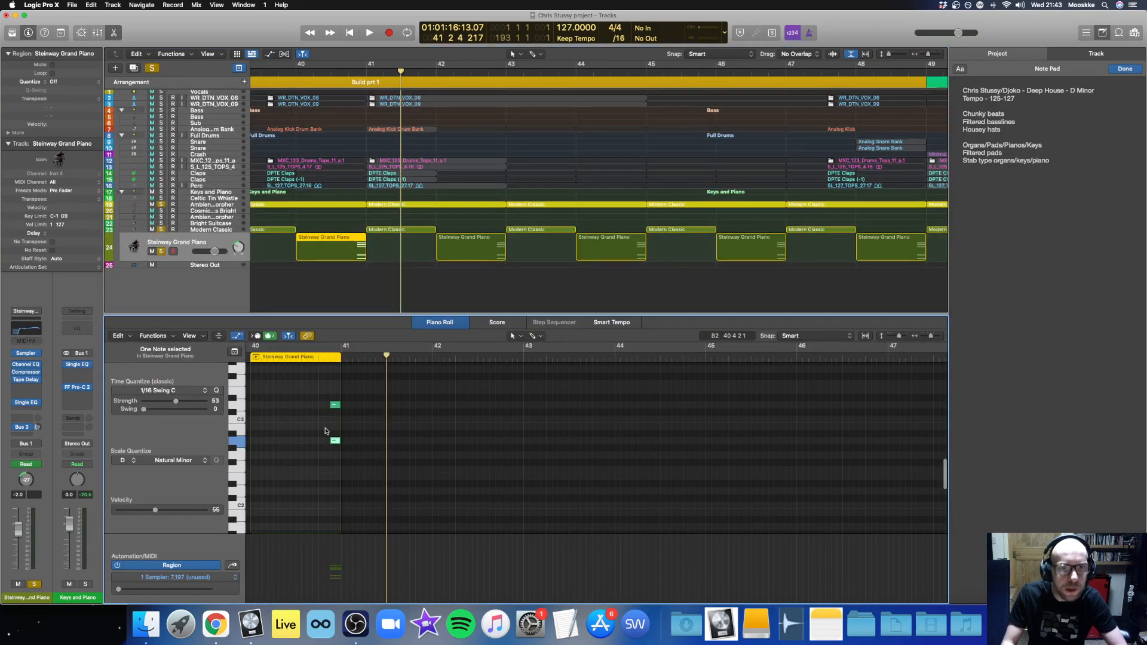
scroll(325, 430, up, 1)
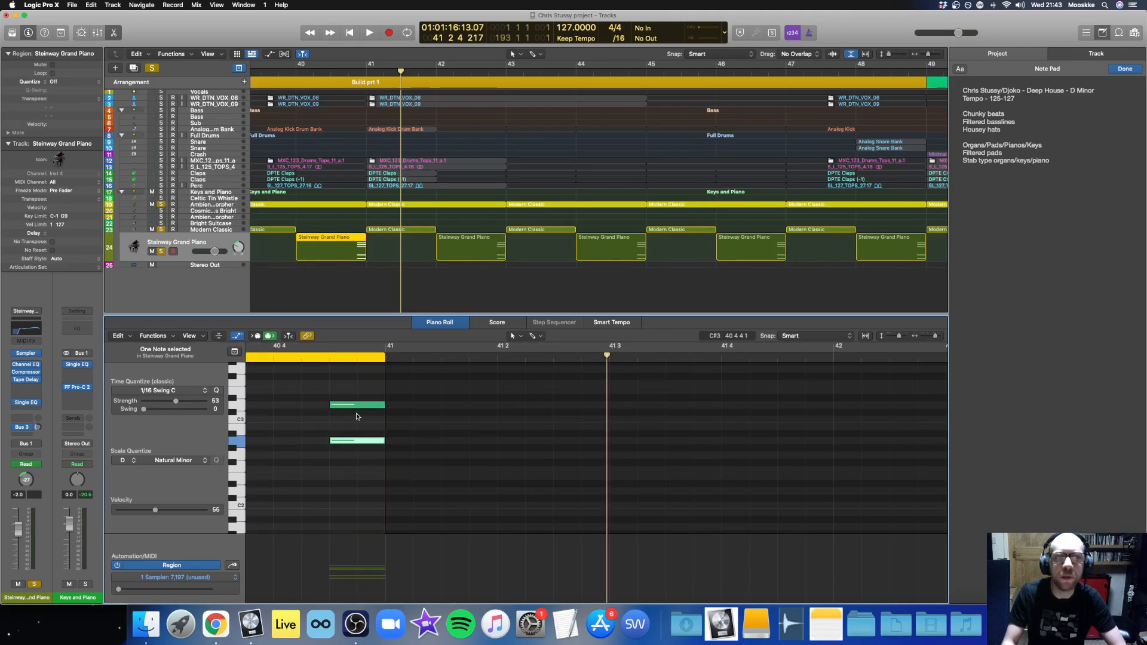
scroll(352, 408, left, 3)
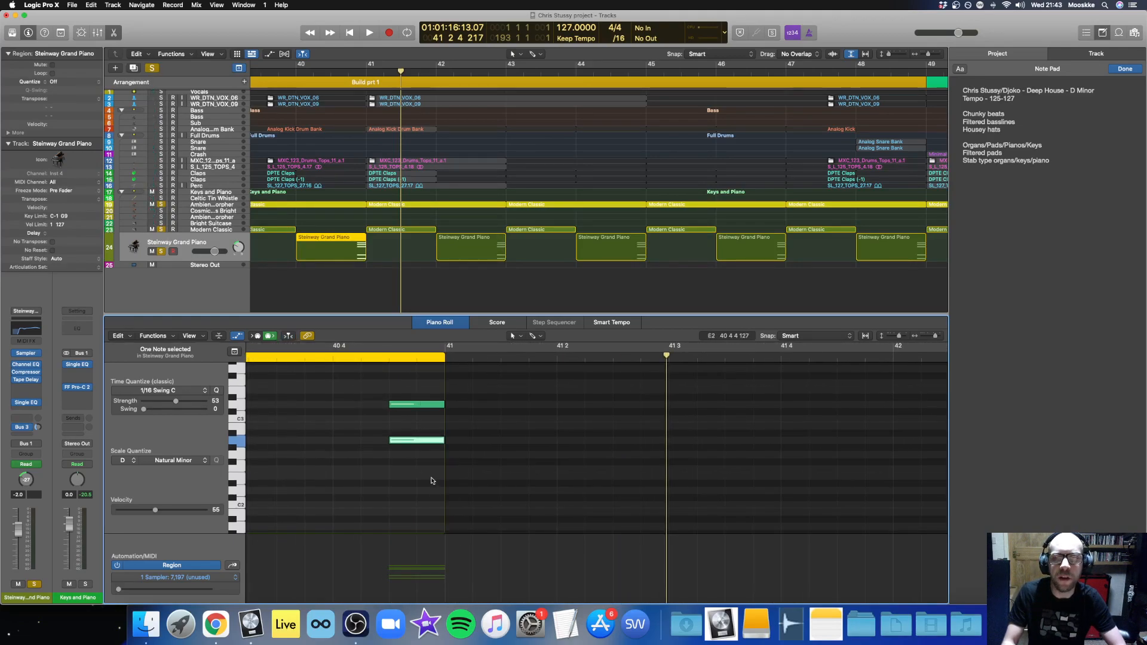
key(e)
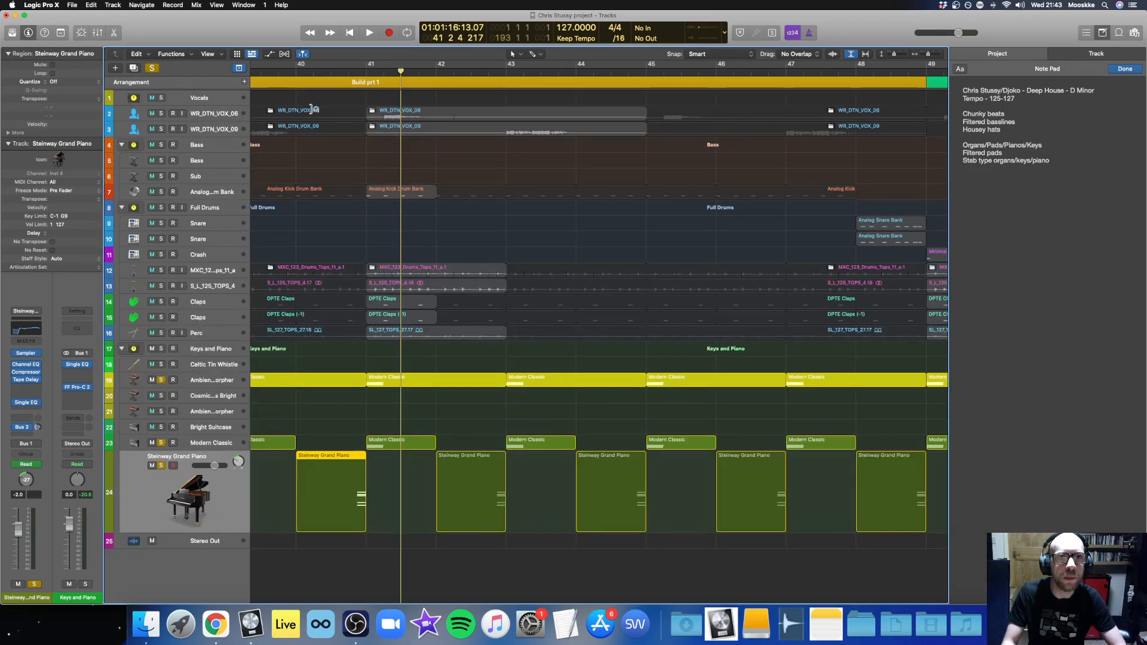
Audition the soloed Ambient Modwheel Morpher, Modern Classic and Steinway Grand Piano tracks together from bar 40.
click(322, 72)
key(space)
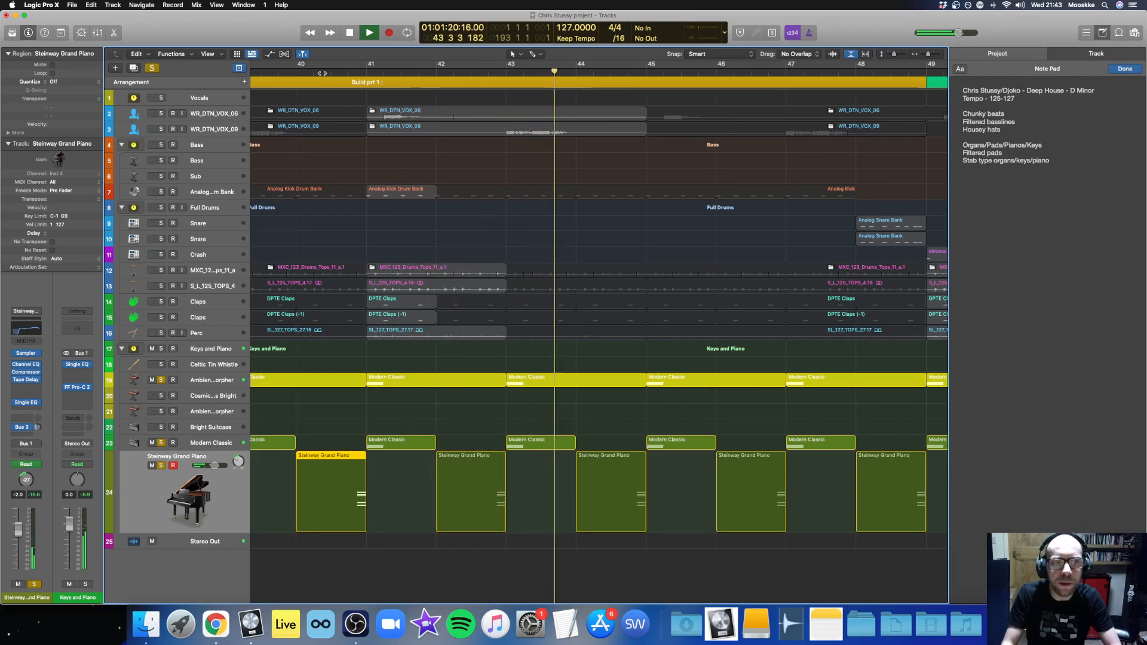
key(super+Left)
key(super+Left)
key(super+Left)
key(super+Left)
key(super+Left)
key(super+Left)
key(super+Left)
key(super+Left)
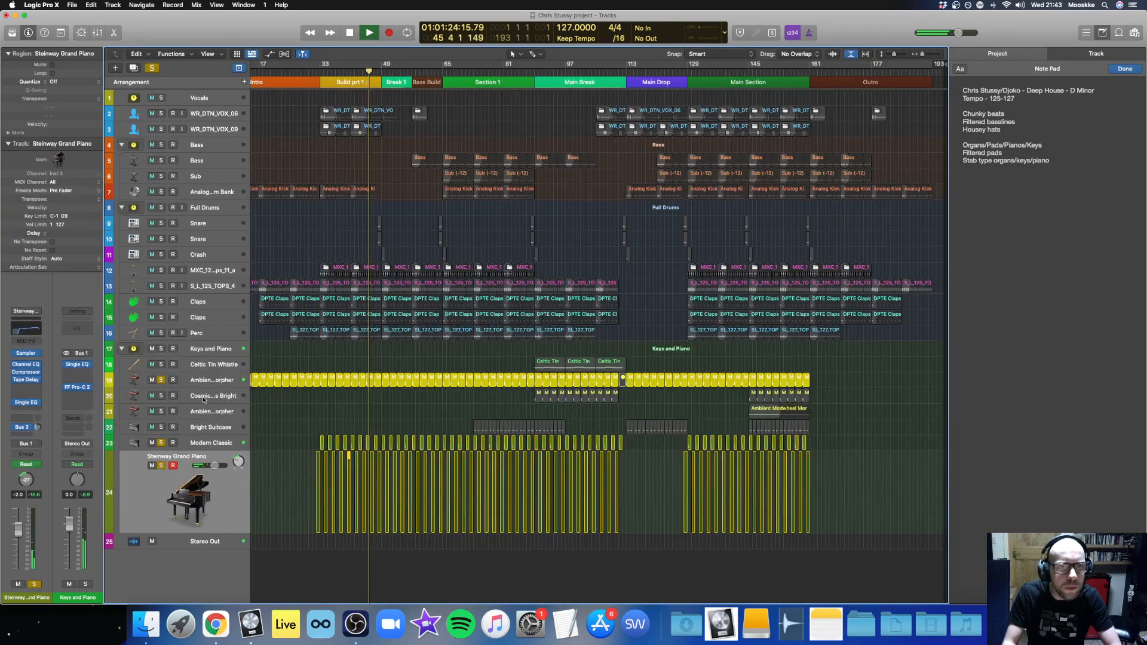
Add the Bright Suitcase track to the solo, leaving Cosmic Strings Bright unsoloed, and select the Modern Classic track.
click(161, 396)
click(161, 396)
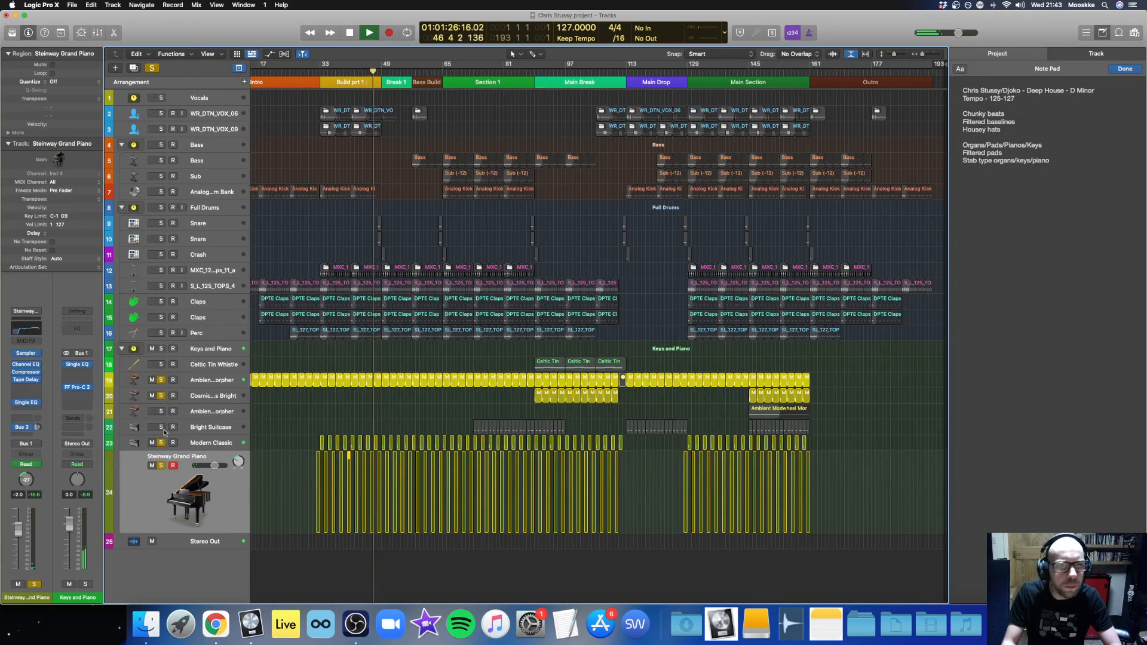
click(161, 427)
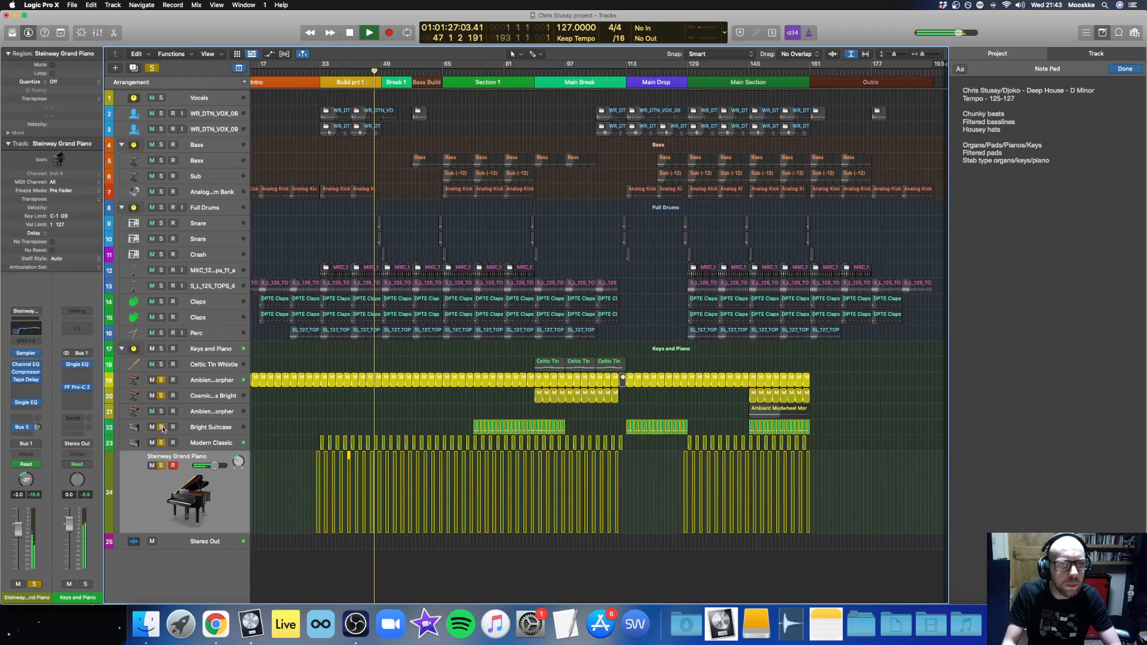
click(210, 427)
click(219, 511)
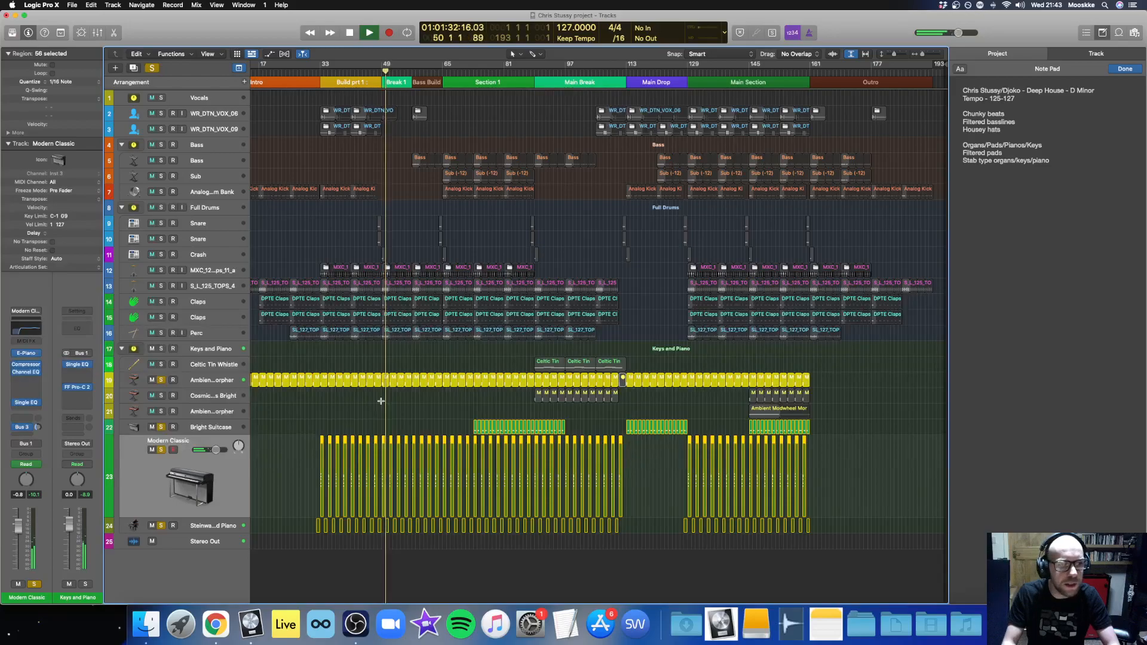
Examine the Single EQ frequency automation on the Modern Classic track, hide the automation and stop playback.
key(a)
scroll(381, 401, down, 10)
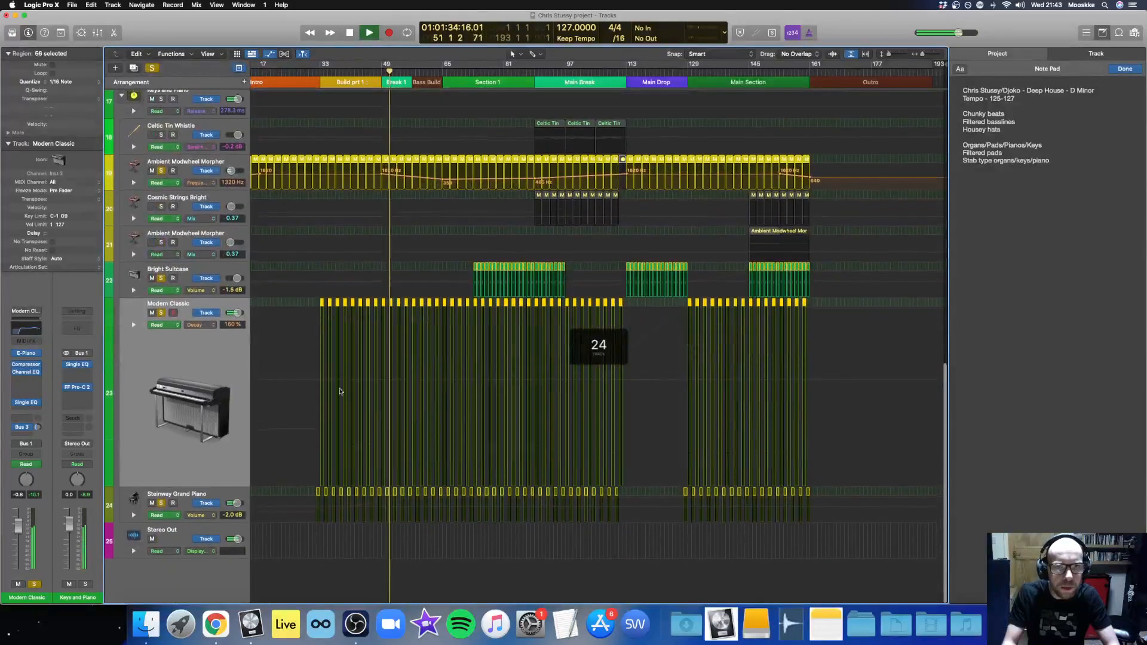
click(135, 326)
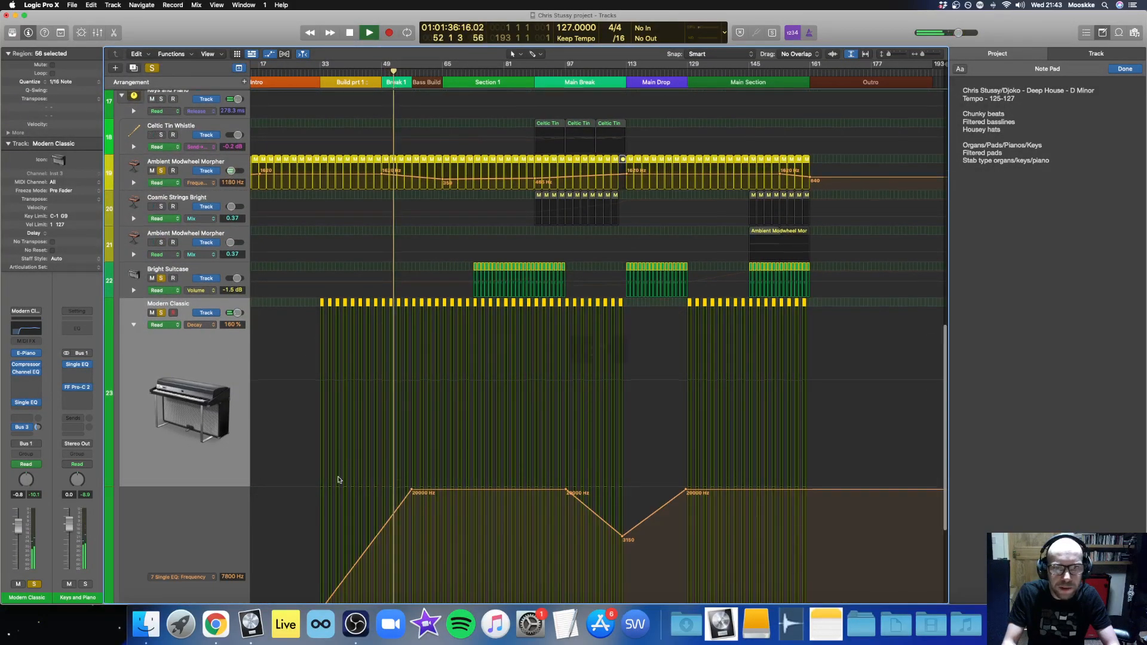
scroll(335, 478, down, 5)
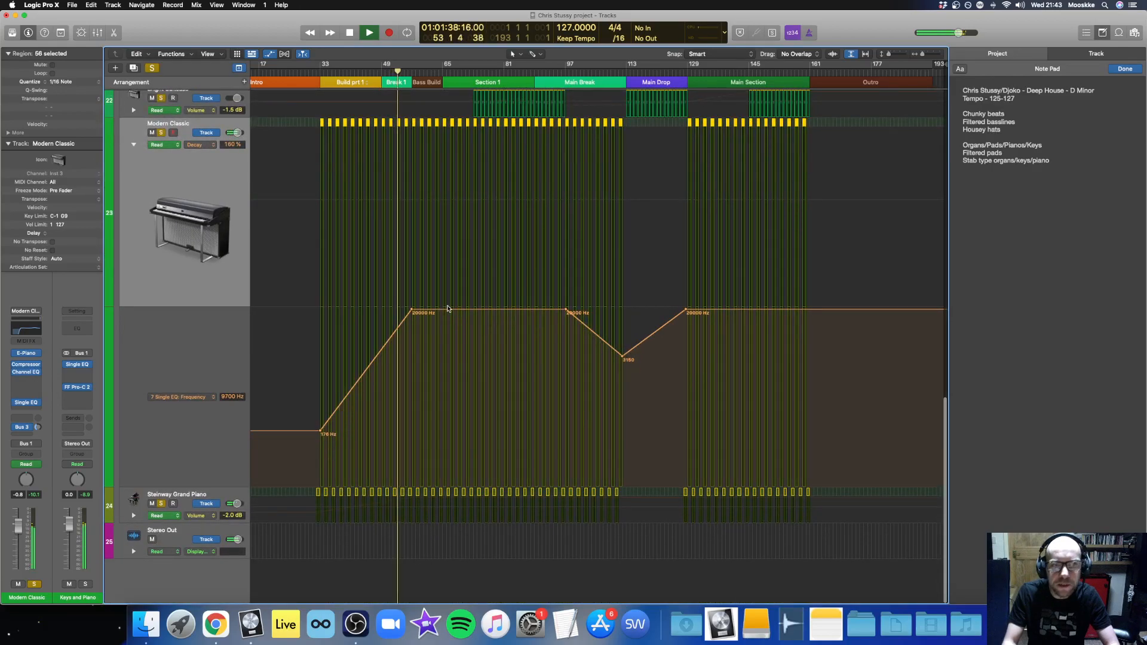
key(a)
click(415, 427)
key(space)
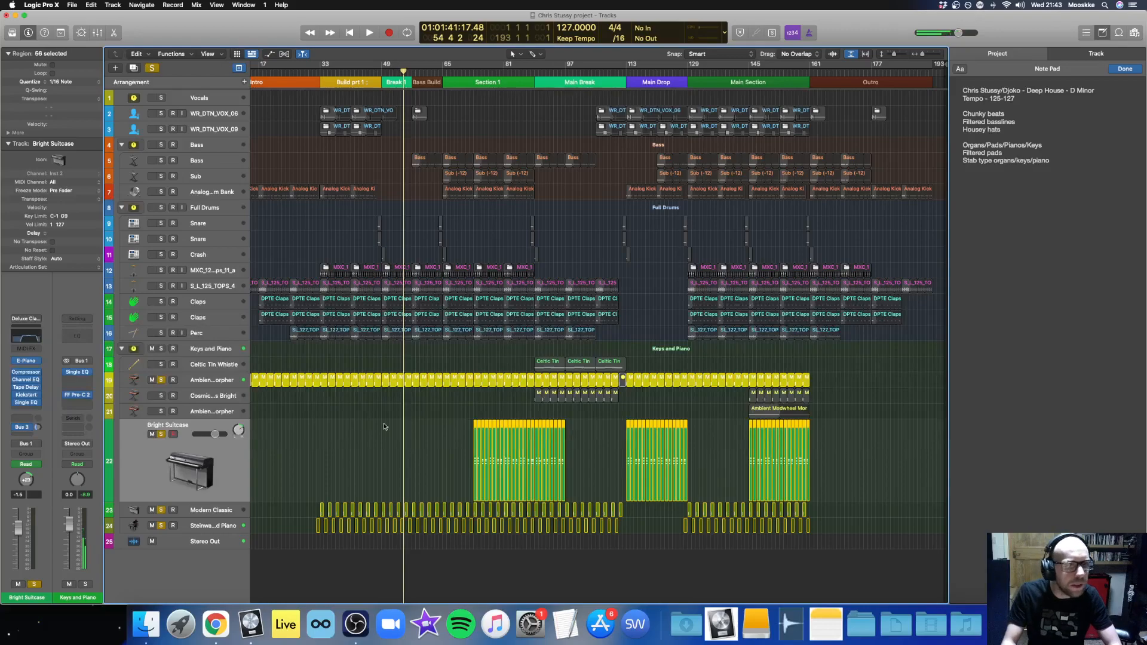
Audition the Bright Suitcase track with the other soloed keys from bar 72 and stop playback.
click(468, 443)
click(473, 73)
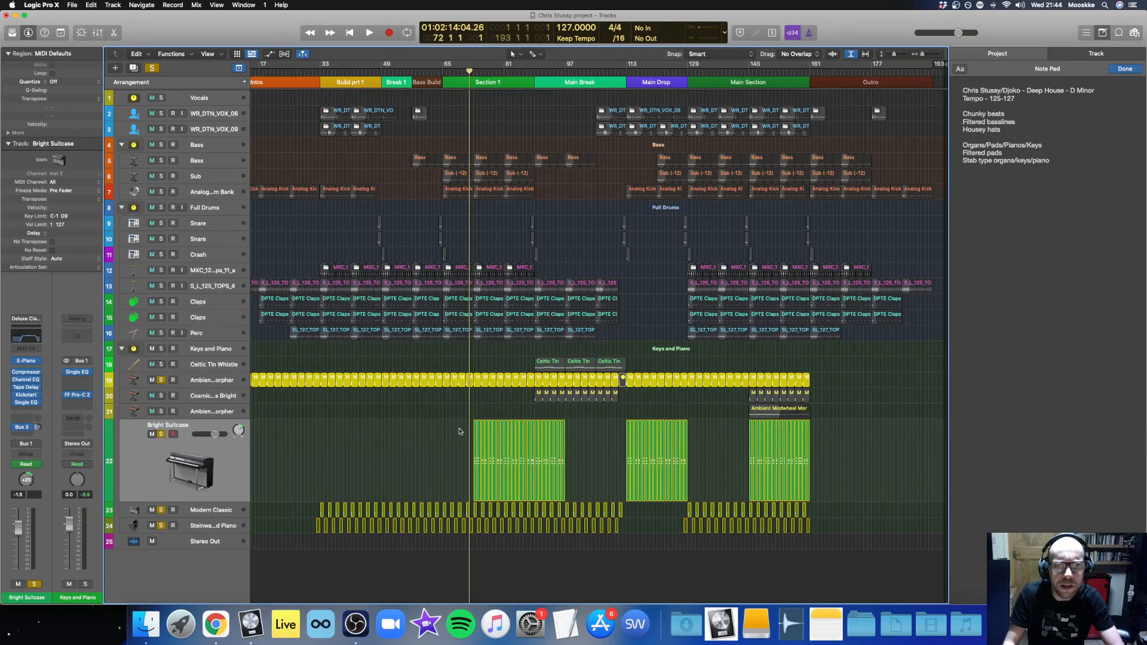
key(space)
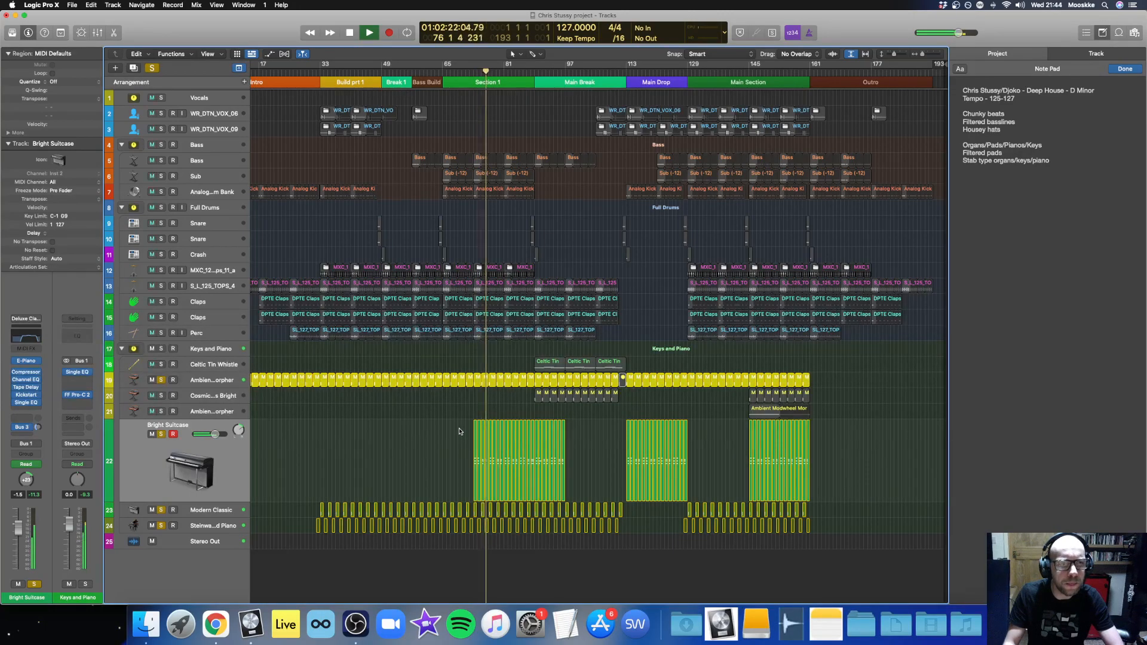
key(space)
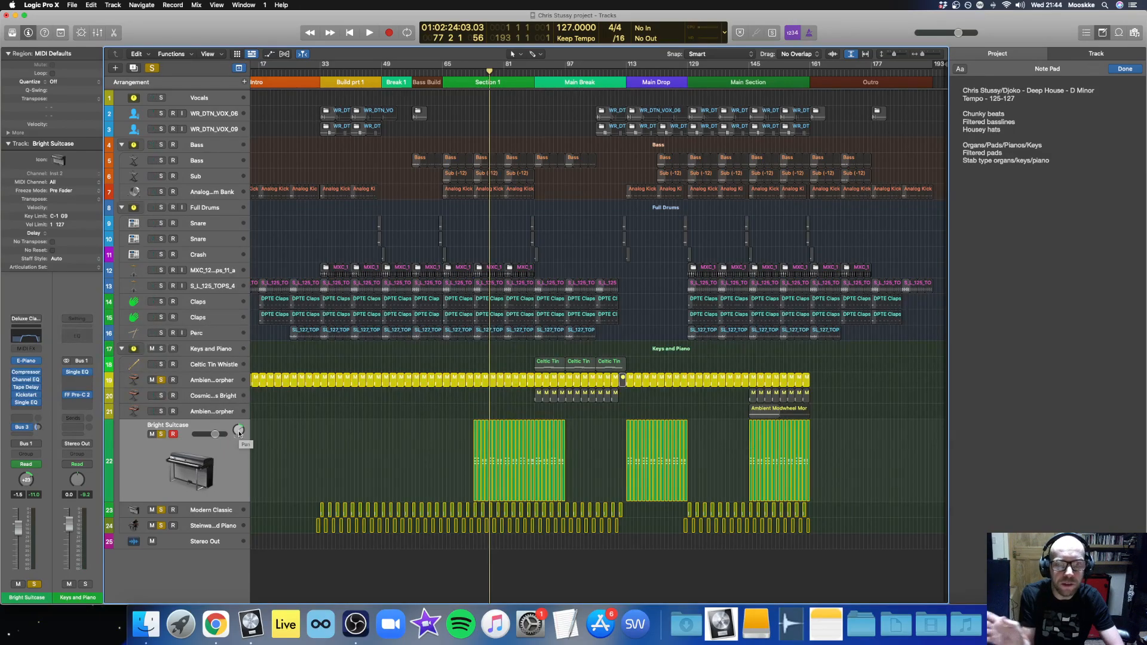
Select the Celtic Tin Whistle track and add it to the soloed keys tracks.
scroll(239, 434, up, 5)
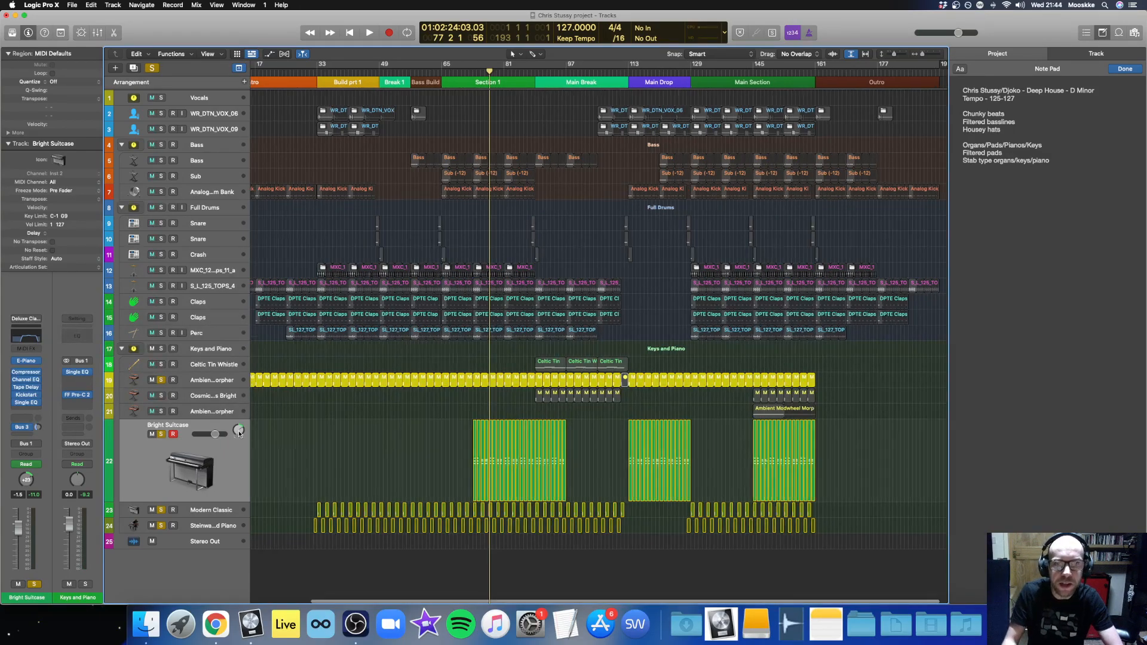
scroll(239, 434, right, 5)
key(super+Left)
key(super+Left)
key(super+Left)
key(super+Left)
key(super+Left)
key(super+Left)
key(super+Left)
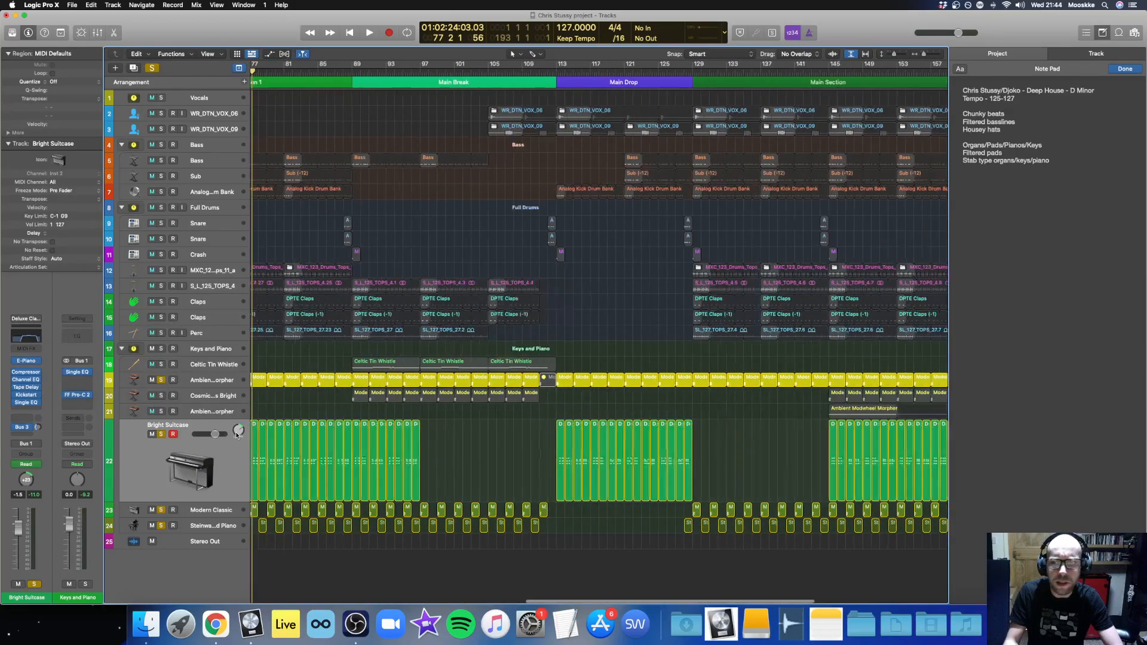
click(233, 366)
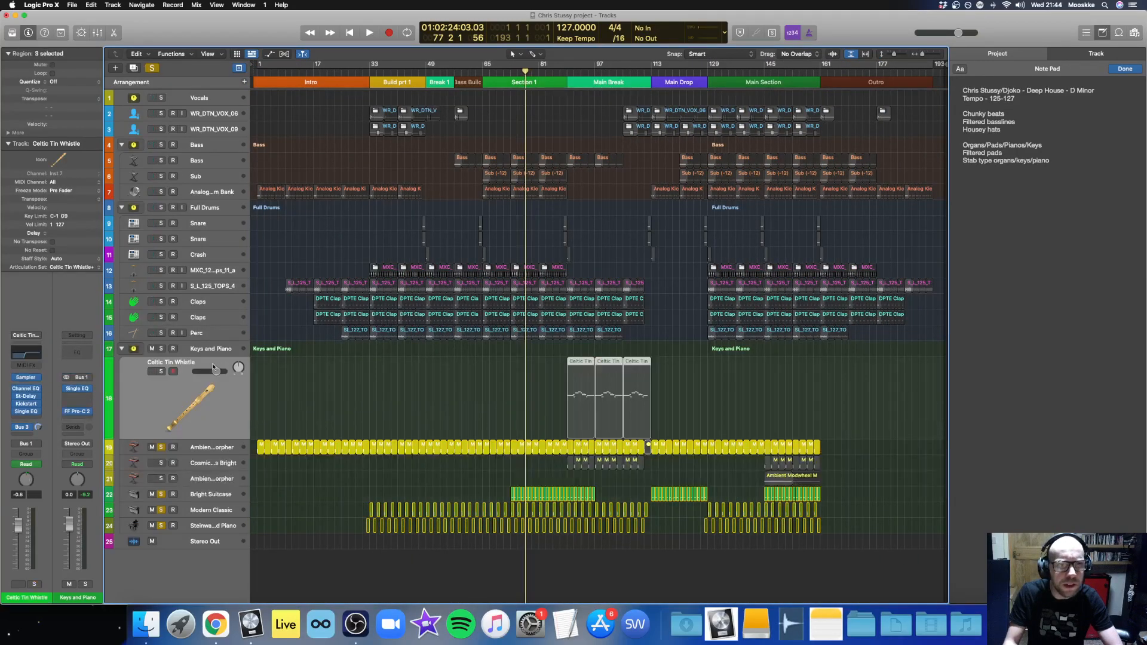
click(160, 371)
click(552, 365)
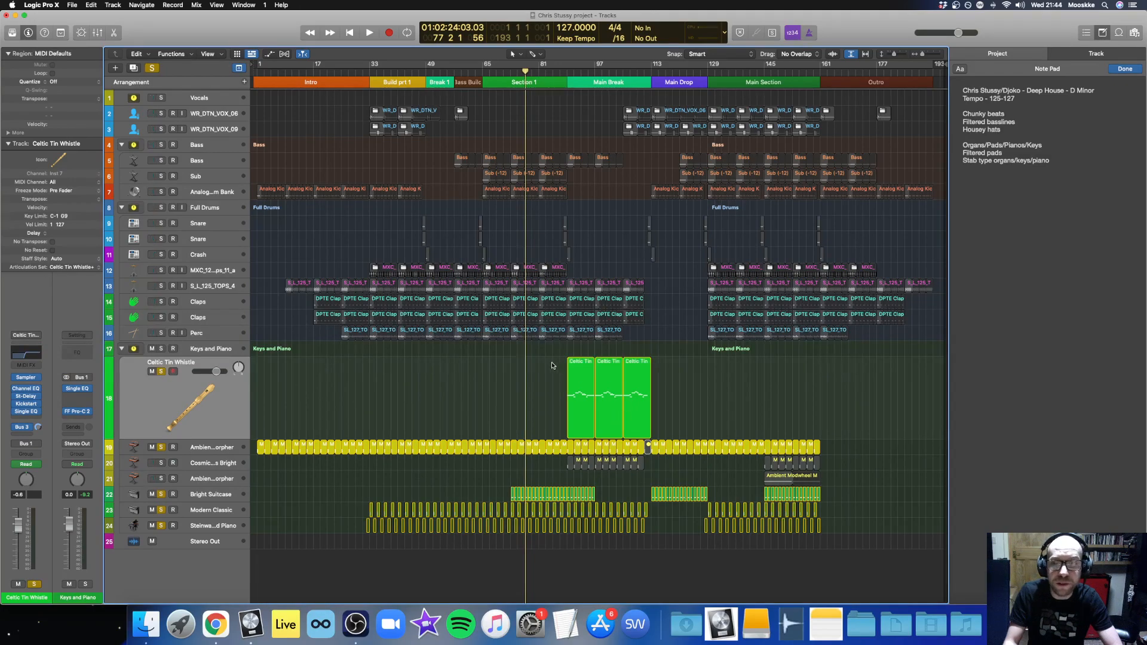
Audition the Celtic Tin Whistle with the other soloed keys in the Main Break from bar 96.
click(566, 73)
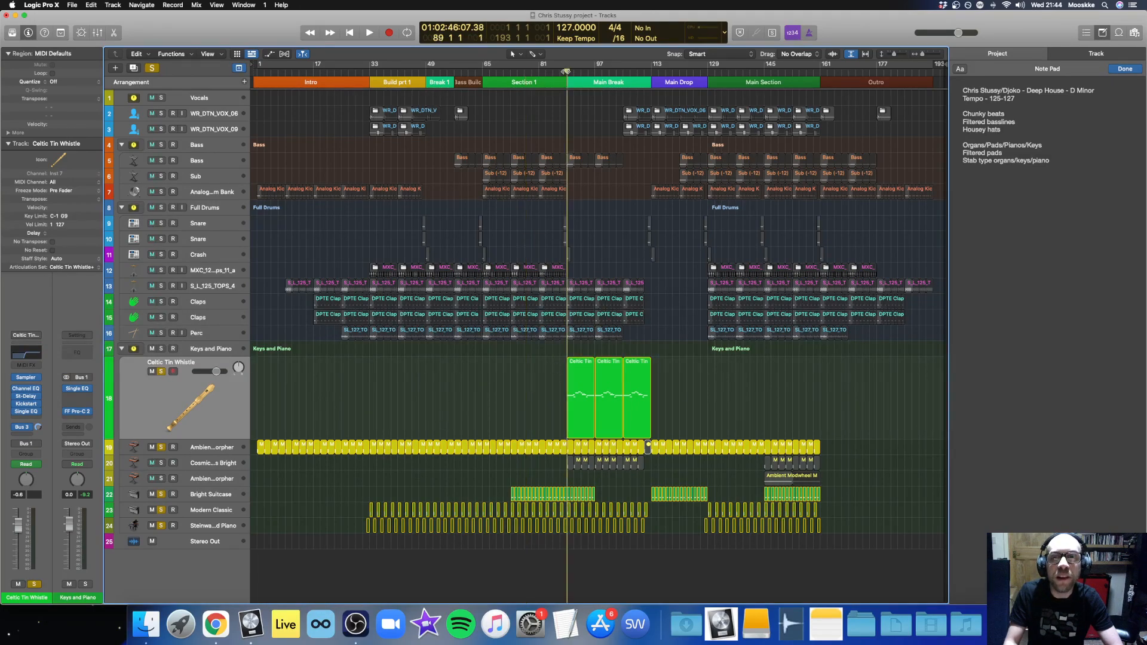
click(590, 72)
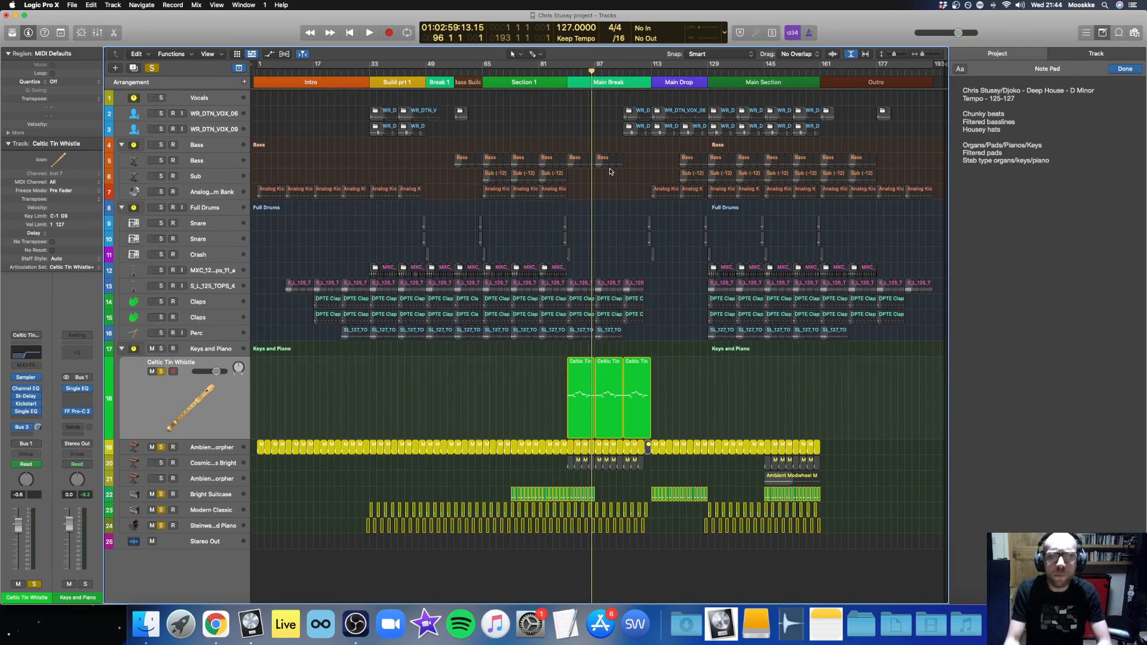
key(space)
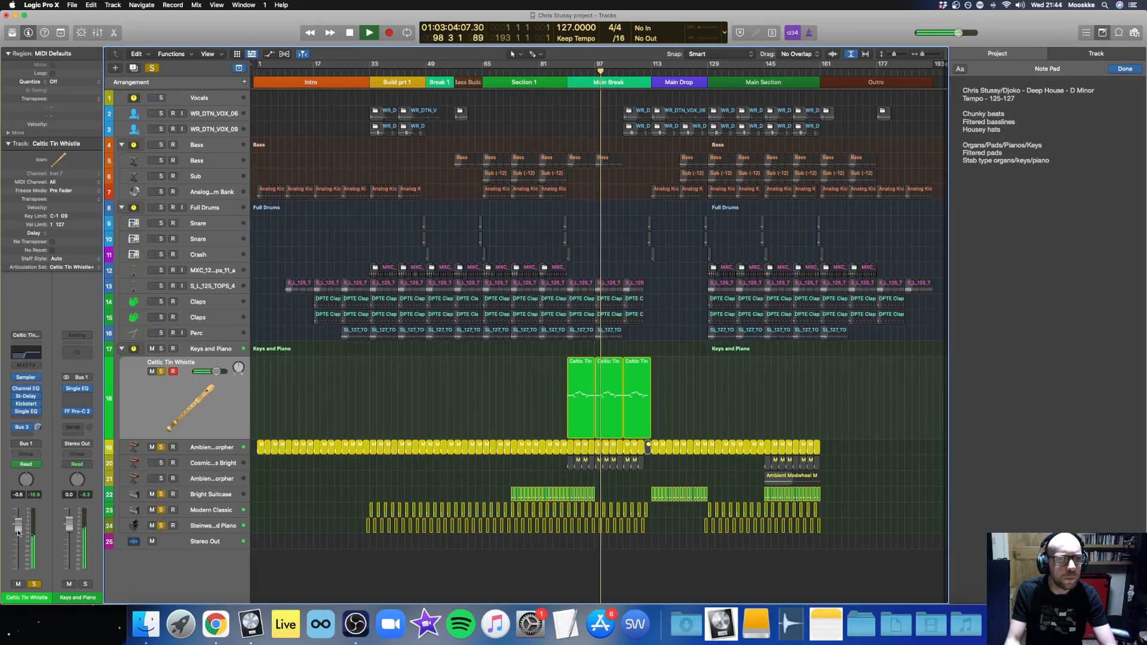
drag(17, 530, 18, 531)
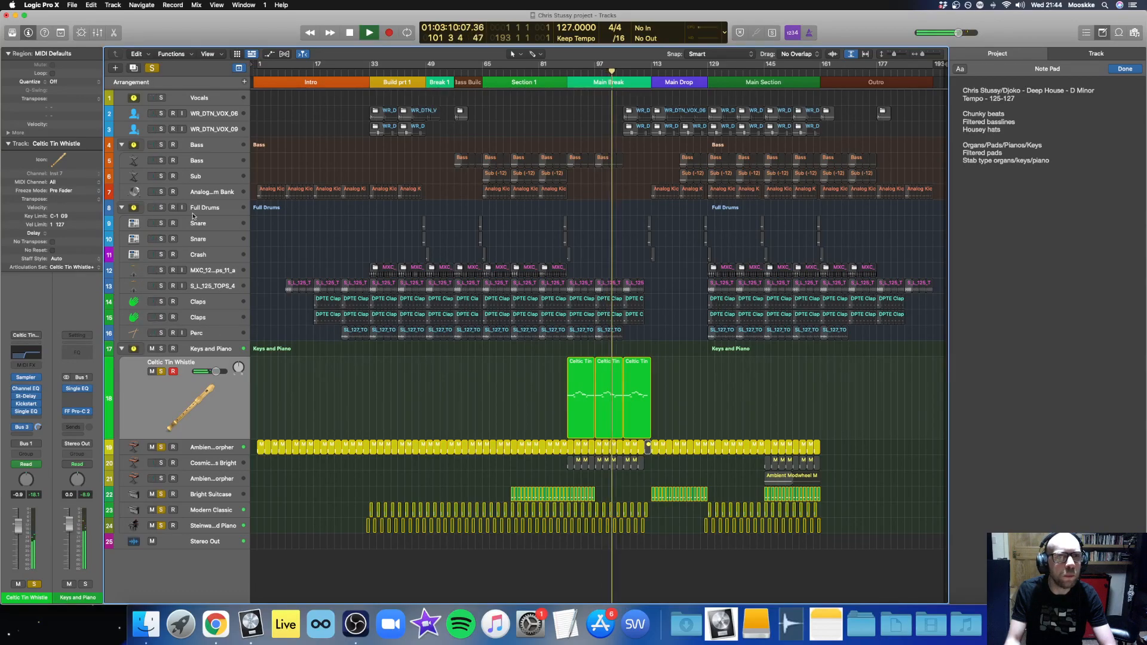
Audition the Full Drums stack with the soloed keys through the Main Break, and clear all solos.
click(161, 208)
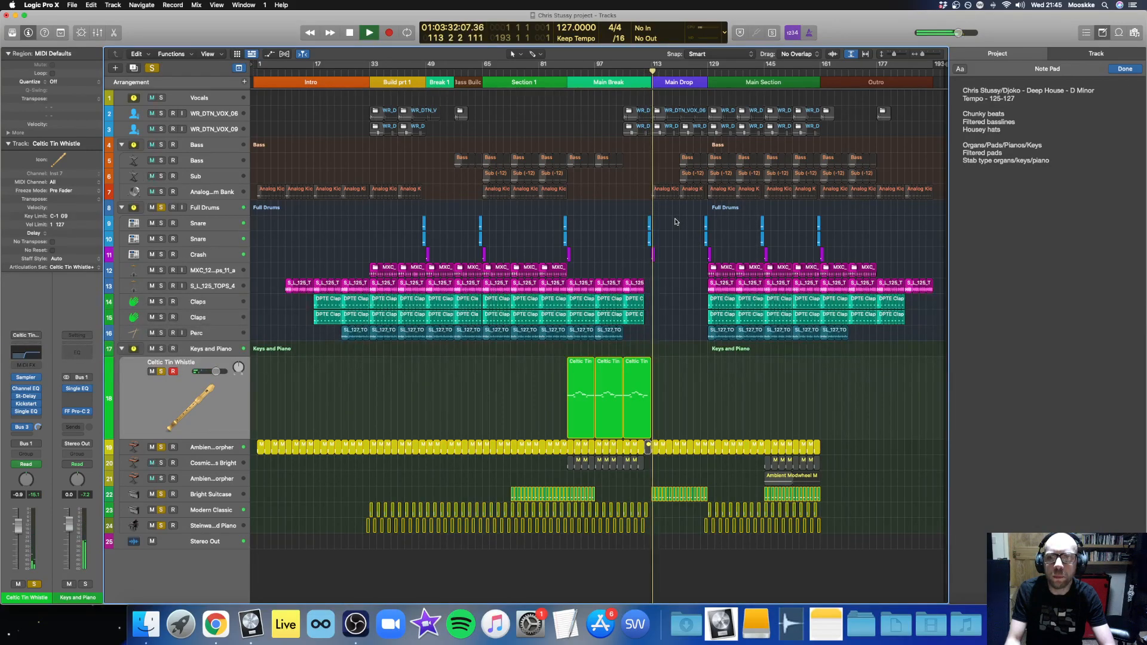
key(space)
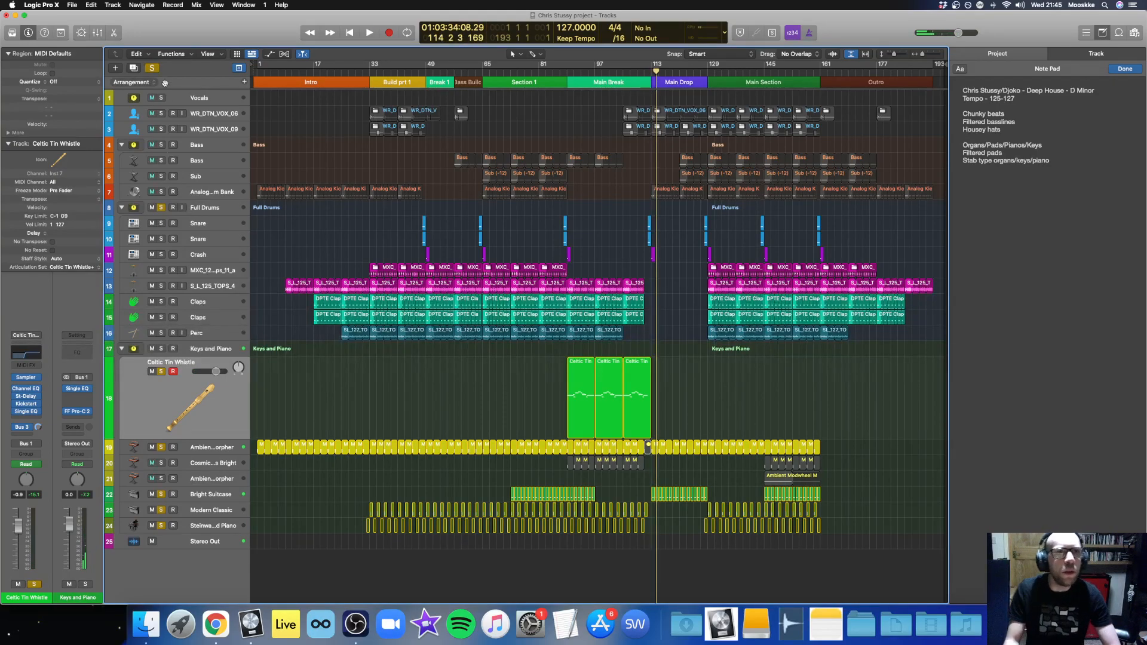
click(153, 69)
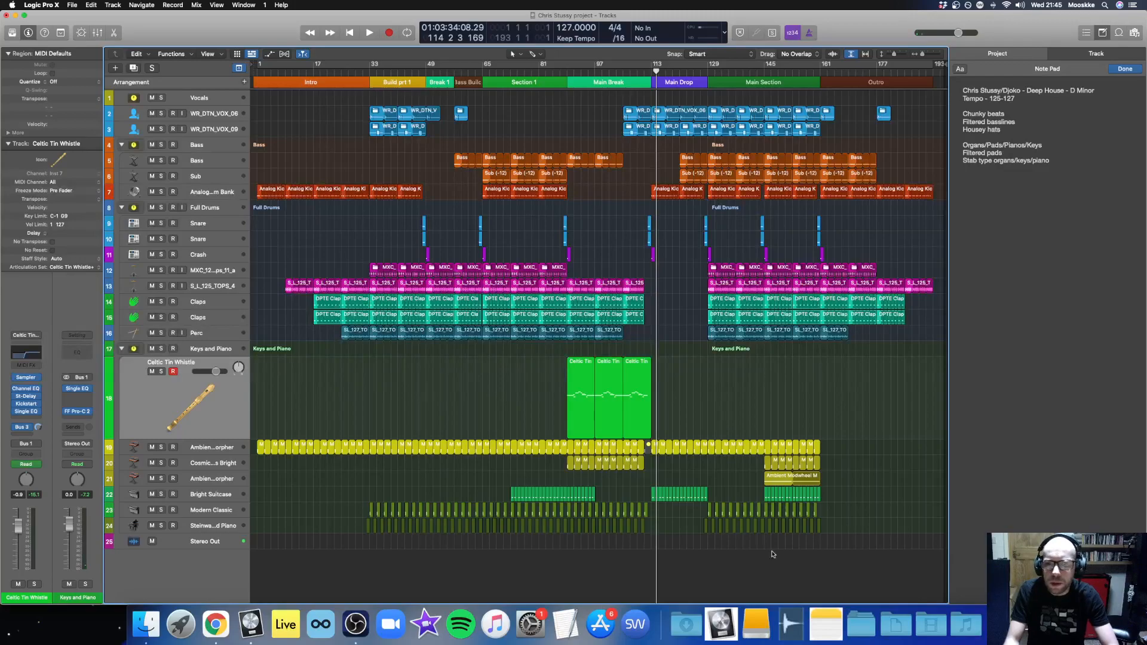
Examine the regions on the Cosmic Strings Bright track and the upper Ambient Modwheel Morpher track.
click(200, 467)
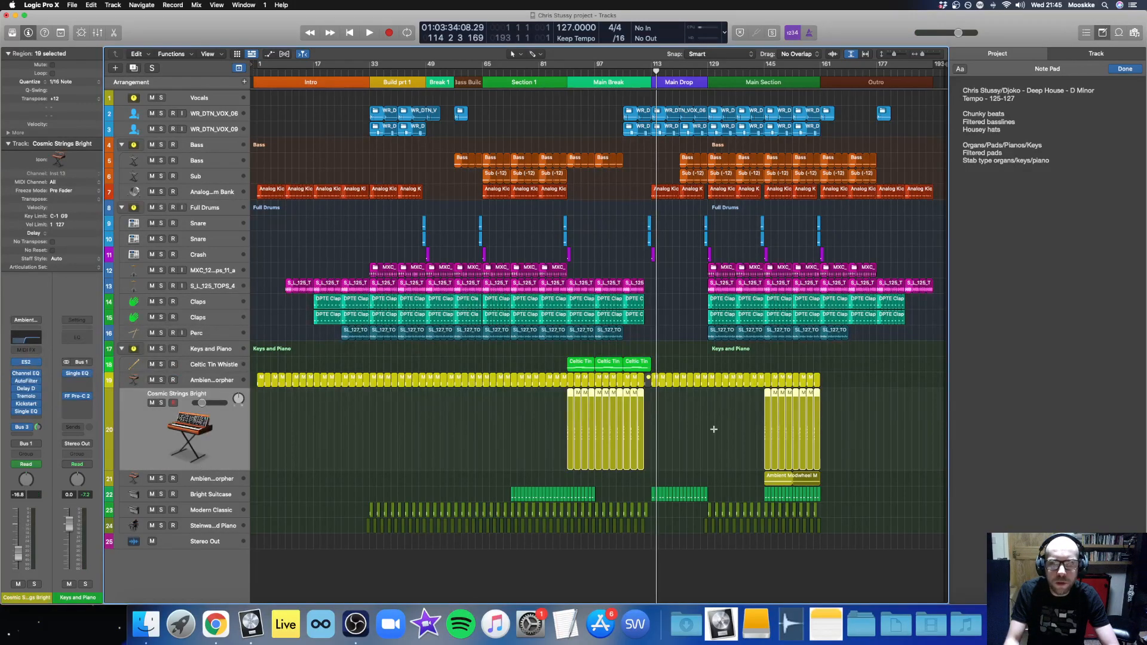
click(717, 409)
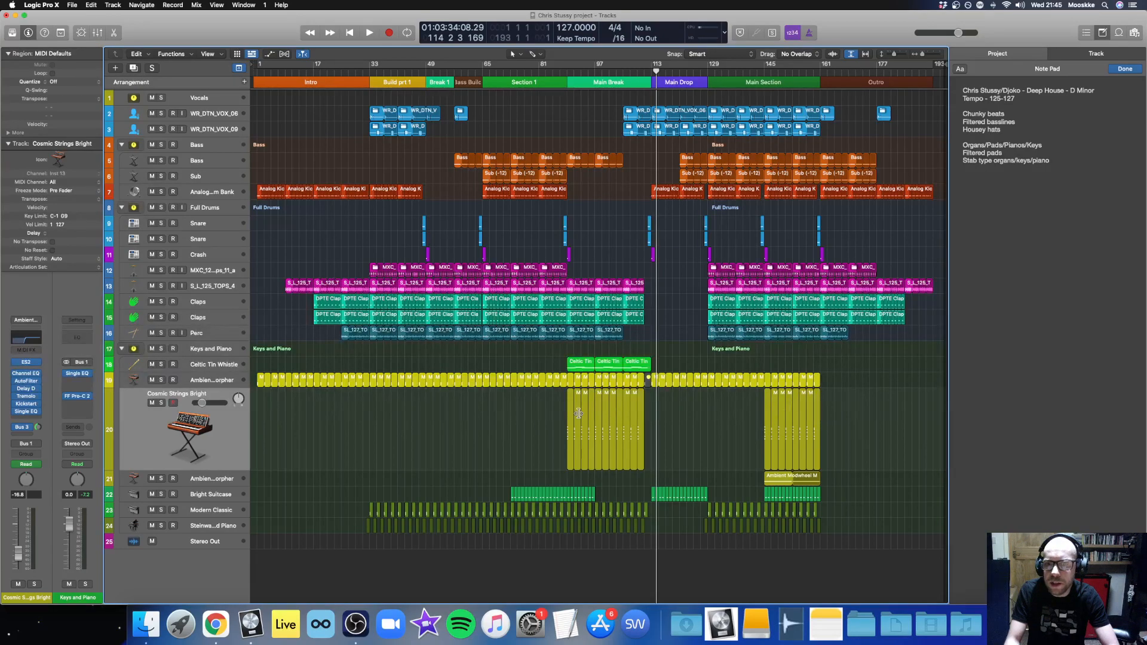
click(212, 446)
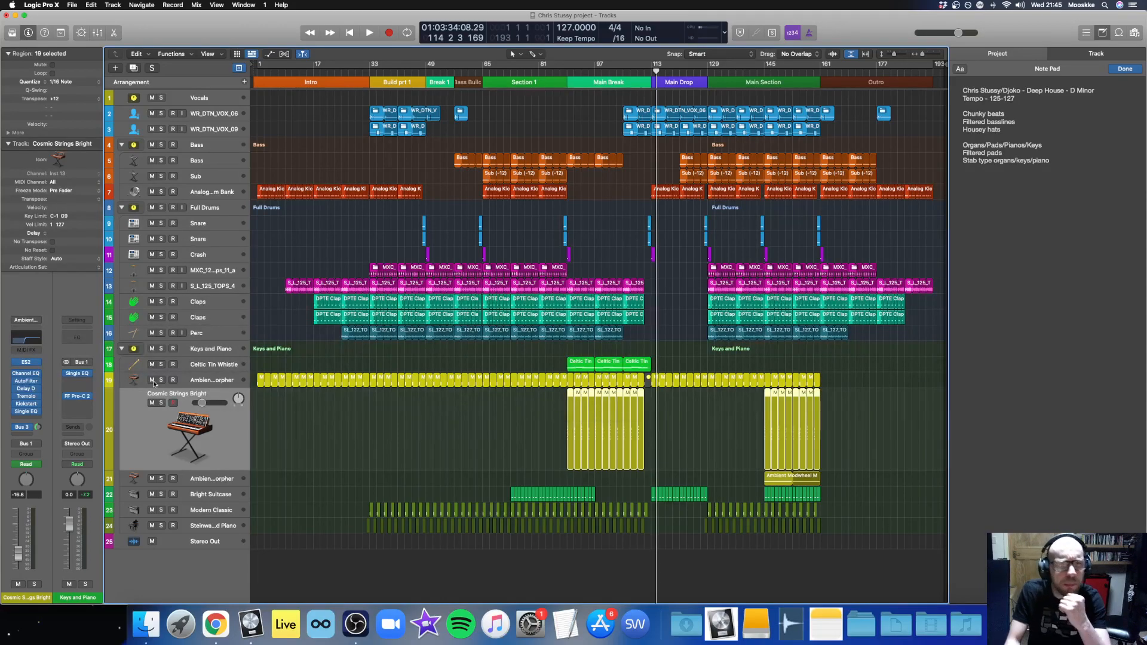
click(182, 383)
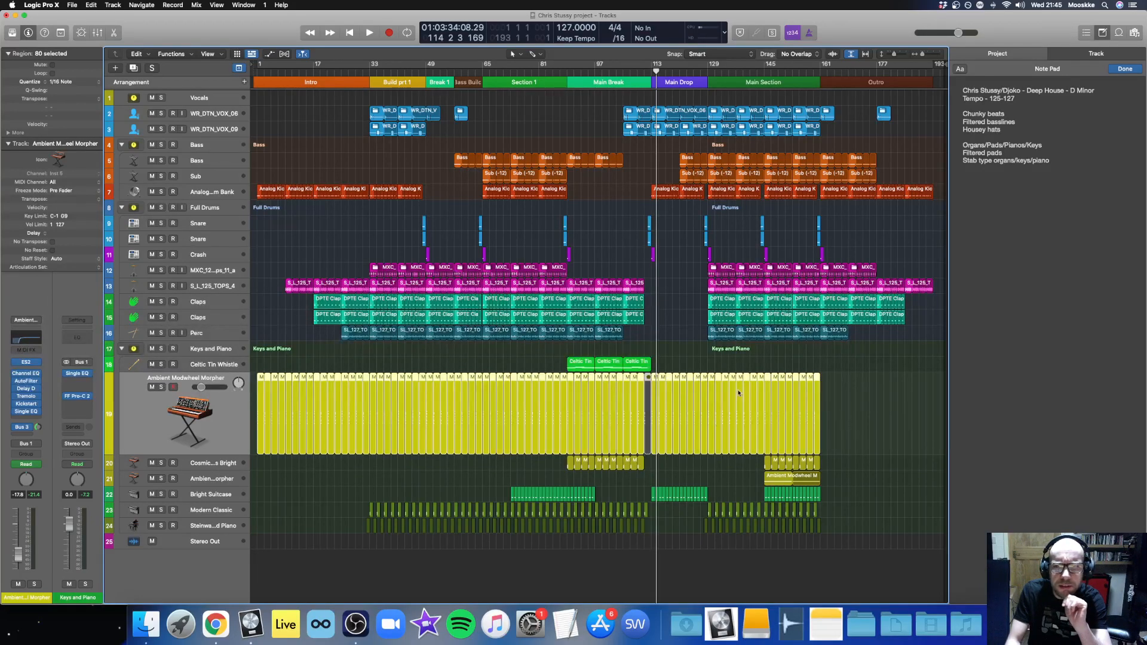
click(221, 466)
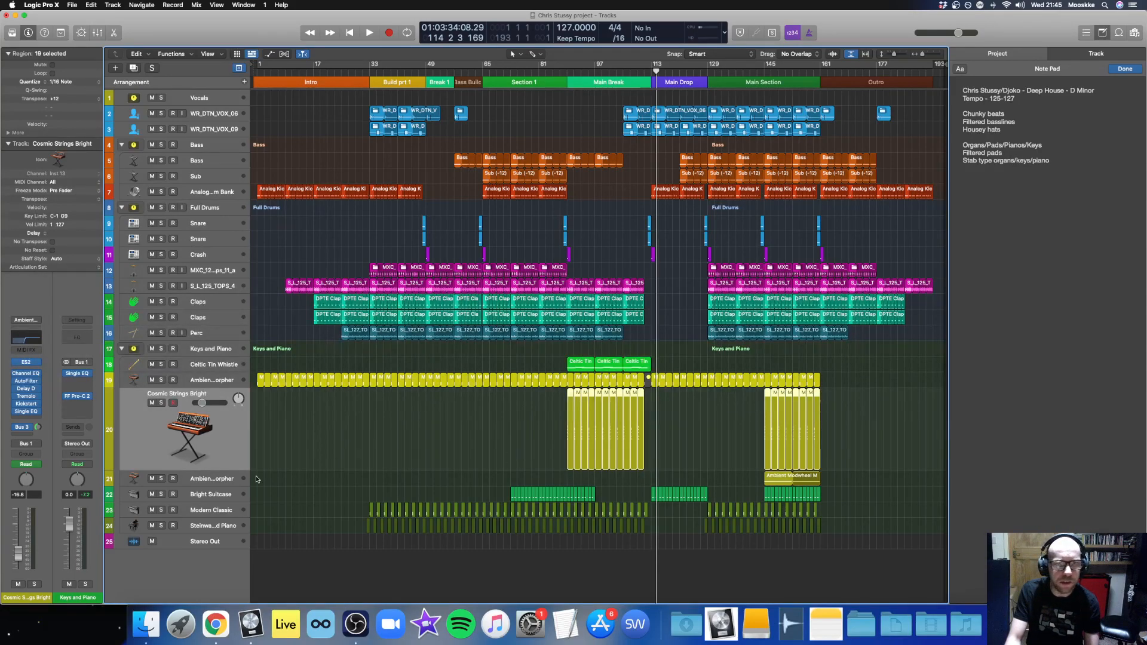
Inspect the lower Ambient Modwheel Morpher track's Main Section region in the Piano Roll and close the editor.
click(213, 478)
click(874, 414)
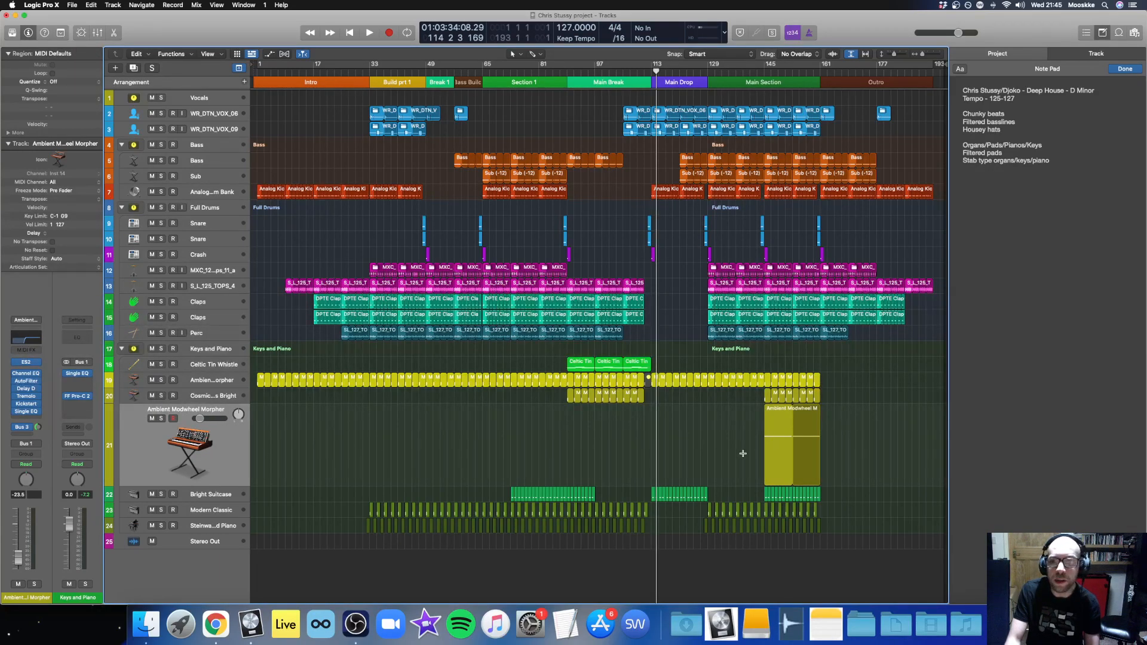
double_click(780, 418)
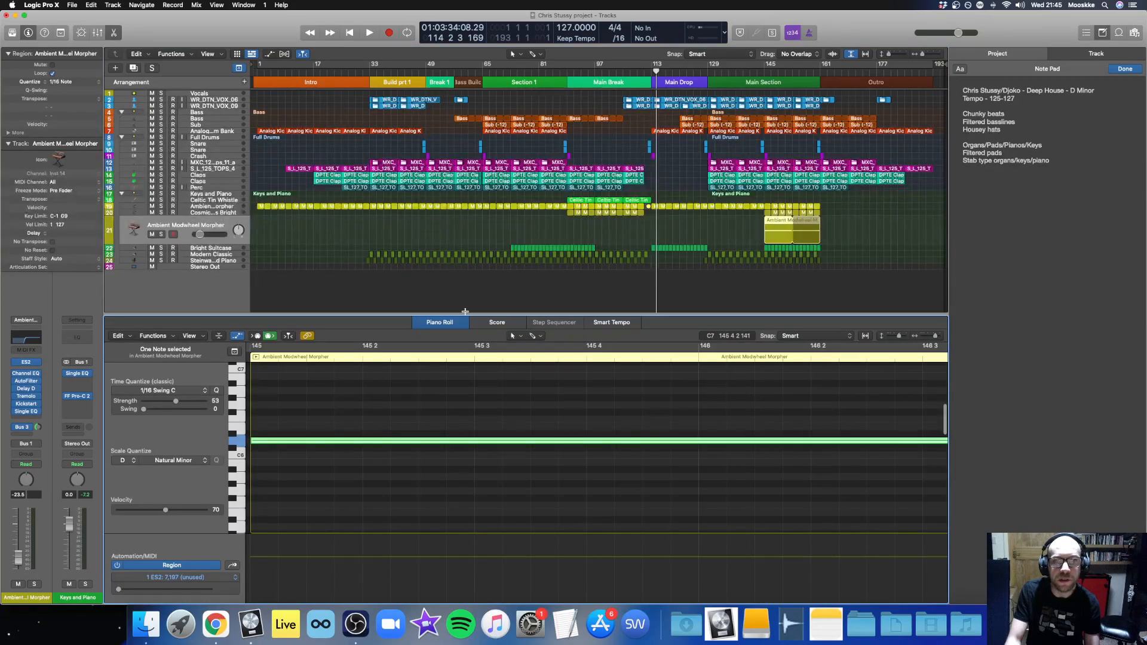
key(p)
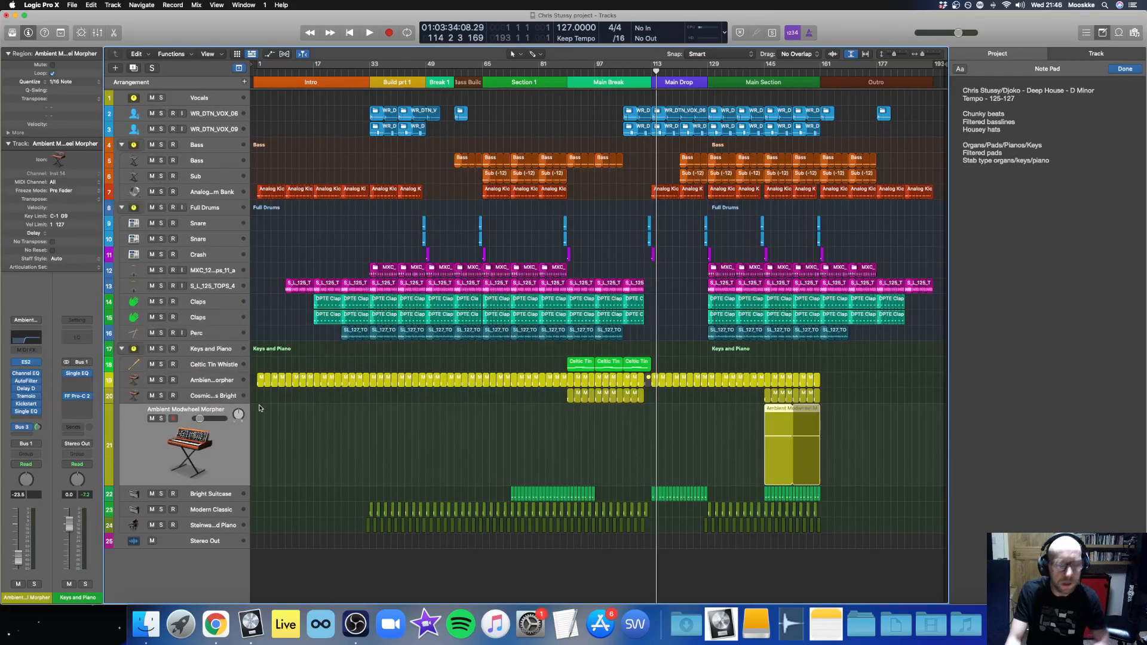
Return to the upper Ambient Modwheel Morpher track and deselect its regions.
key(Up)
key(Up)
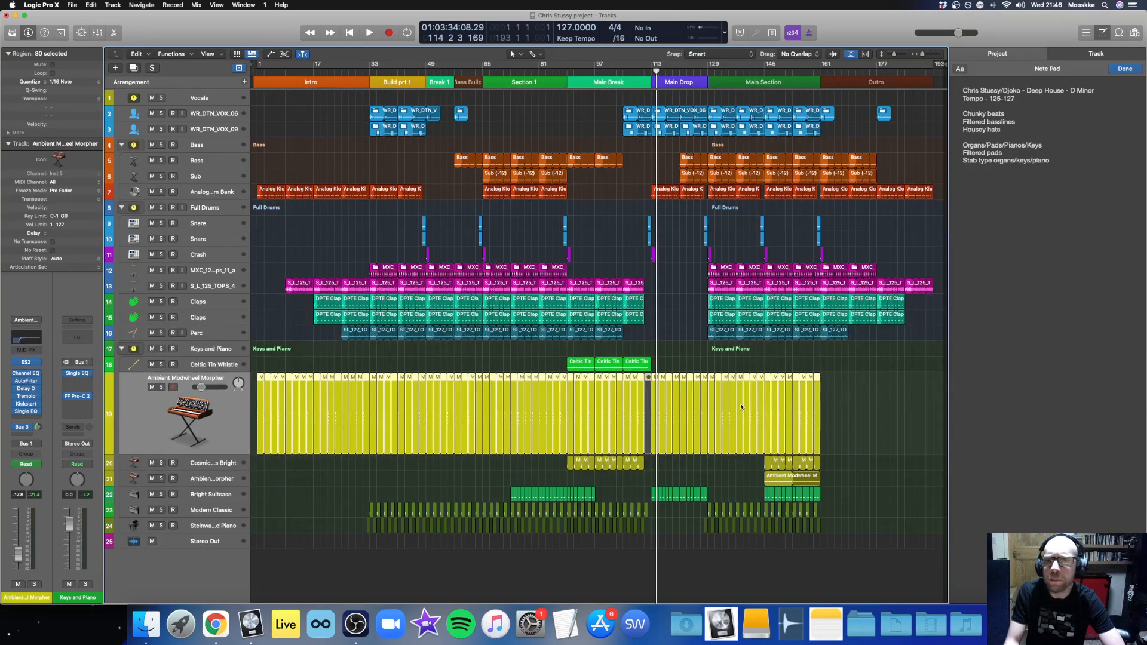
click(817, 350)
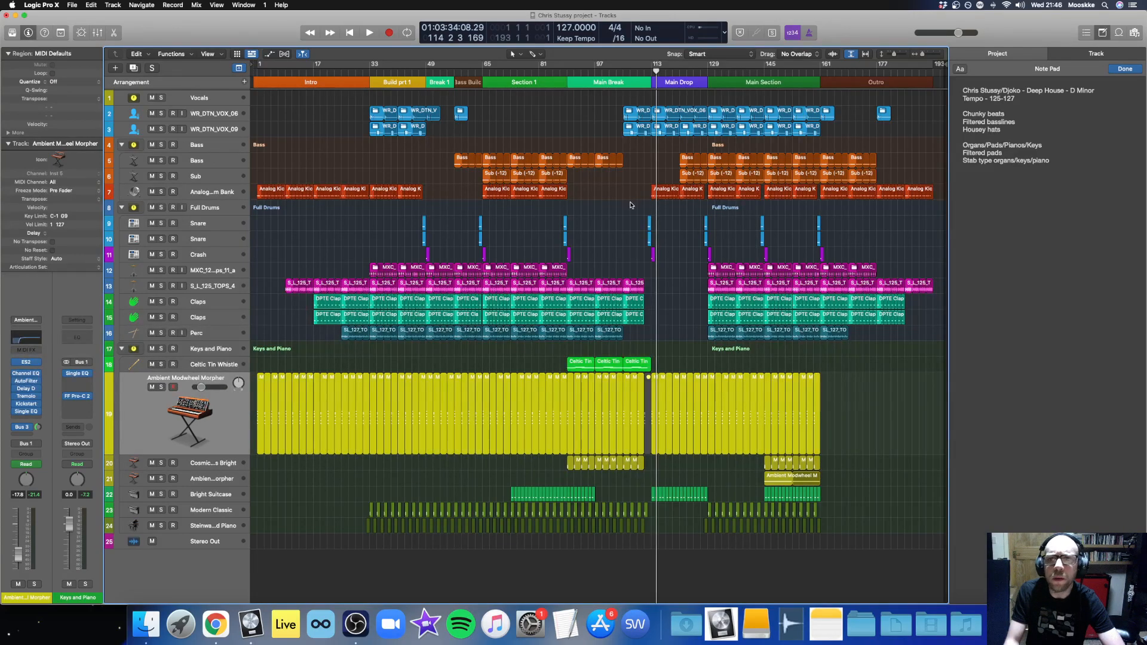
Solo the Vocals track and place the playhead at bar 120 in the Main Drop.
click(208, 99)
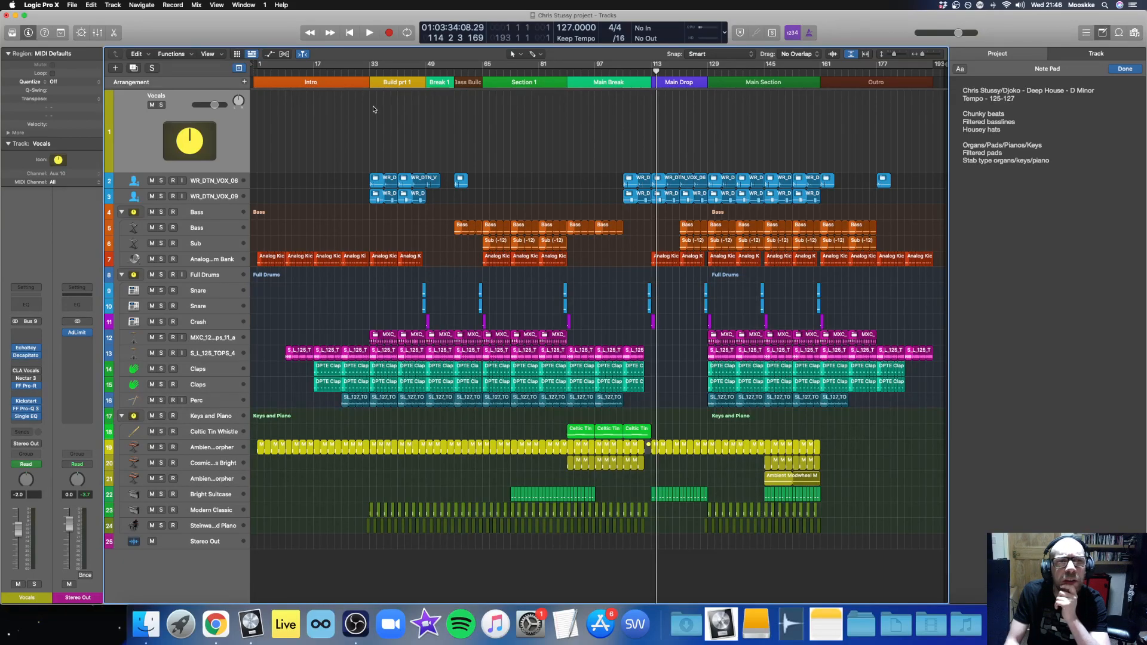
click(161, 105)
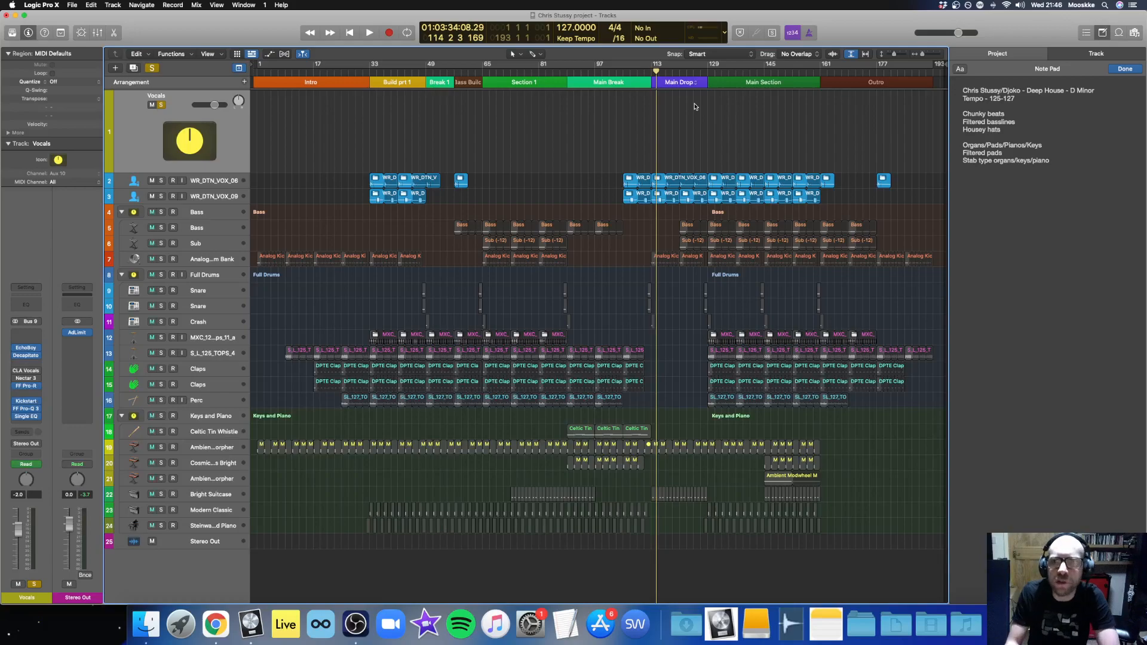
click(676, 72)
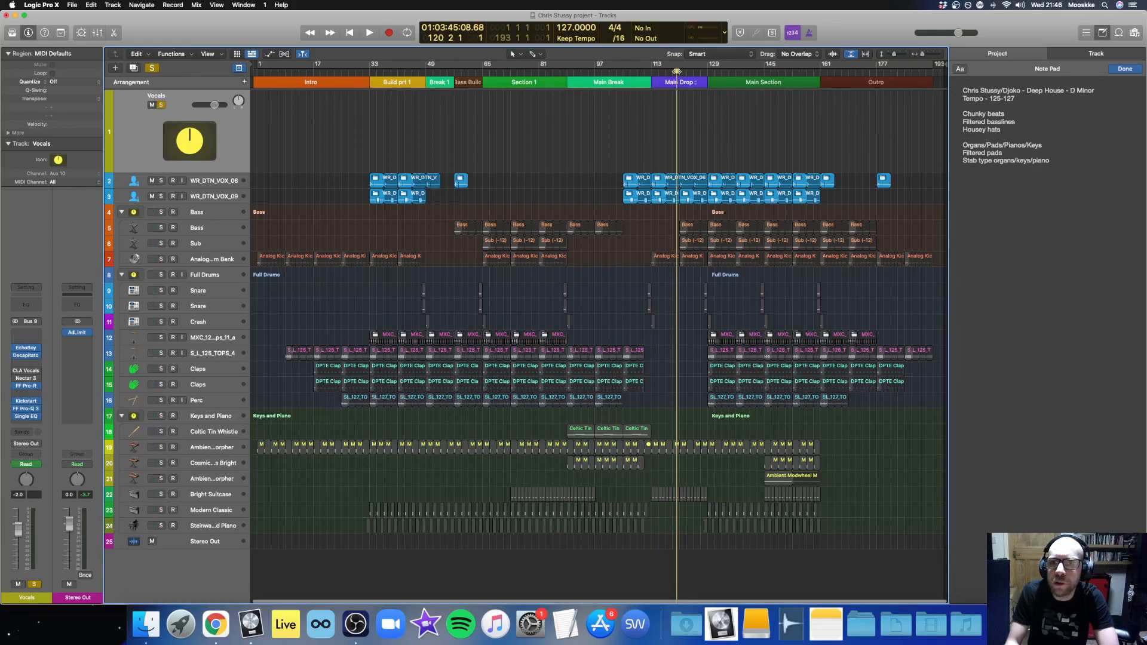
Show the Vocals track's automation including its Single EQ frequency lane, and start playback from bar 120.
scroll(685, 231, up, 5)
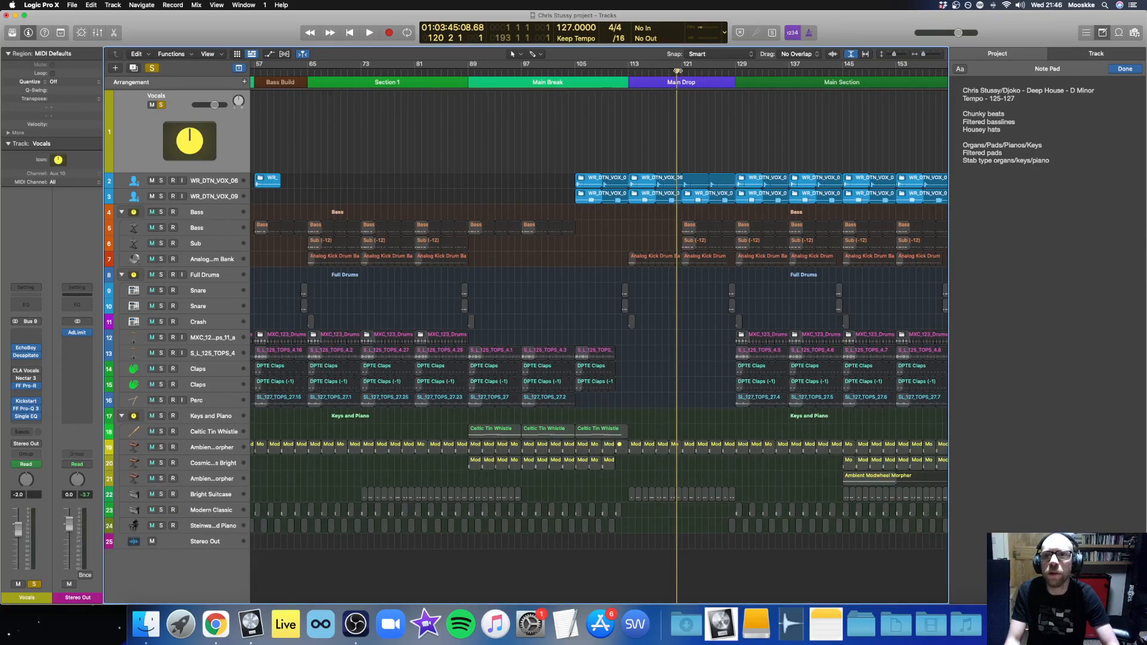
key(a)
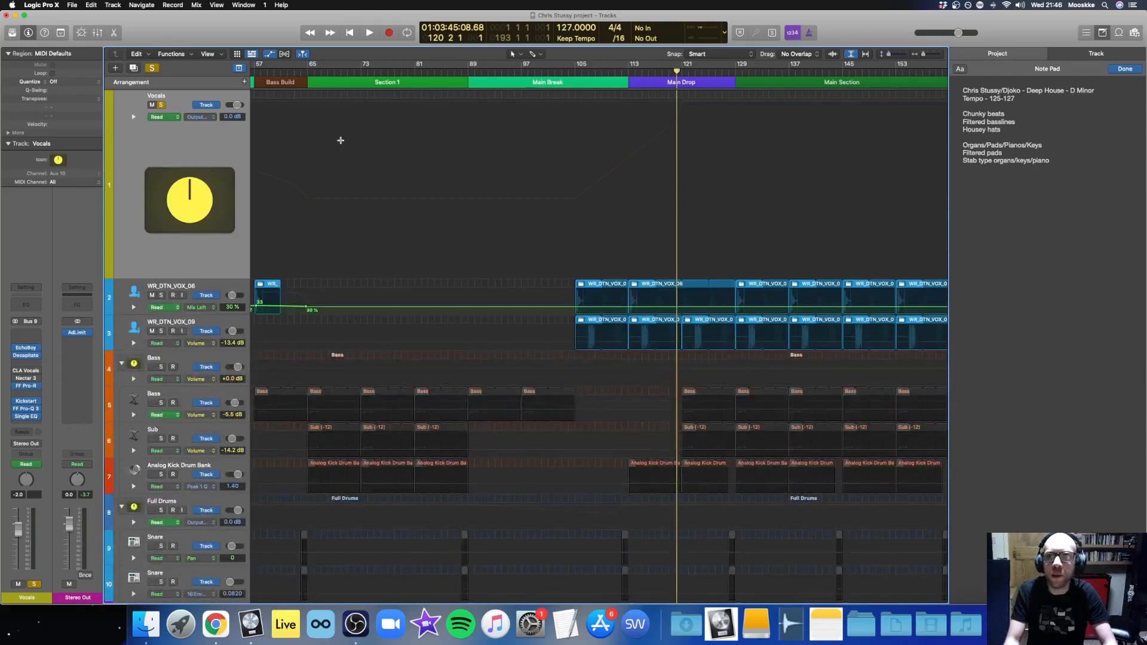
click(134, 116)
key(space)
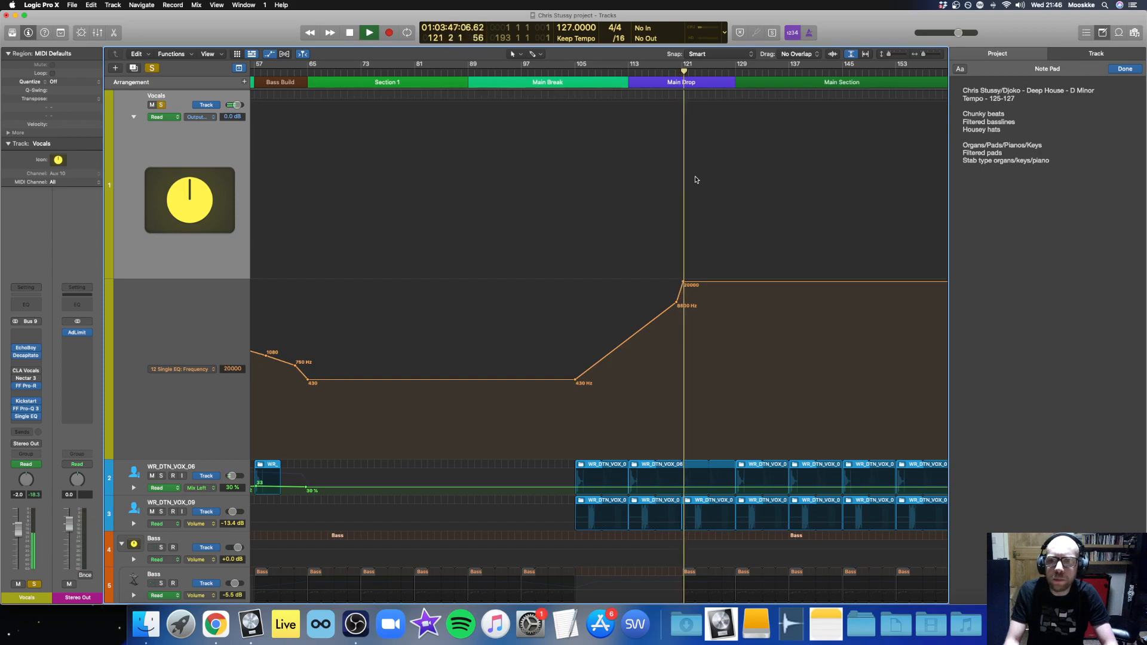
Audition the Bass stack with the soloed Vocals, then stop playback, hide the automation and clear all solos.
scroll(696, 179, down, 5)
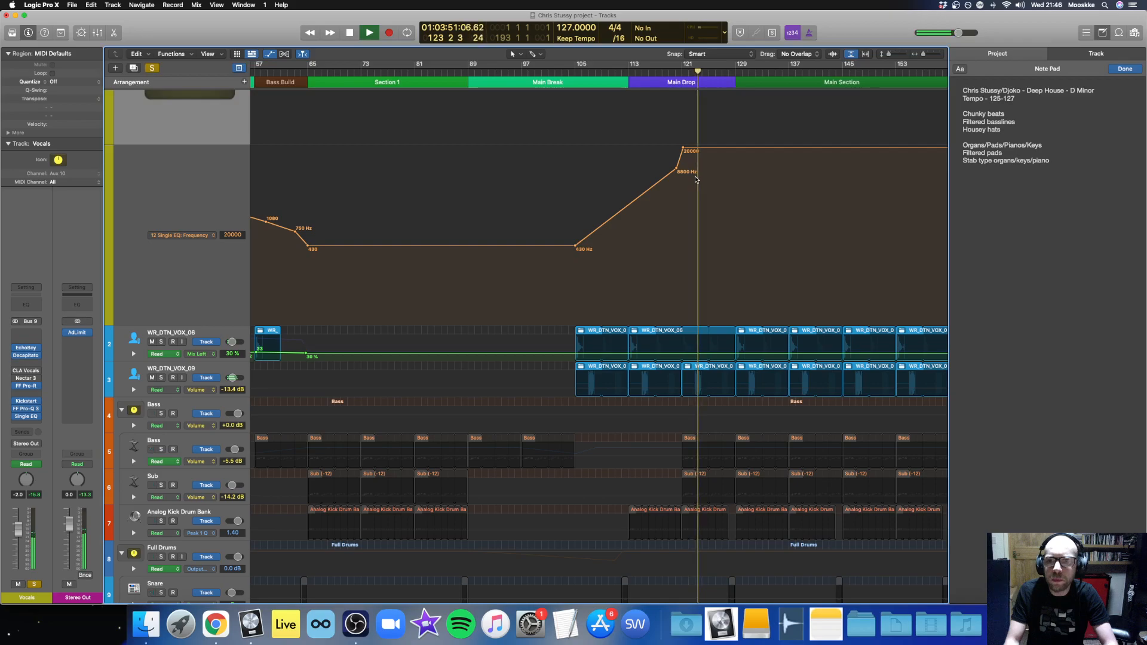
scroll(487, 407, down, 1)
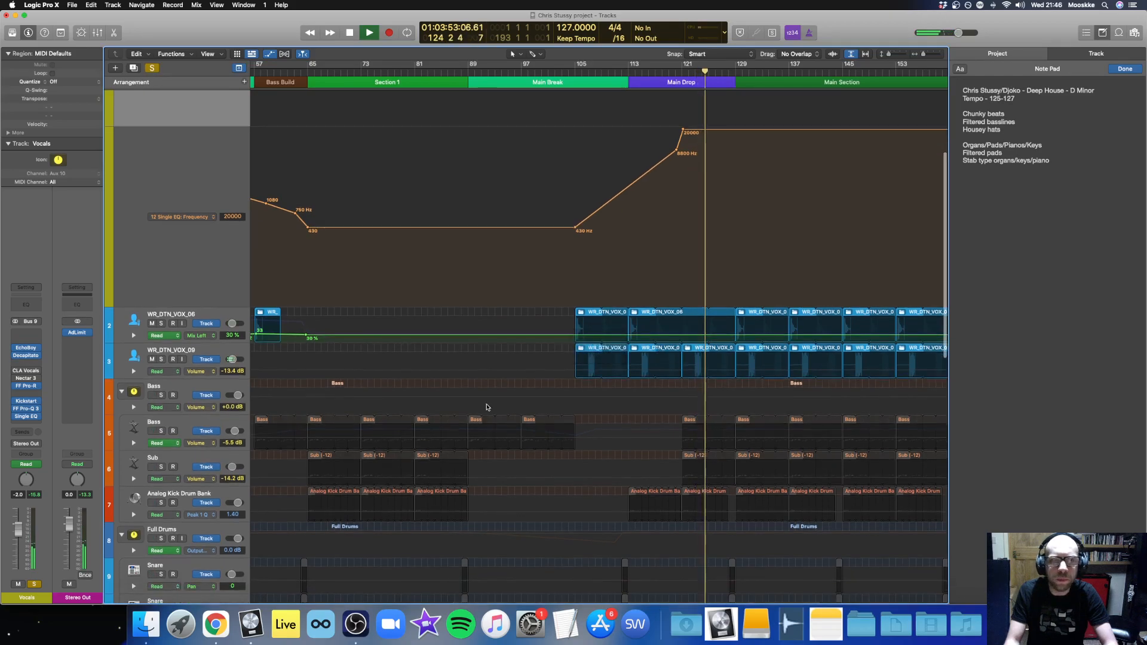
click(161, 395)
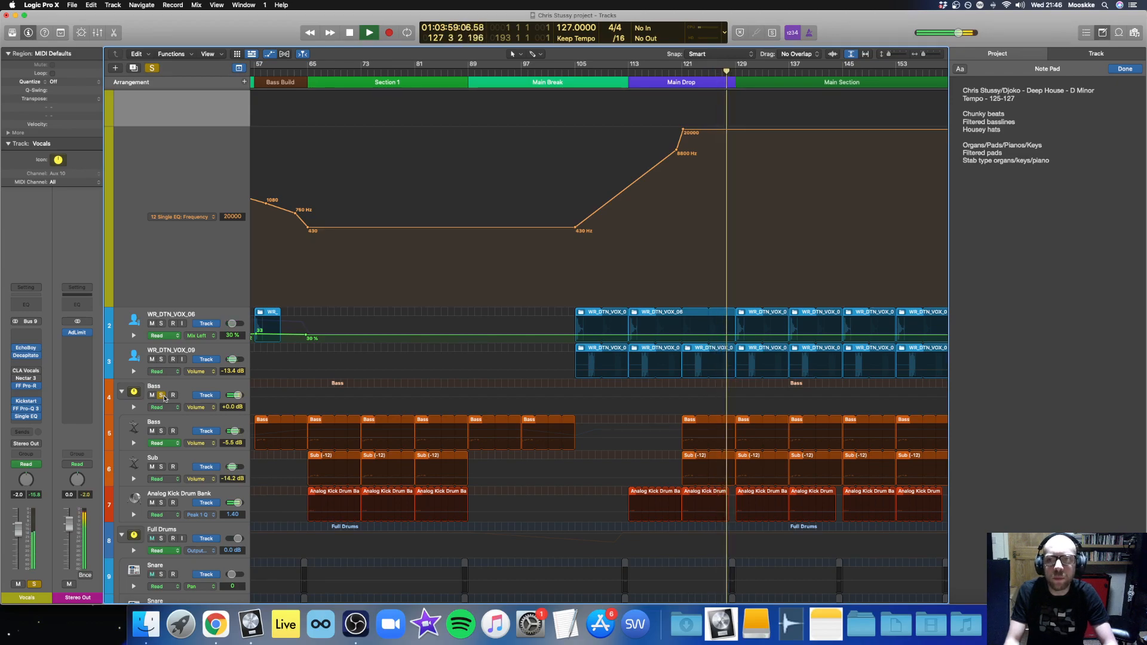
scroll(164, 298, up, 5)
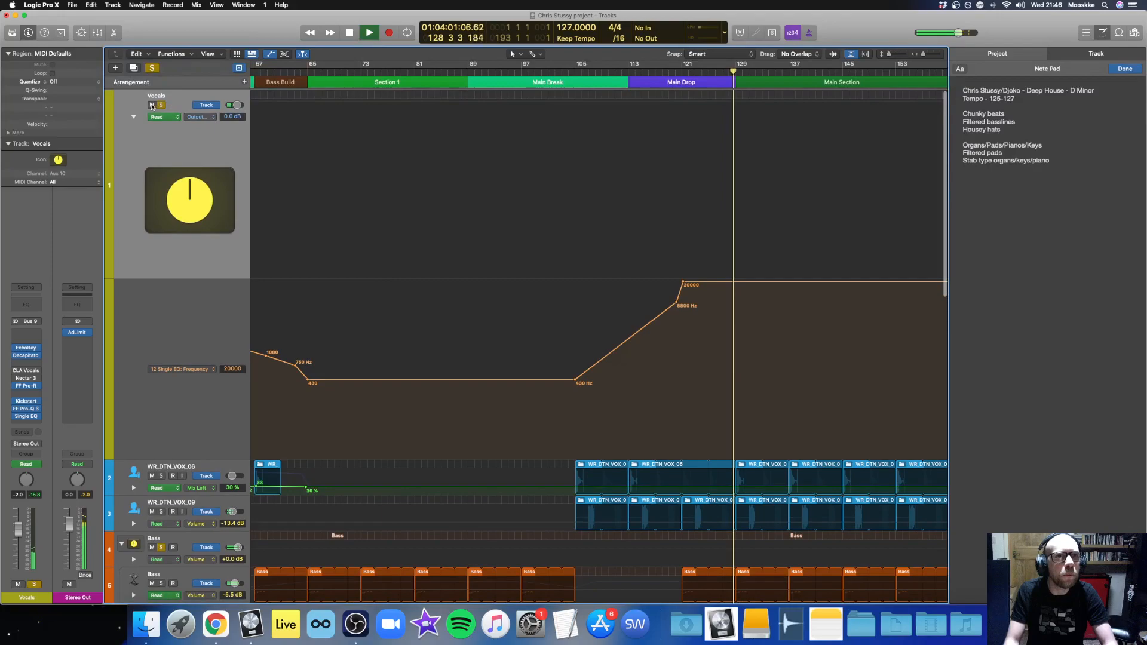
key(space)
key(a)
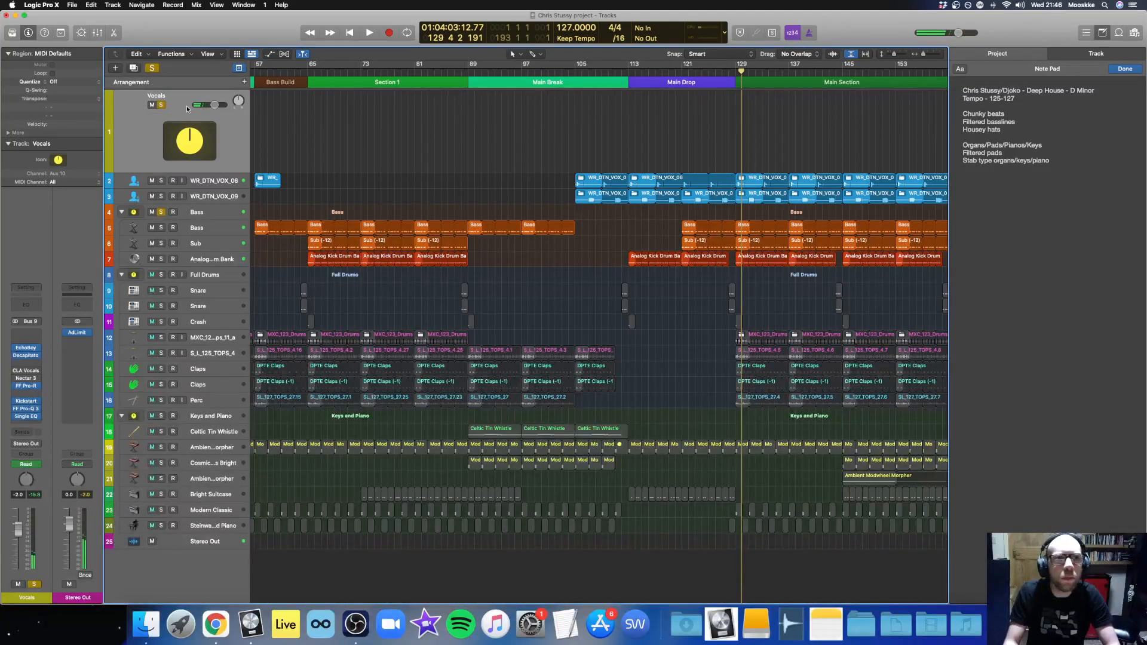
click(152, 67)
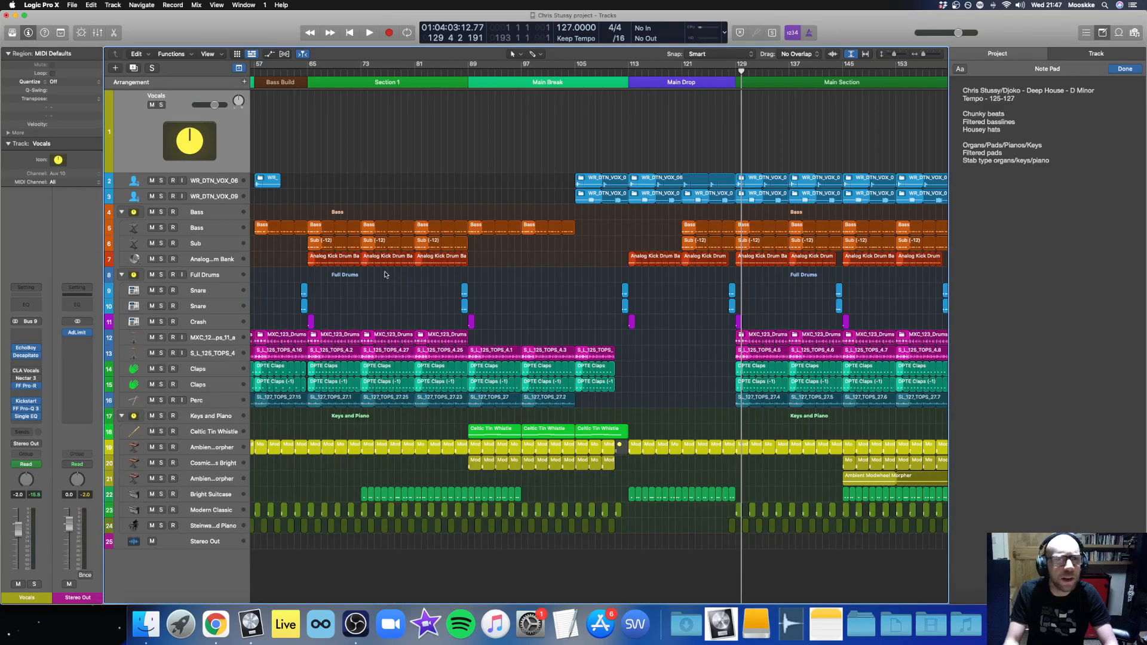
Select the upper Ambient Modwheel Morpher track in the full arrangement and move the playhead to bar 48.
key(z)
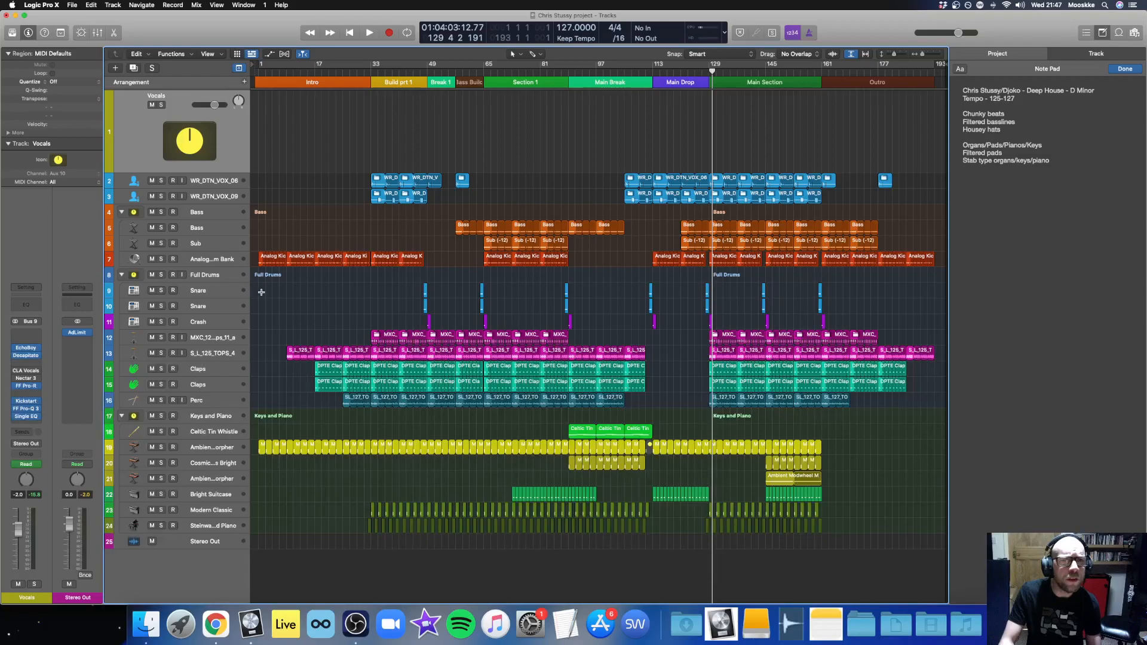
click(227, 451)
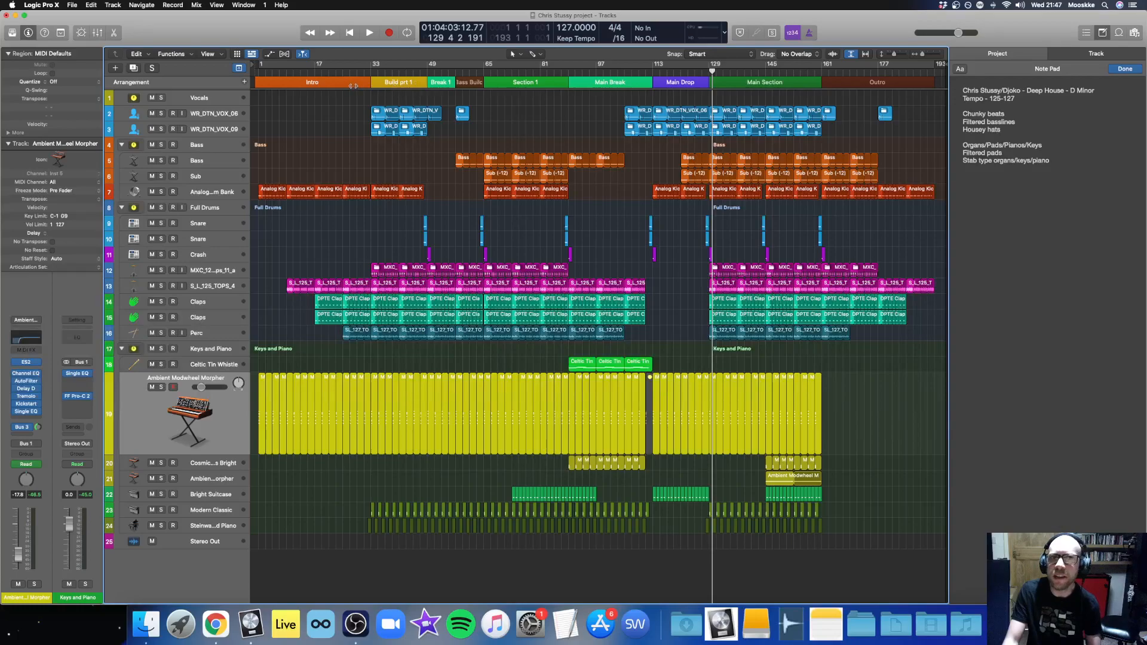
click(424, 71)
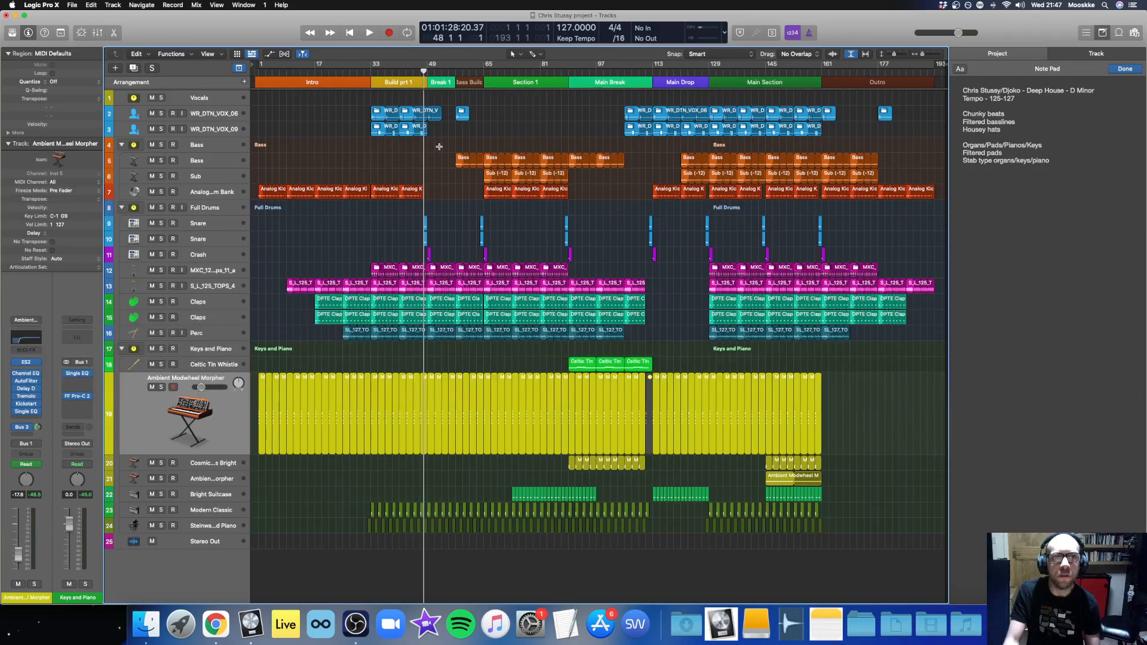
Select the Bass track under the Bass stack and move the playhead to bar 72 in Section 1.
click(211, 163)
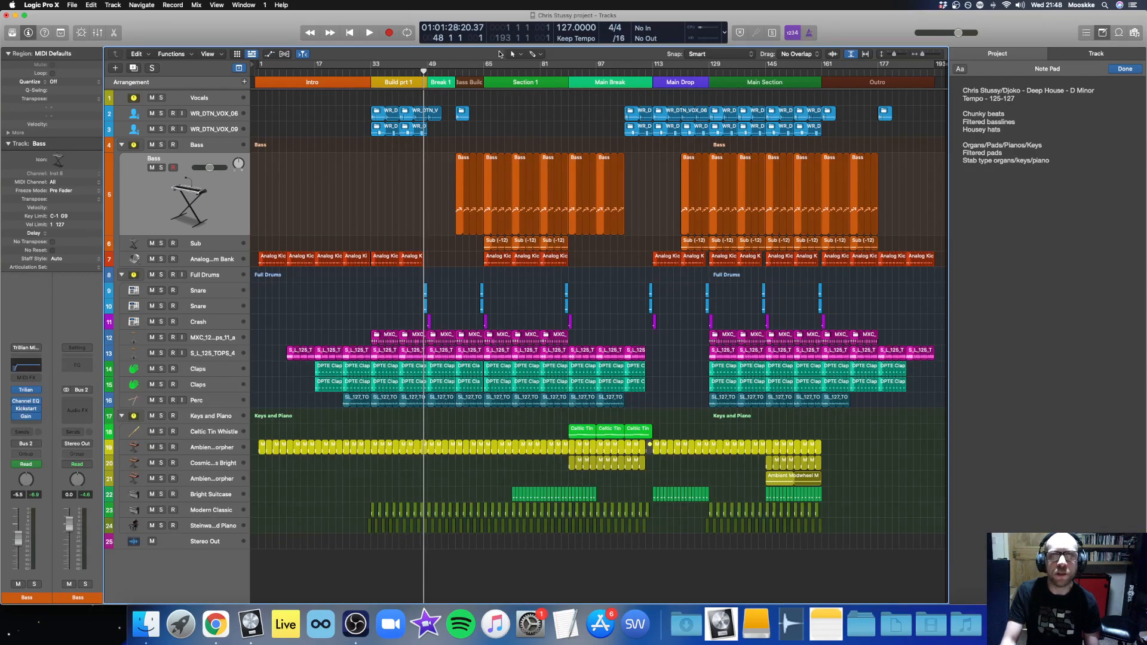
click(483, 73)
drag(484, 72, 511, 71)
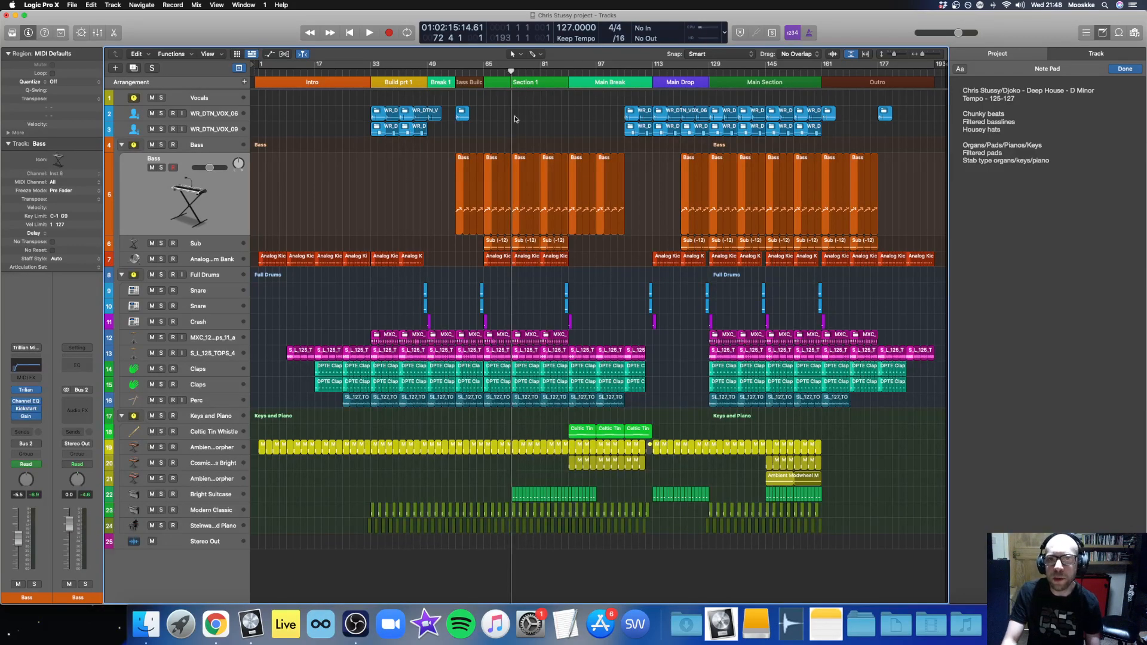
Review the Bright Suitcase and Full Drums tracks, deselect the Bright Suitcase regions and return the playhead to the project start.
click(220, 498)
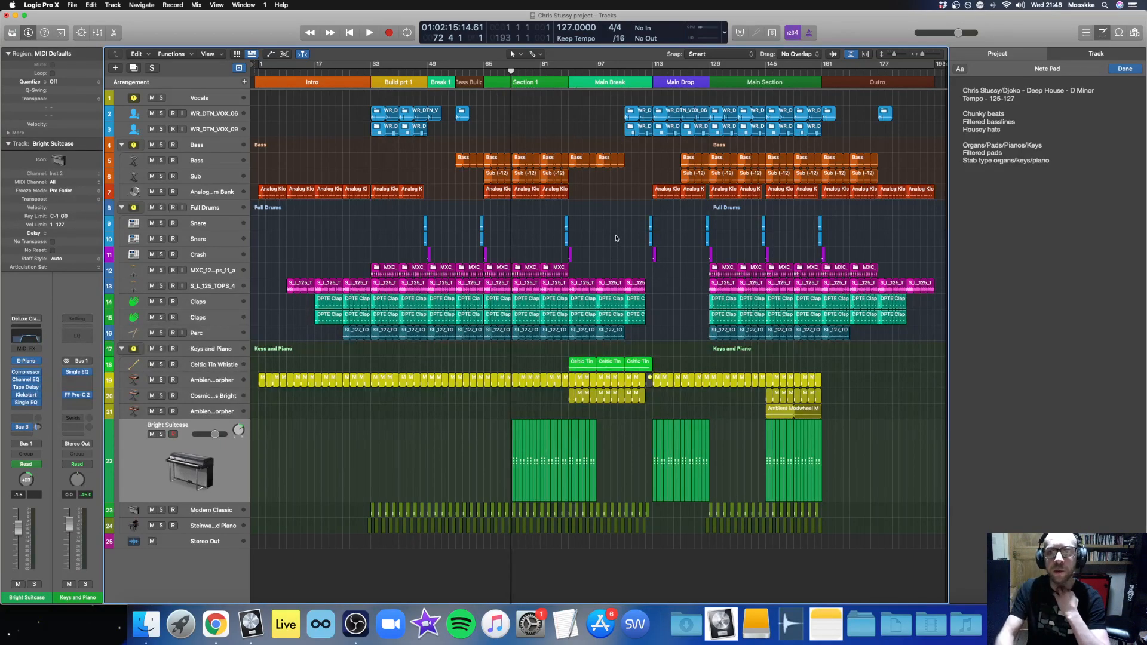
click(206, 206)
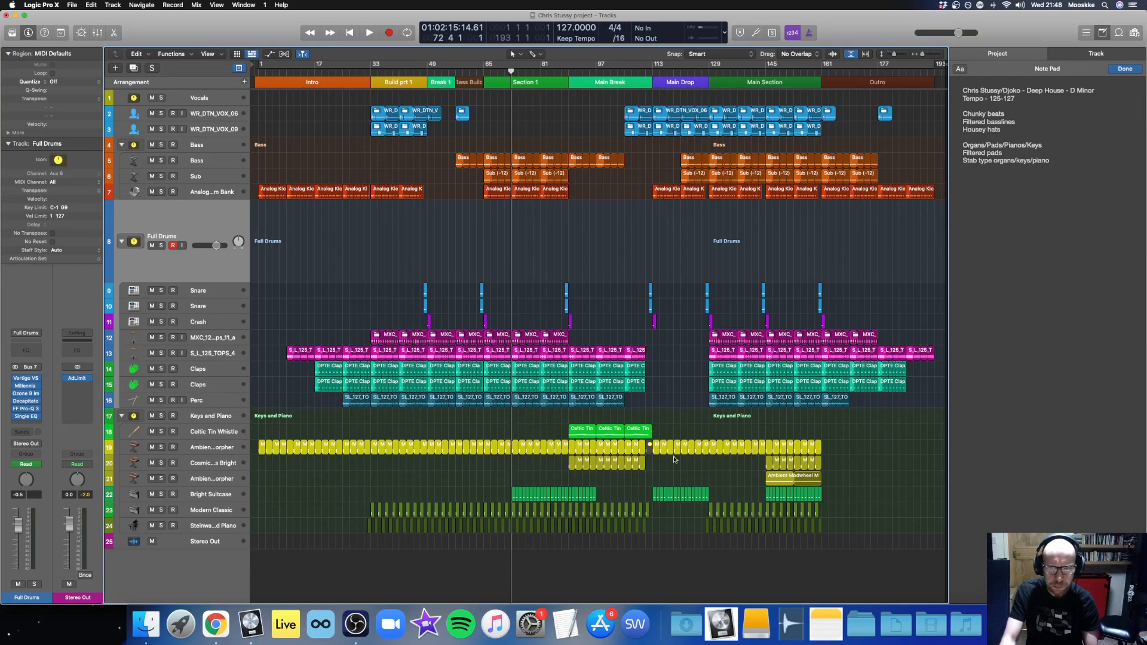
click(221, 493)
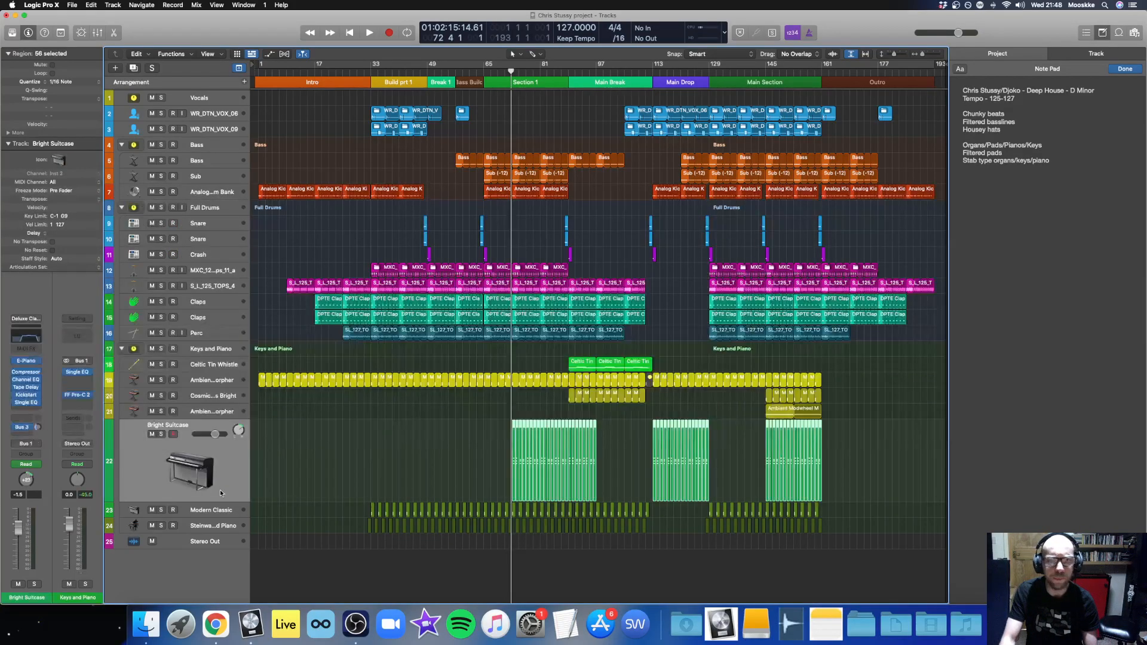
click(724, 439)
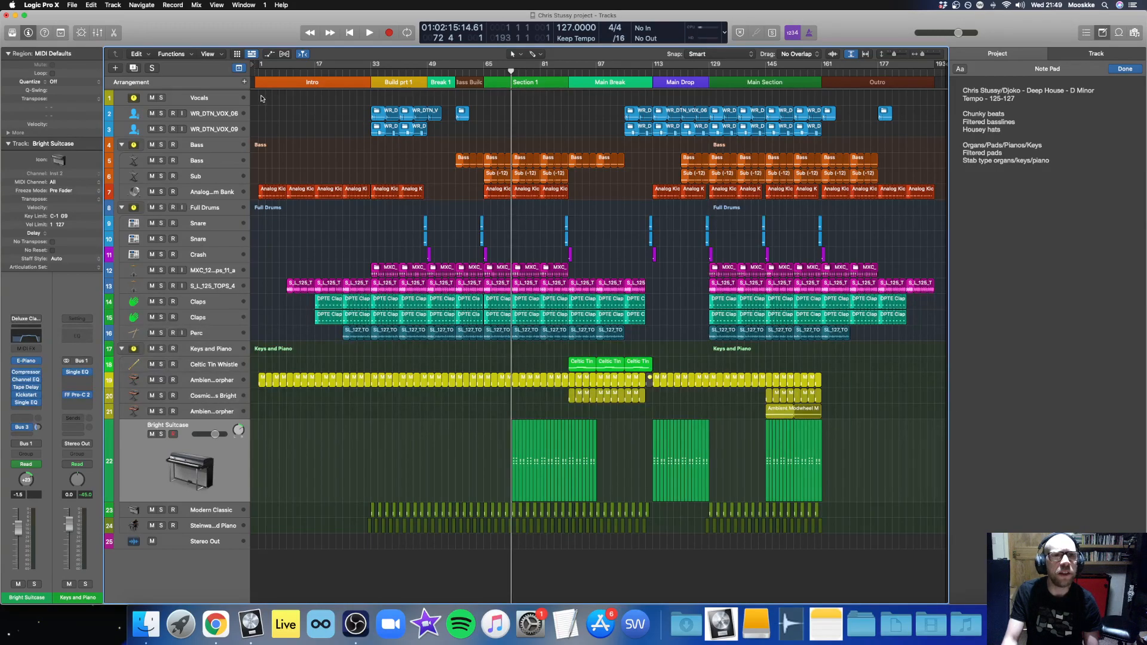
click(258, 73)
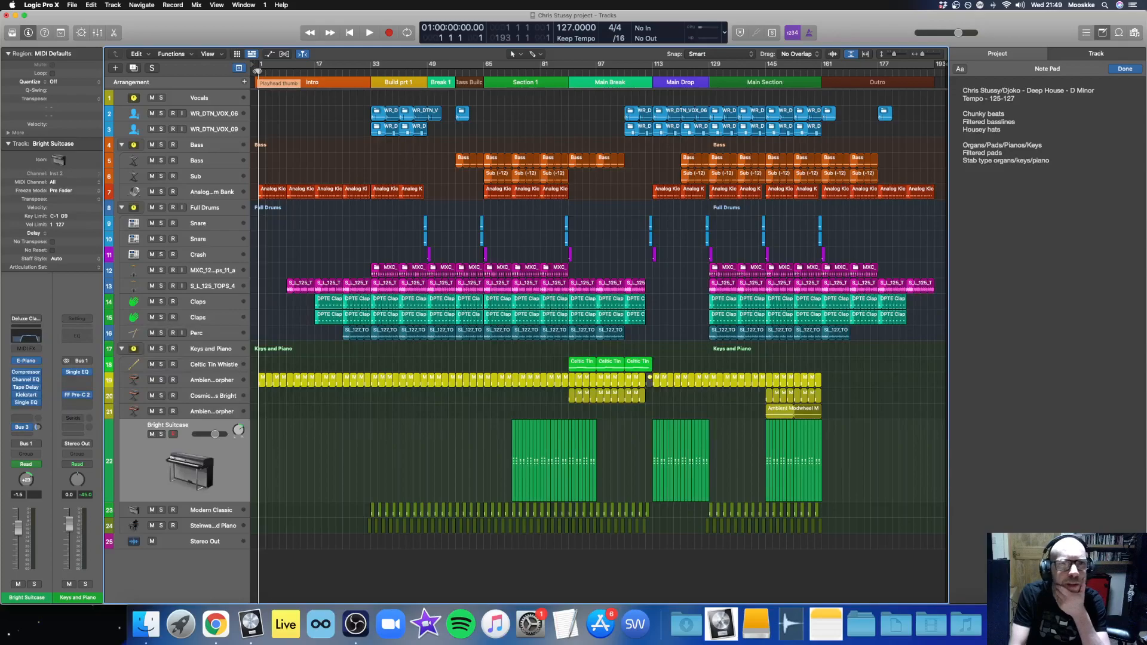
Play the full arrangement from the project start and lower the Stereo Out volume to about -9 dB.
key(space)
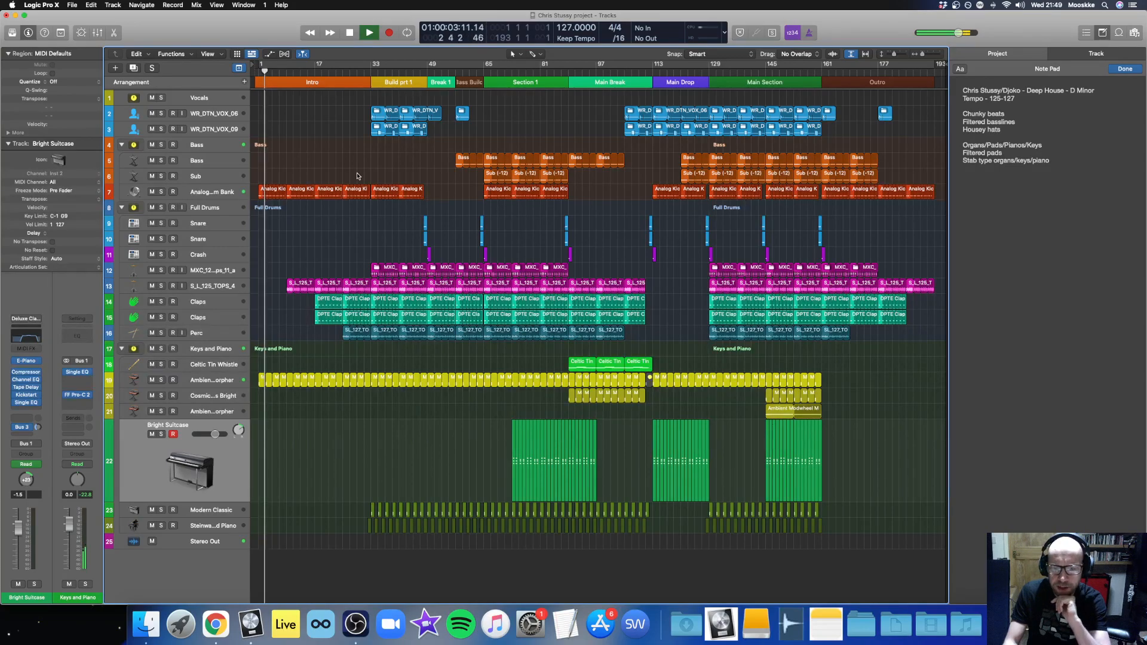
click(219, 536)
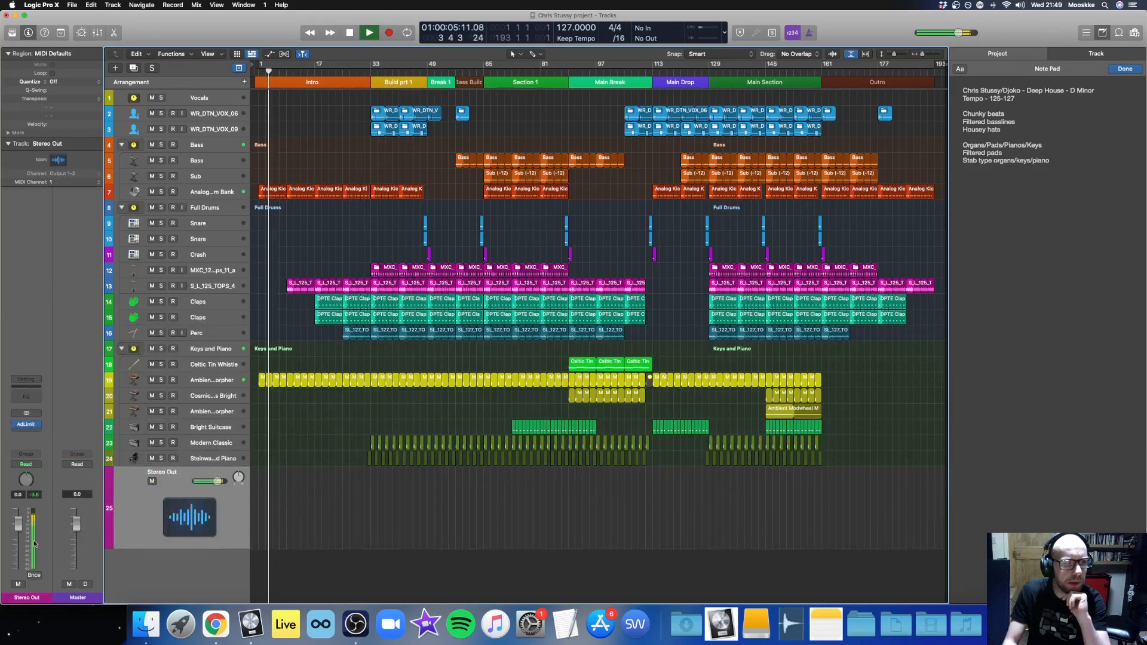
drag(22, 525, 18, 548)
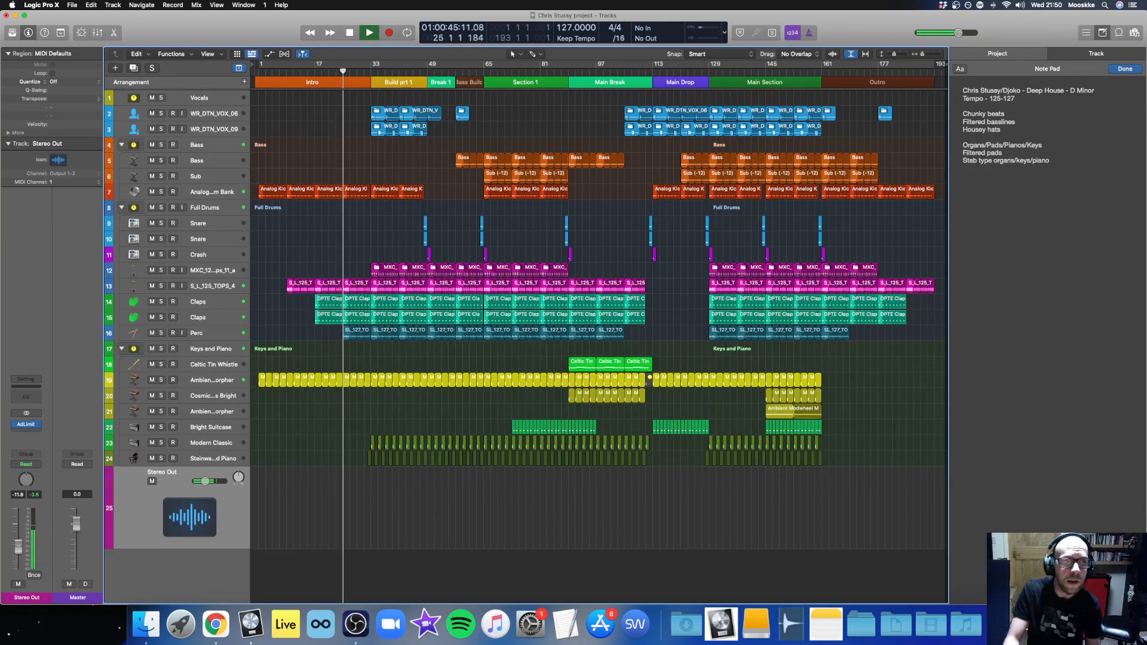
drag(19, 548, 18, 547)
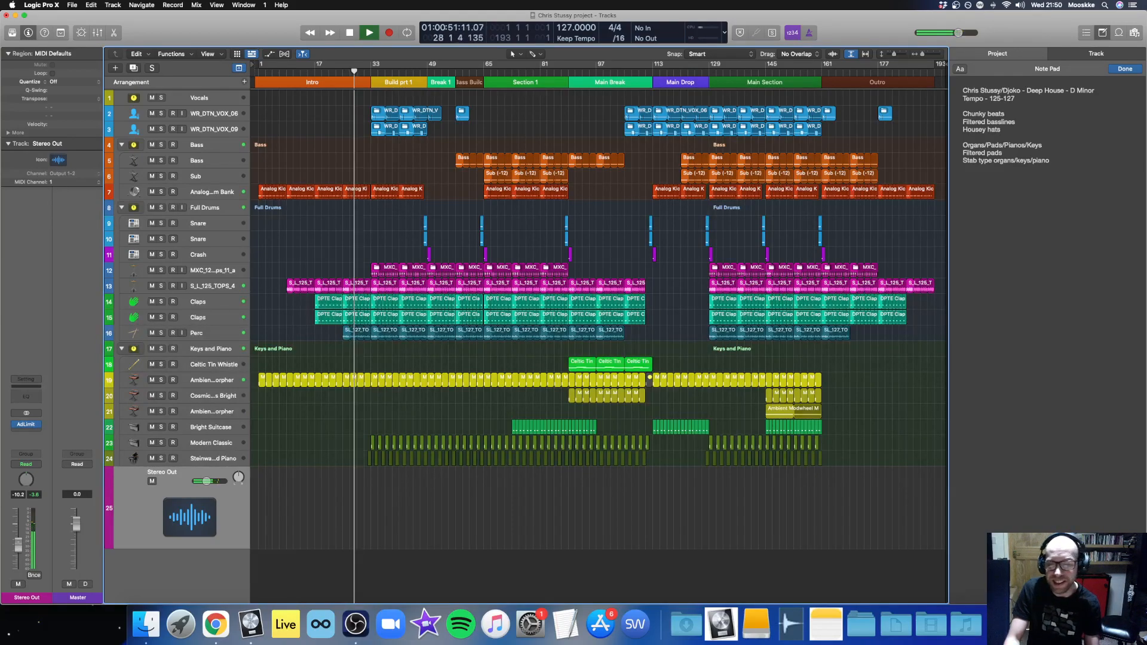
drag(18, 543, 17, 541)
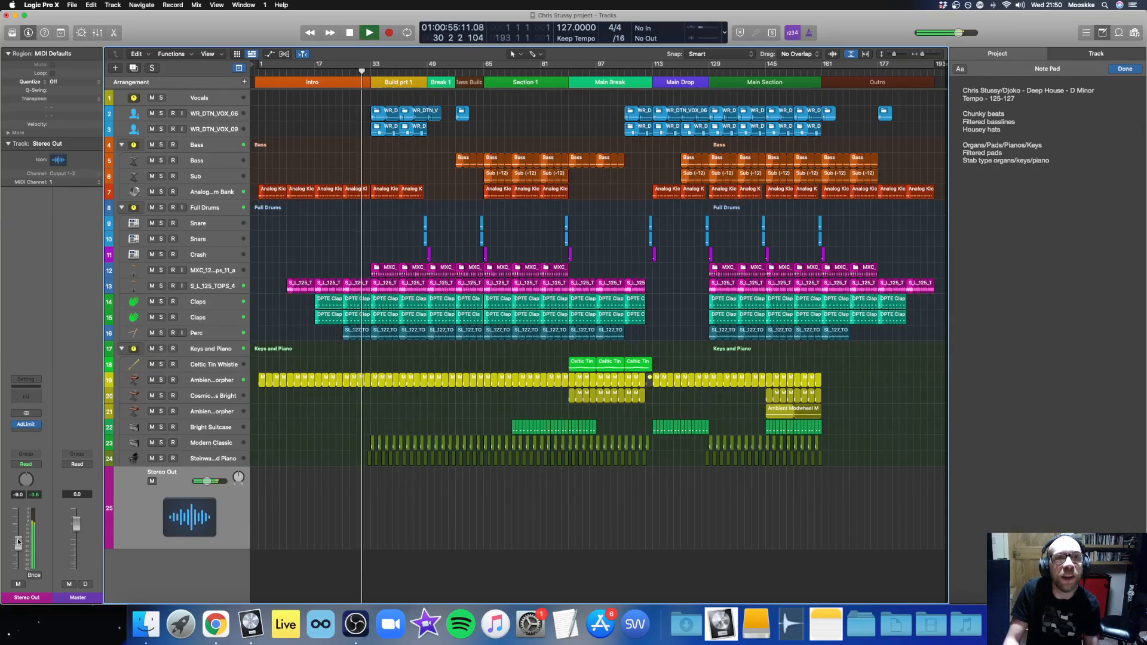
Raise the Stereo Out volume to 0.0 dB during playback, then lower it to about -8 dB in the Outro.
drag(18, 543, 18, 523)
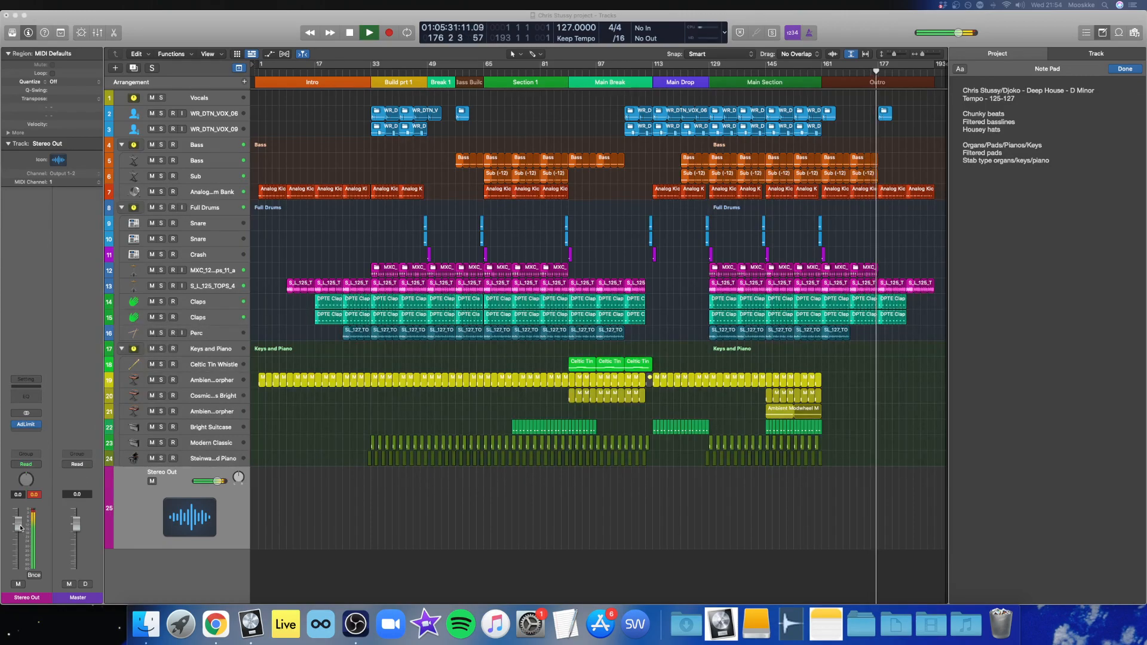
drag(19, 527, 24, 560)
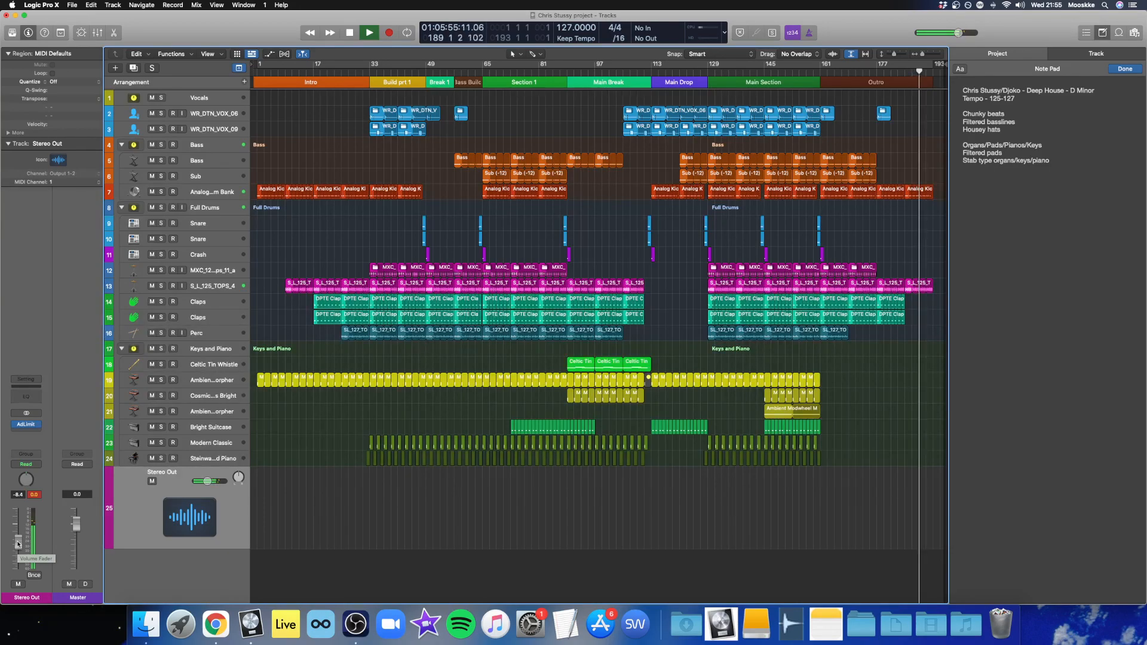
drag(18, 543, 18, 541)
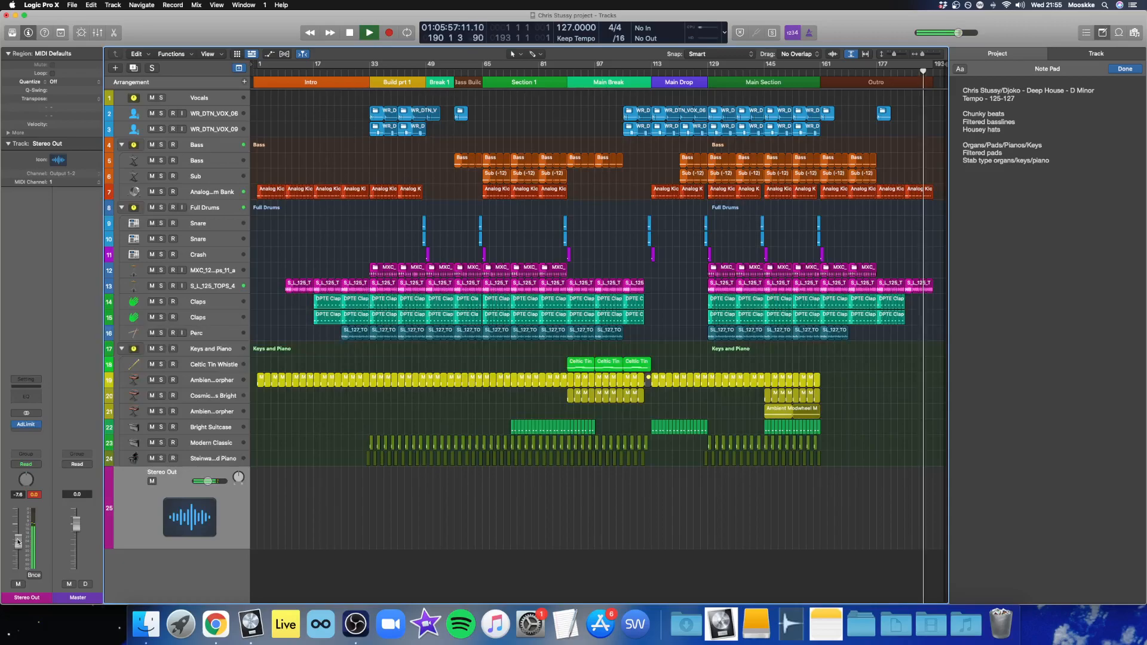